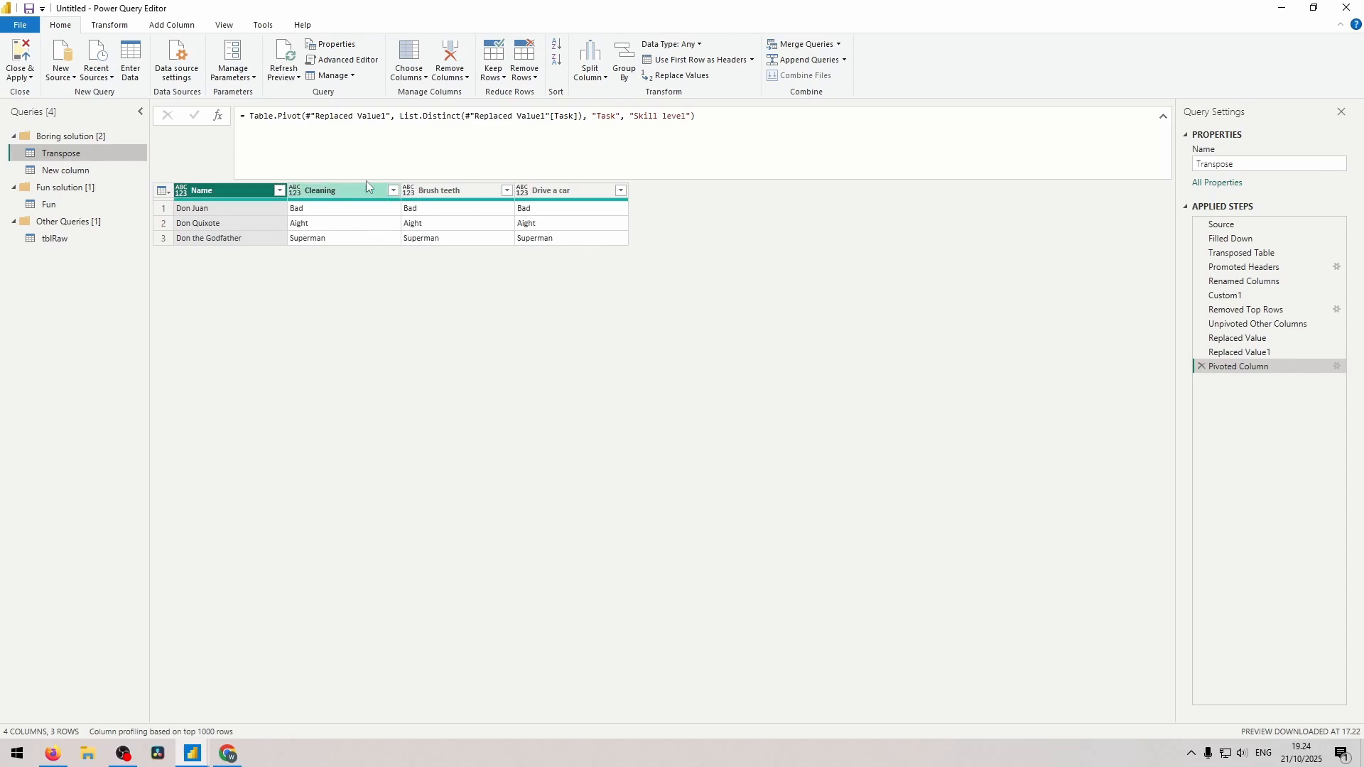
In the Fun query, promote the first row to headers and delete the automatic Changed Type step.
left_click(1239, 353)
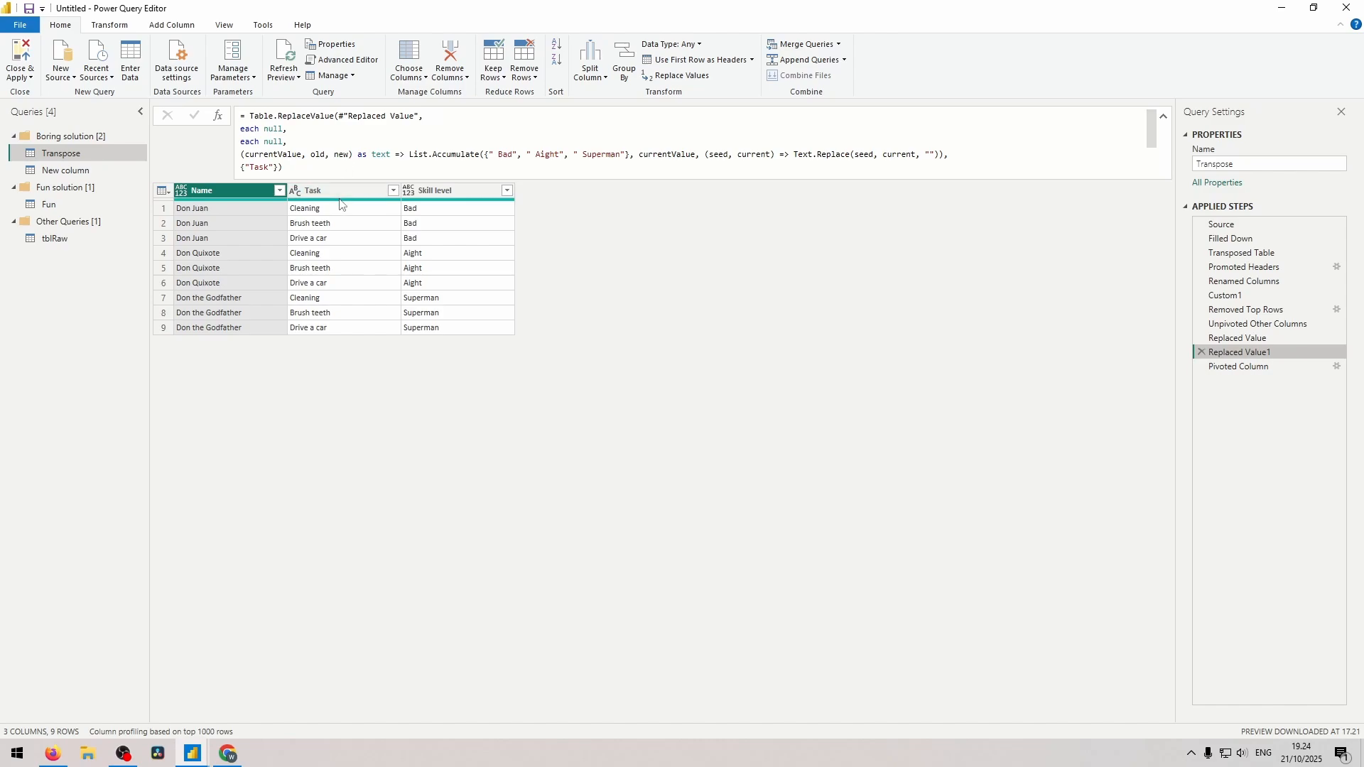
left_click(107, 205)
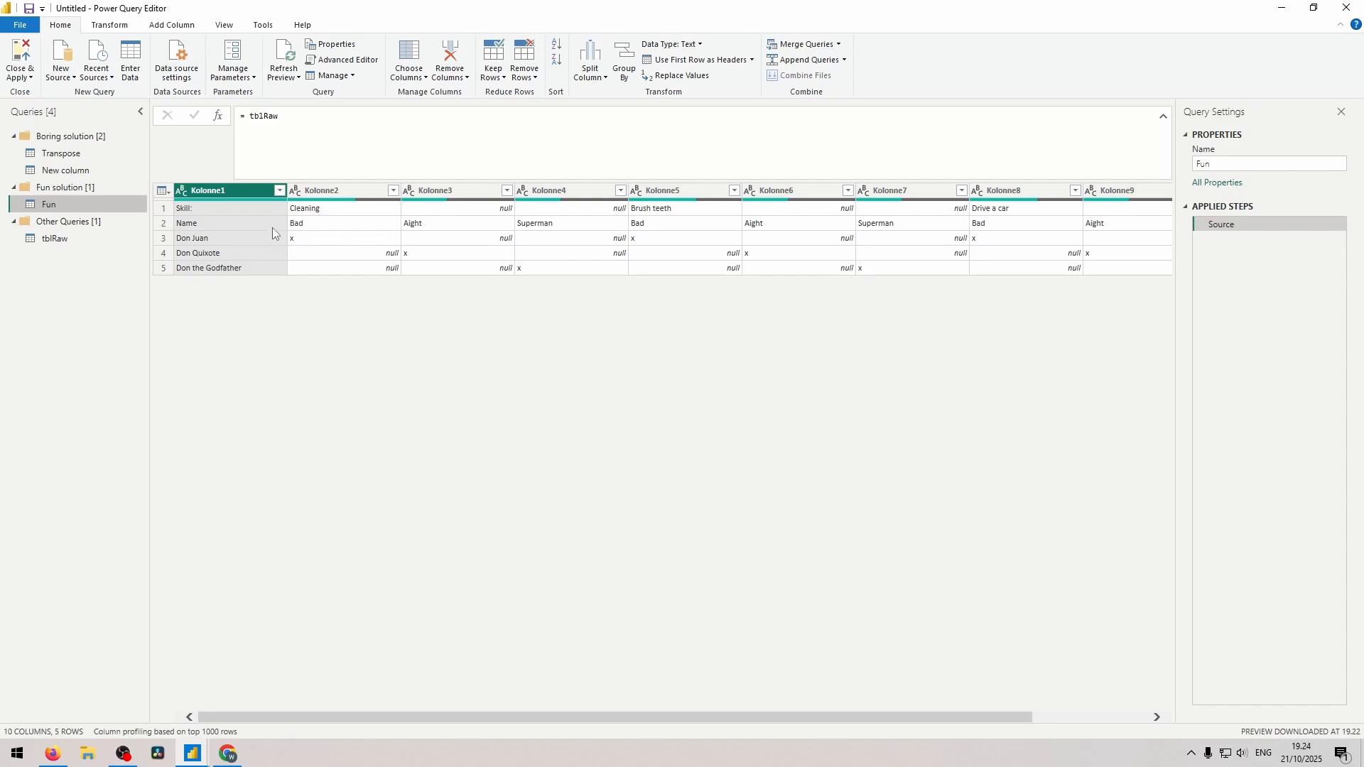
left_click(163, 192)
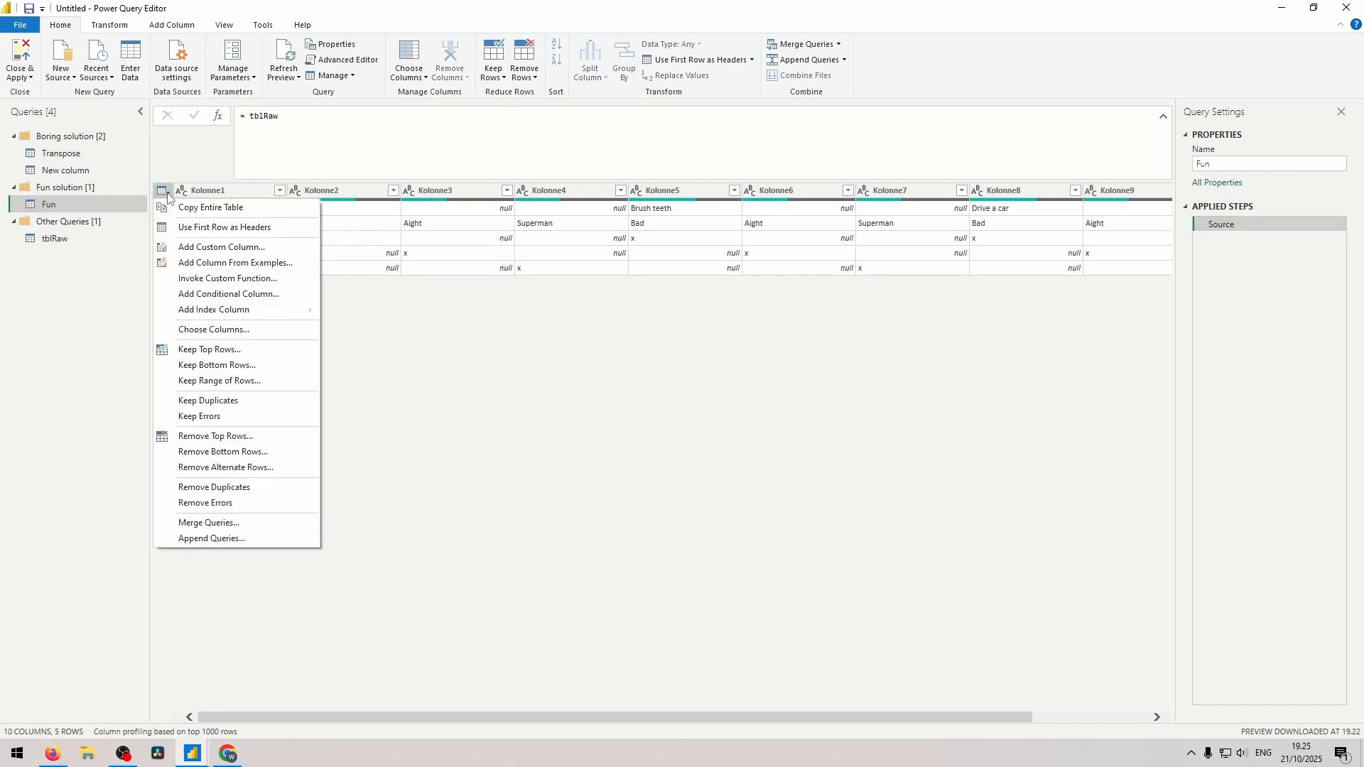
left_click(224, 229)
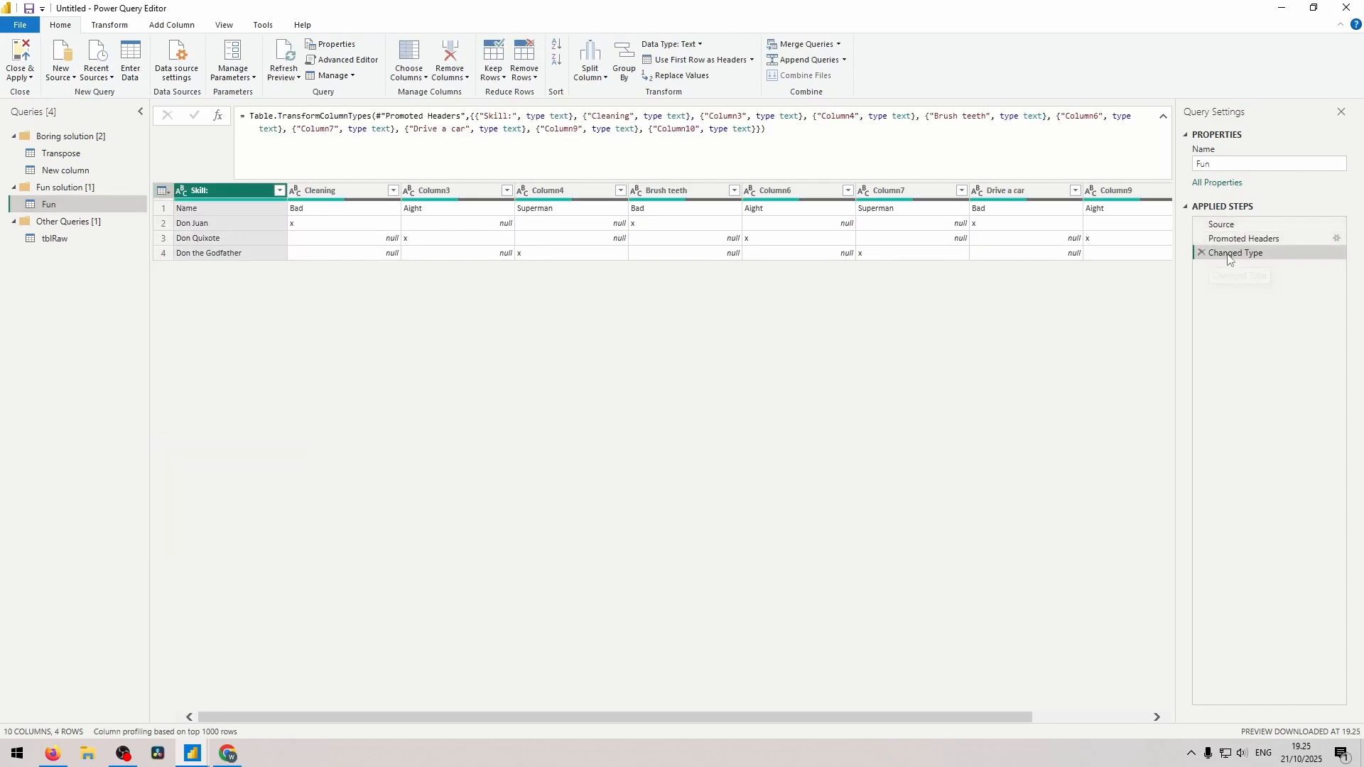
left_click(1202, 253)
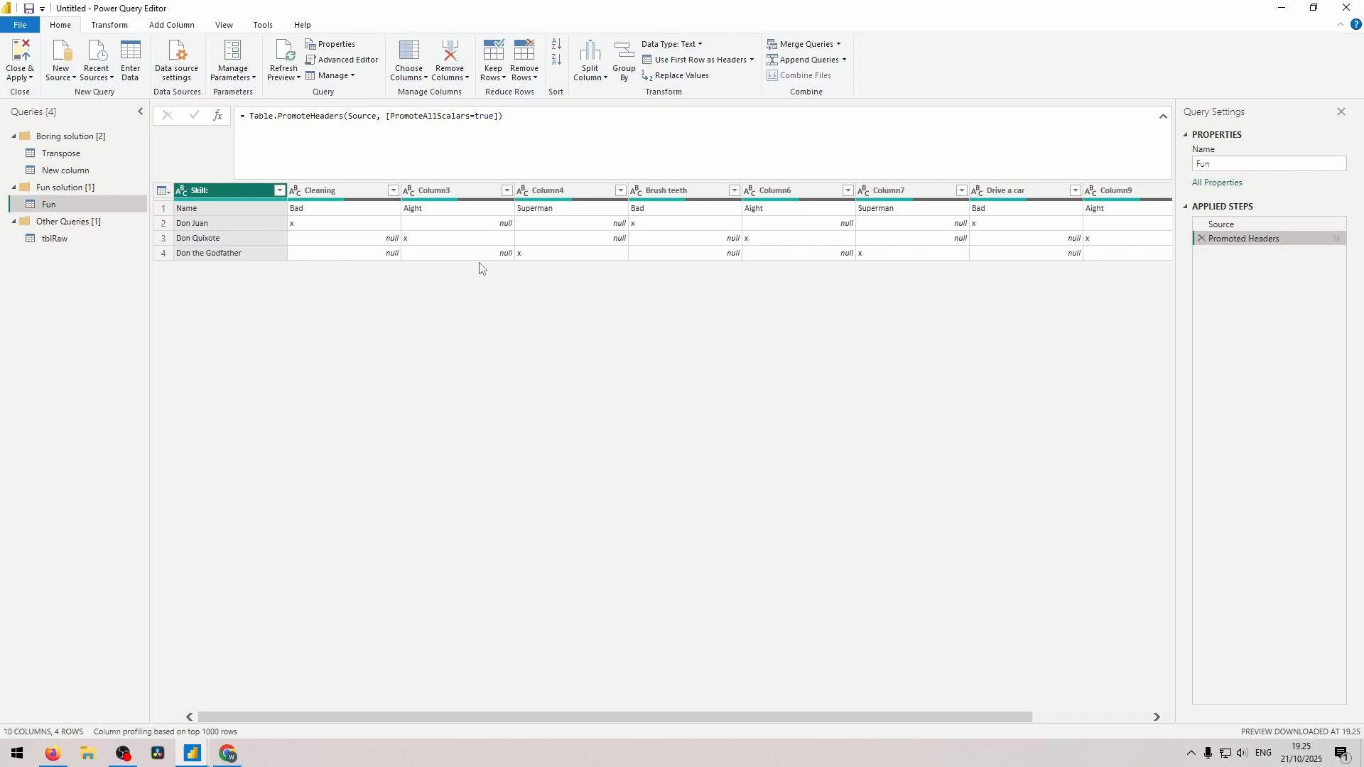
Rename the Skill: column to Name.
double_click(231, 196)
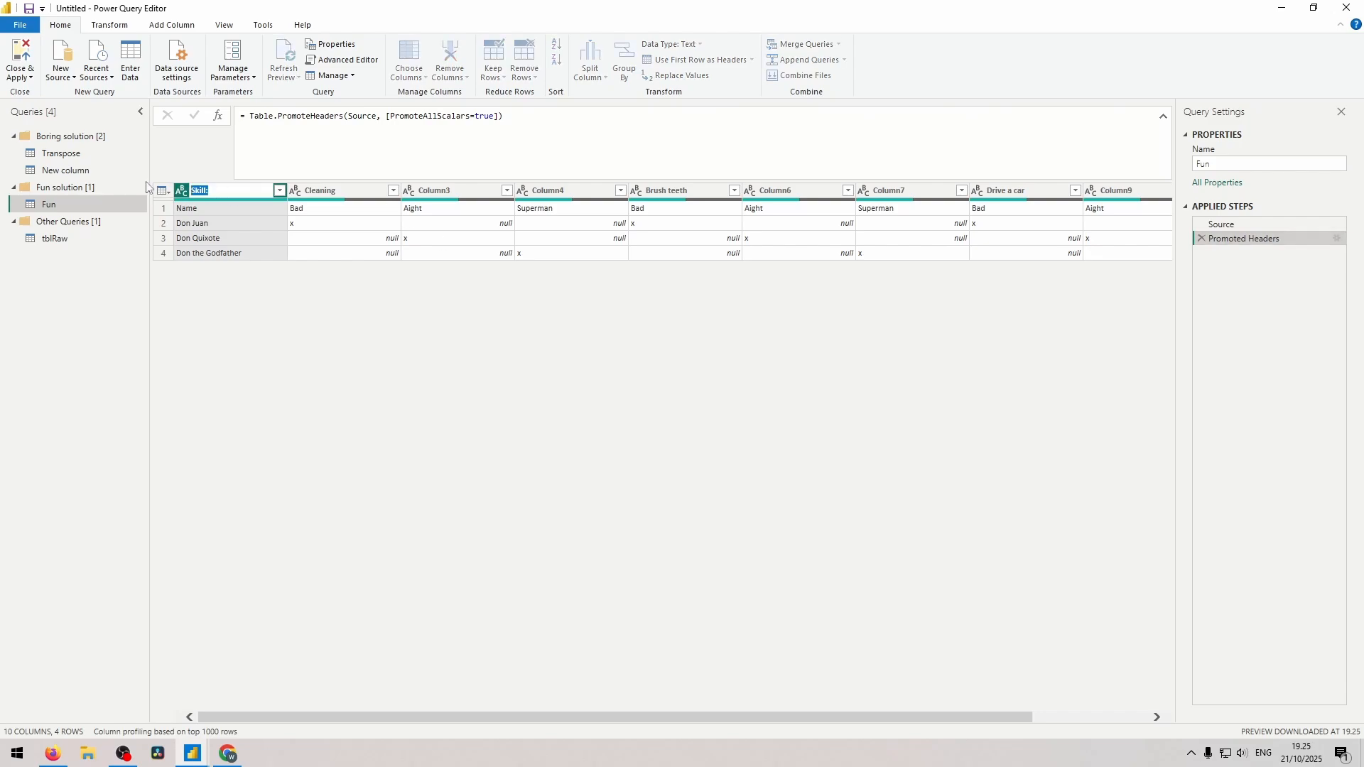
type("Name")
key("Tab")
Add a step named Column names that lists the column headers with Table.ColumnNames(#"Renamed Columns").
left_click(218, 115)
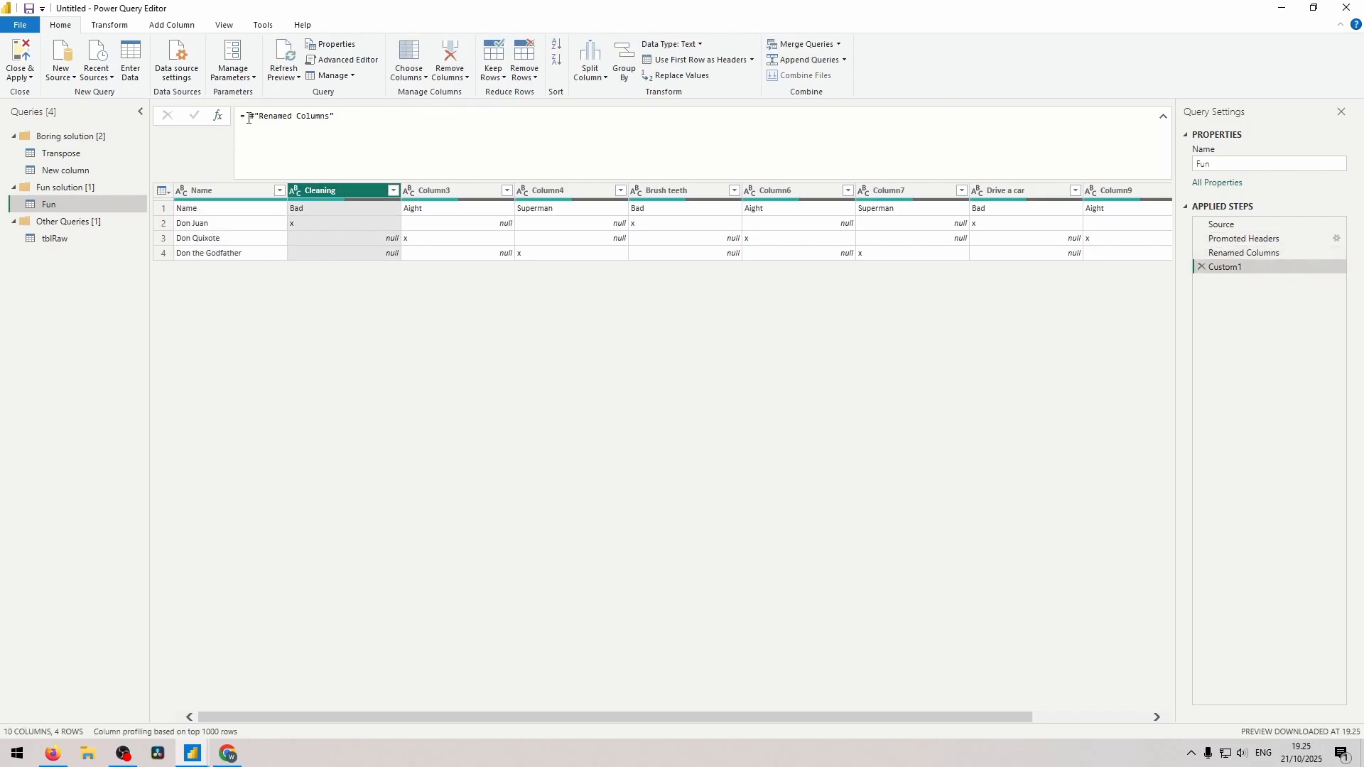
left_click_drag(250, 118, 381, 121)
type("columnn")
left_click(382, 130)
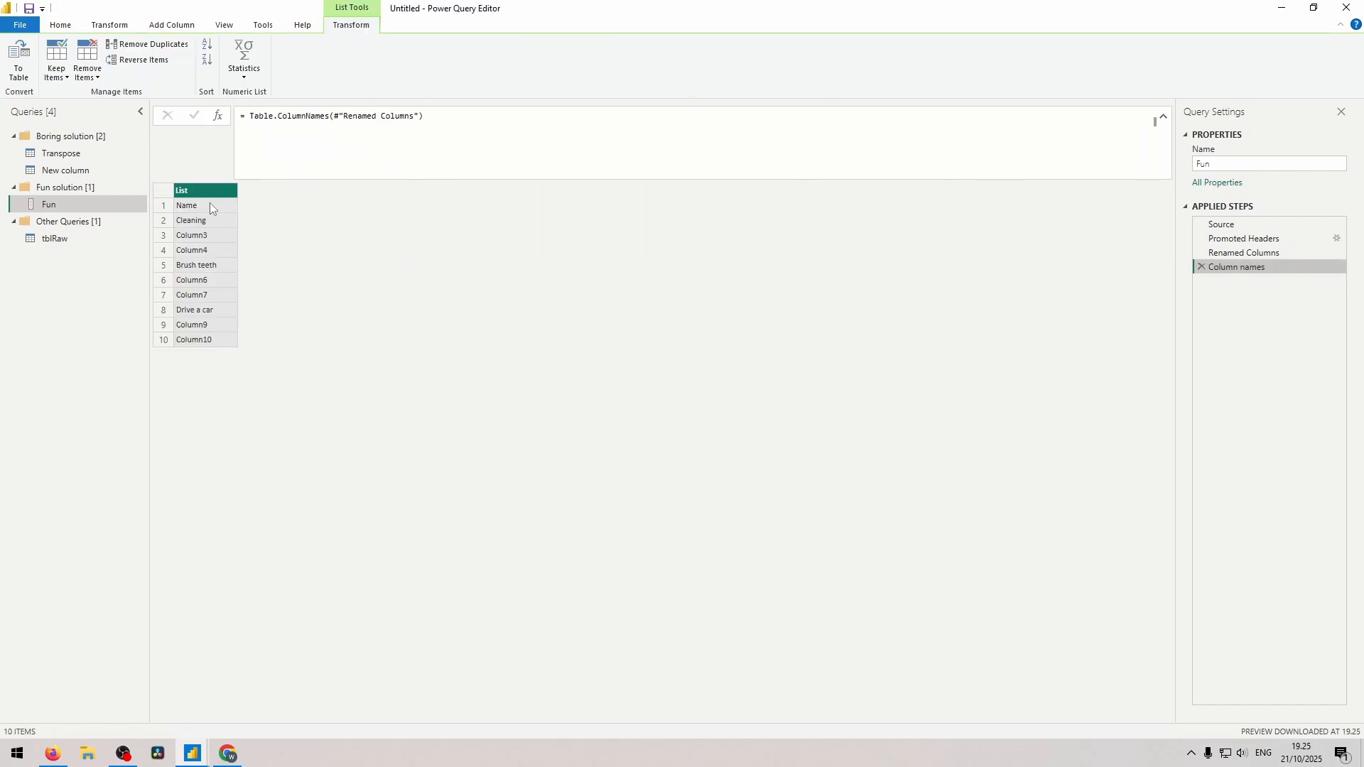
left_click(207, 208)
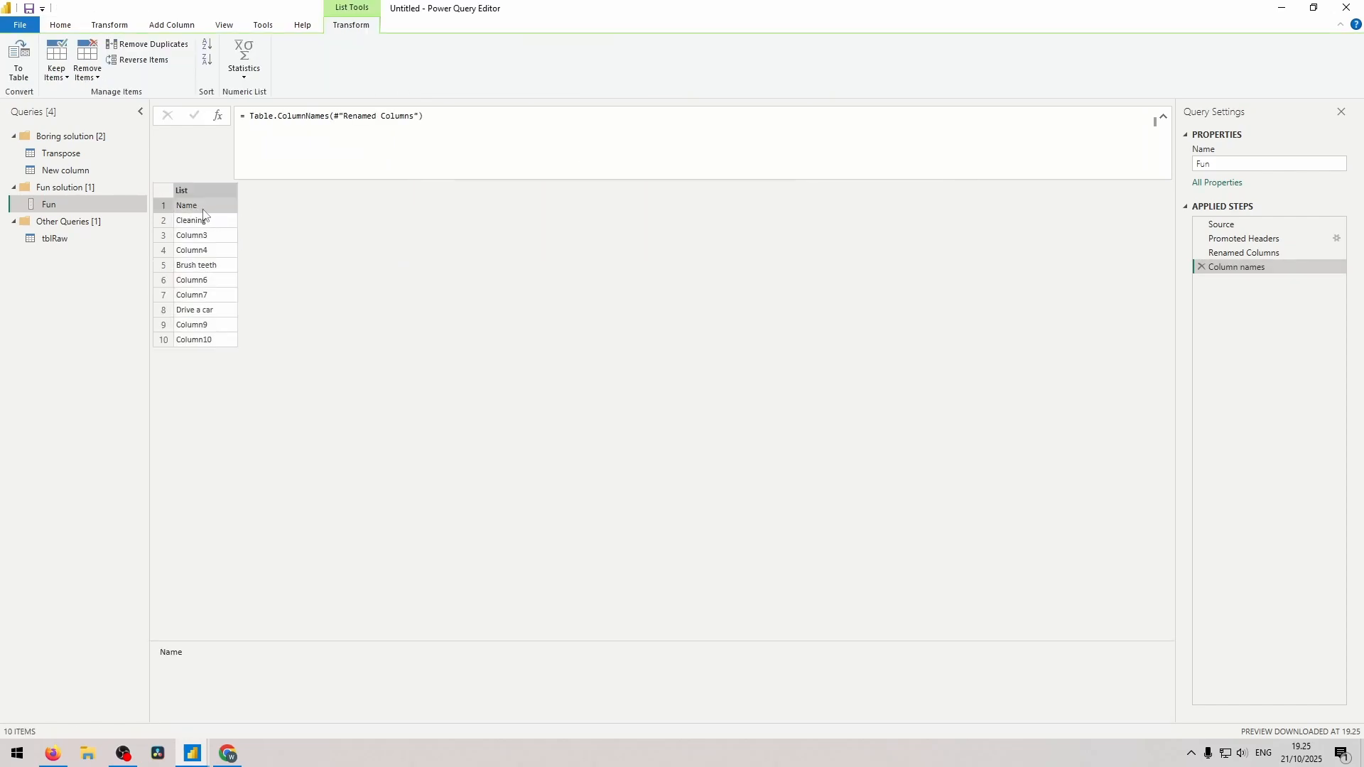
left_click(203, 223)
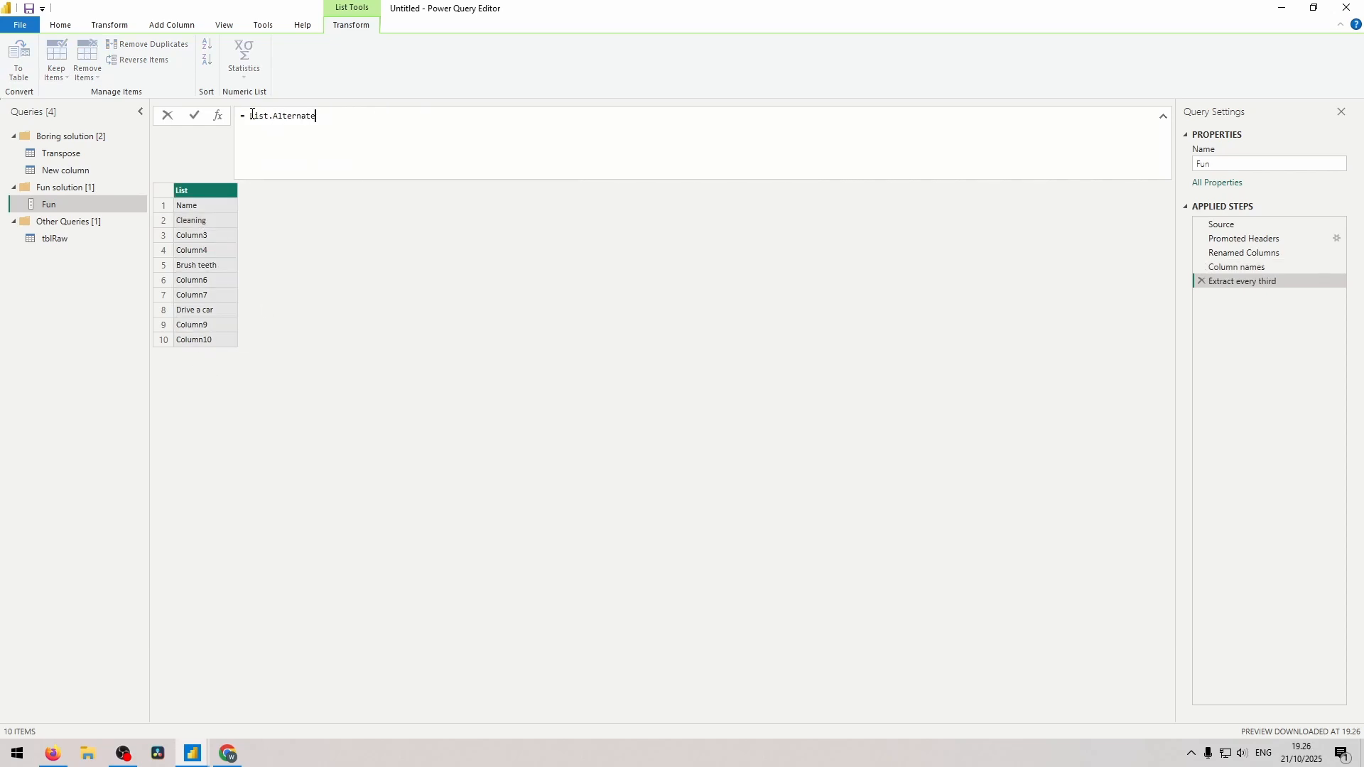
Start a step named Extract every third with List.Alternate over List.Skip(#"Column names", 1).
type("(")
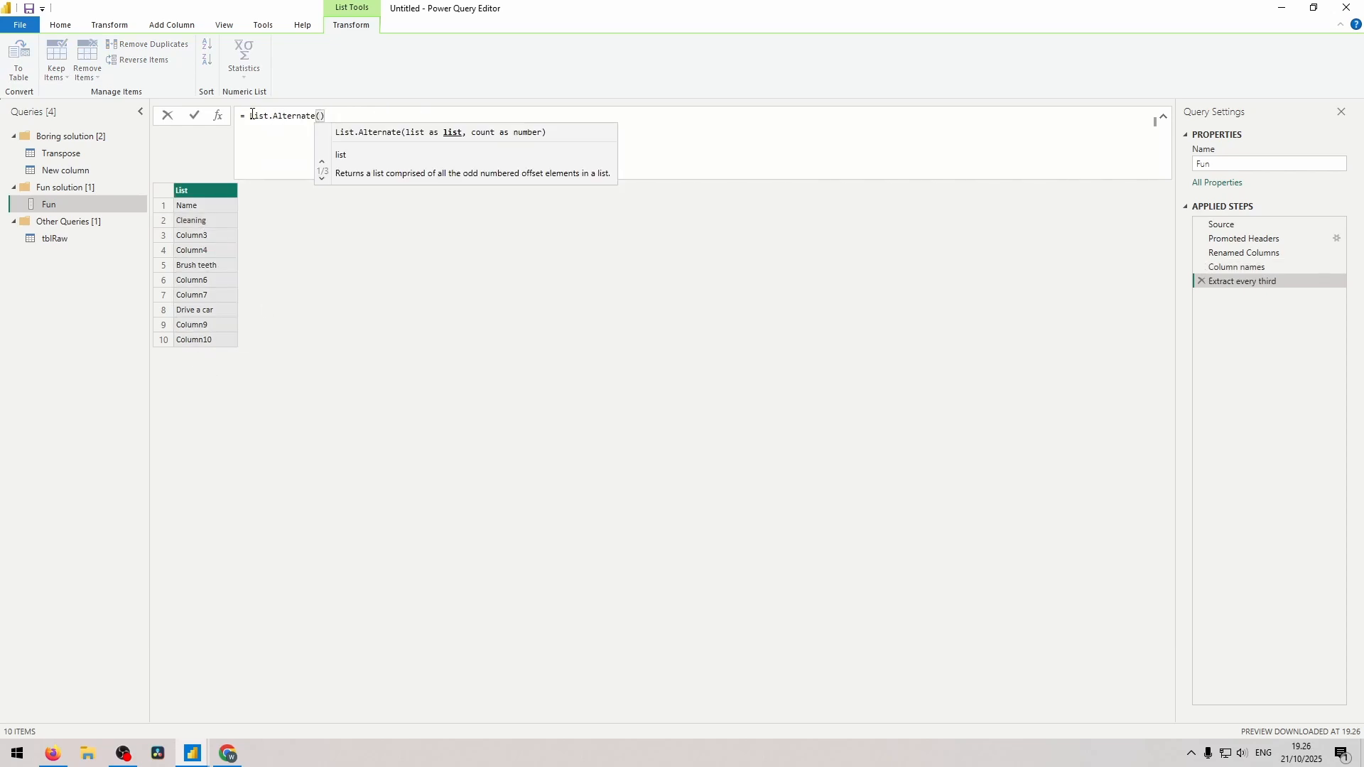
key("shift+Return")
type("List.Skip")
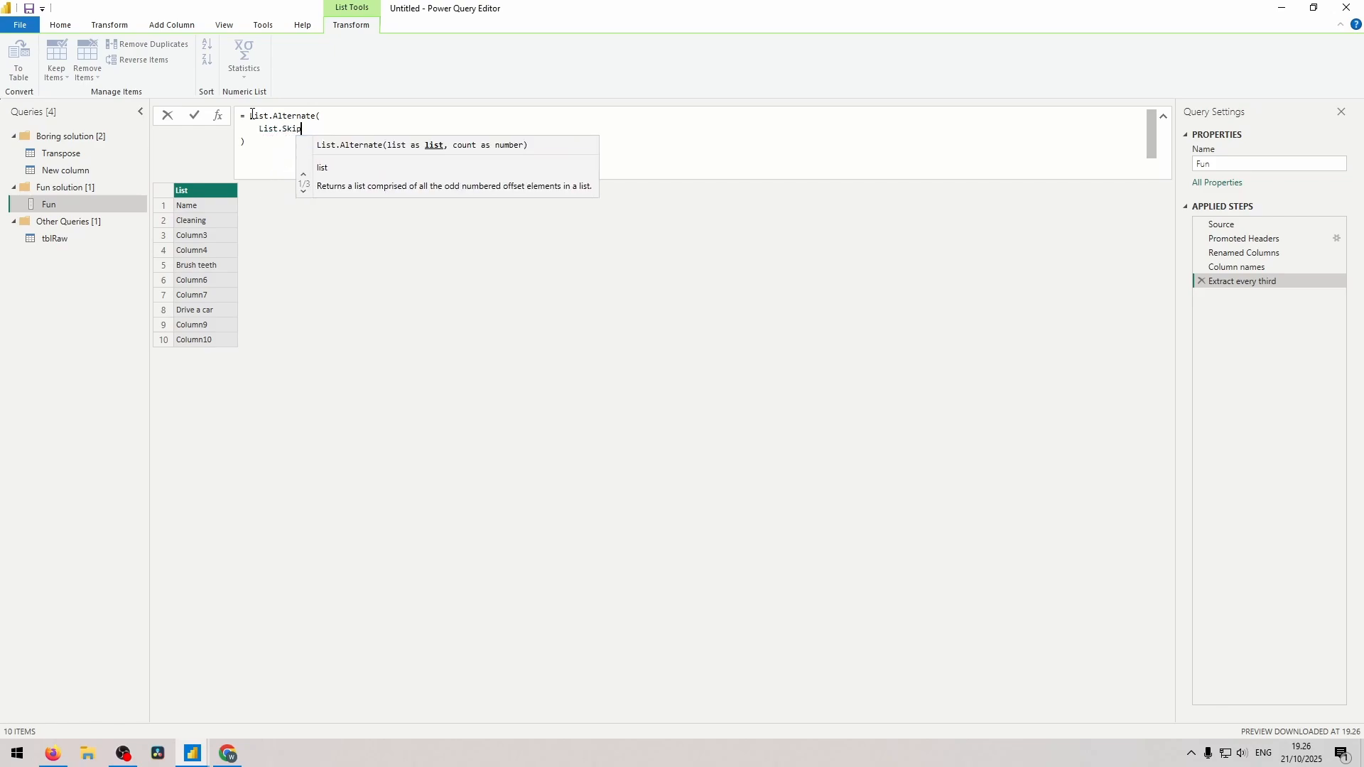
type("(#\"Column names\", 1")
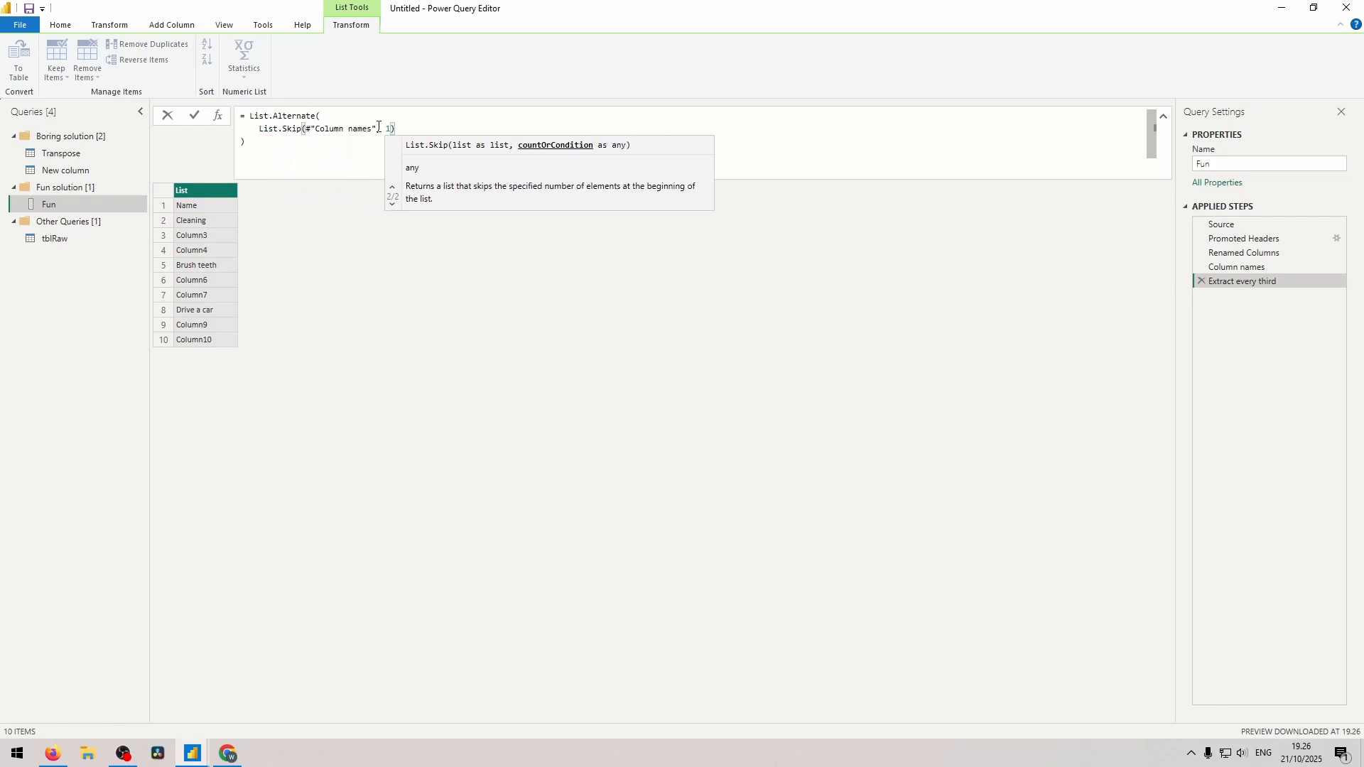
Complete the List.Alternate formula with count 2, repeat interval 1 and offset 1, and commit it.
left_click(404, 129)
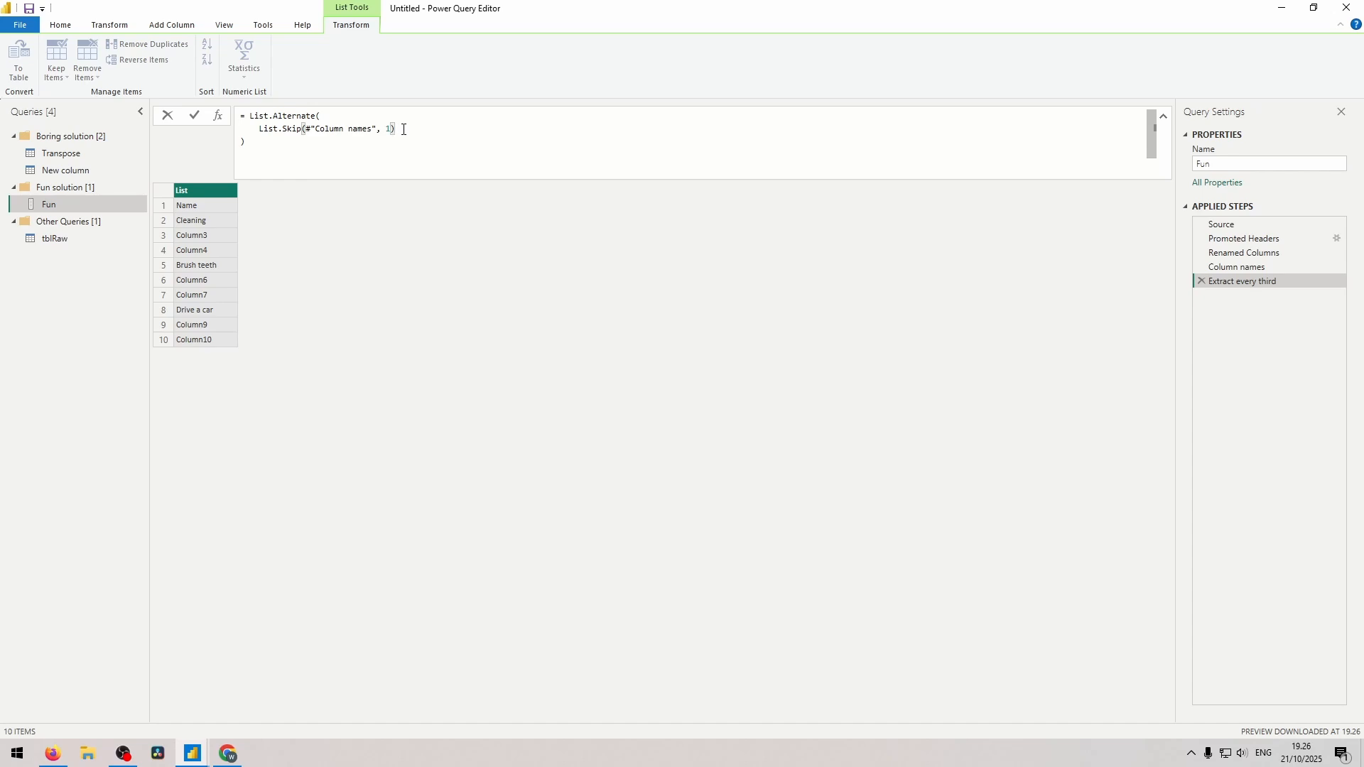
type(",")
key("shift+Return")
type("2")
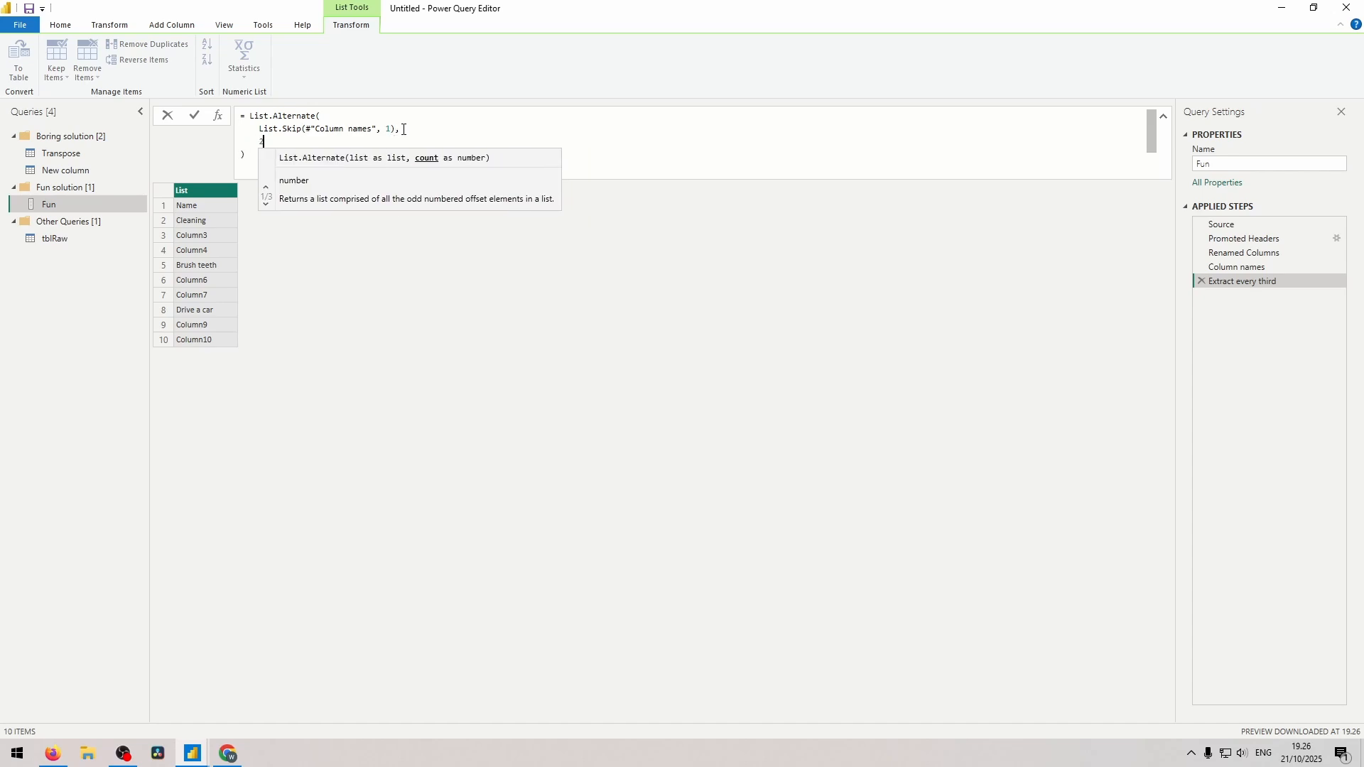
type(", 1, ")
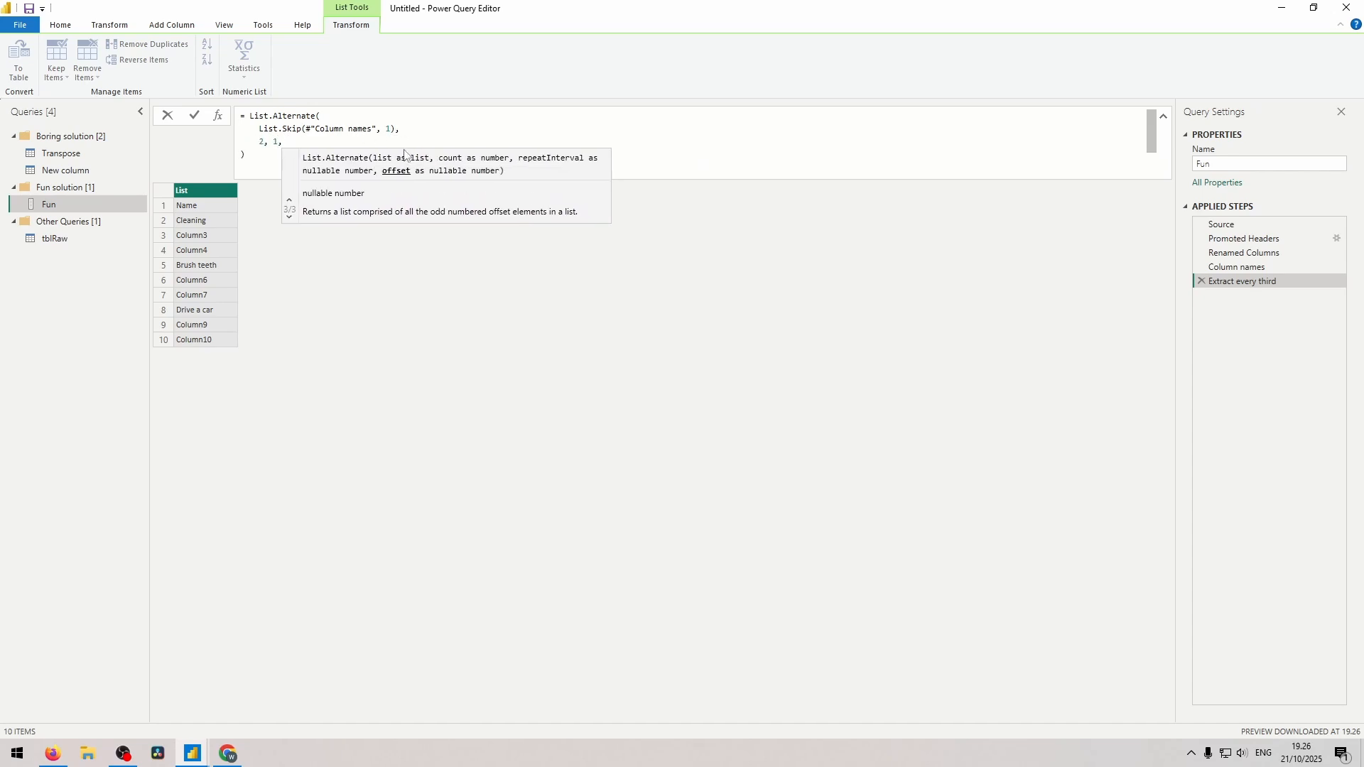
type("1")
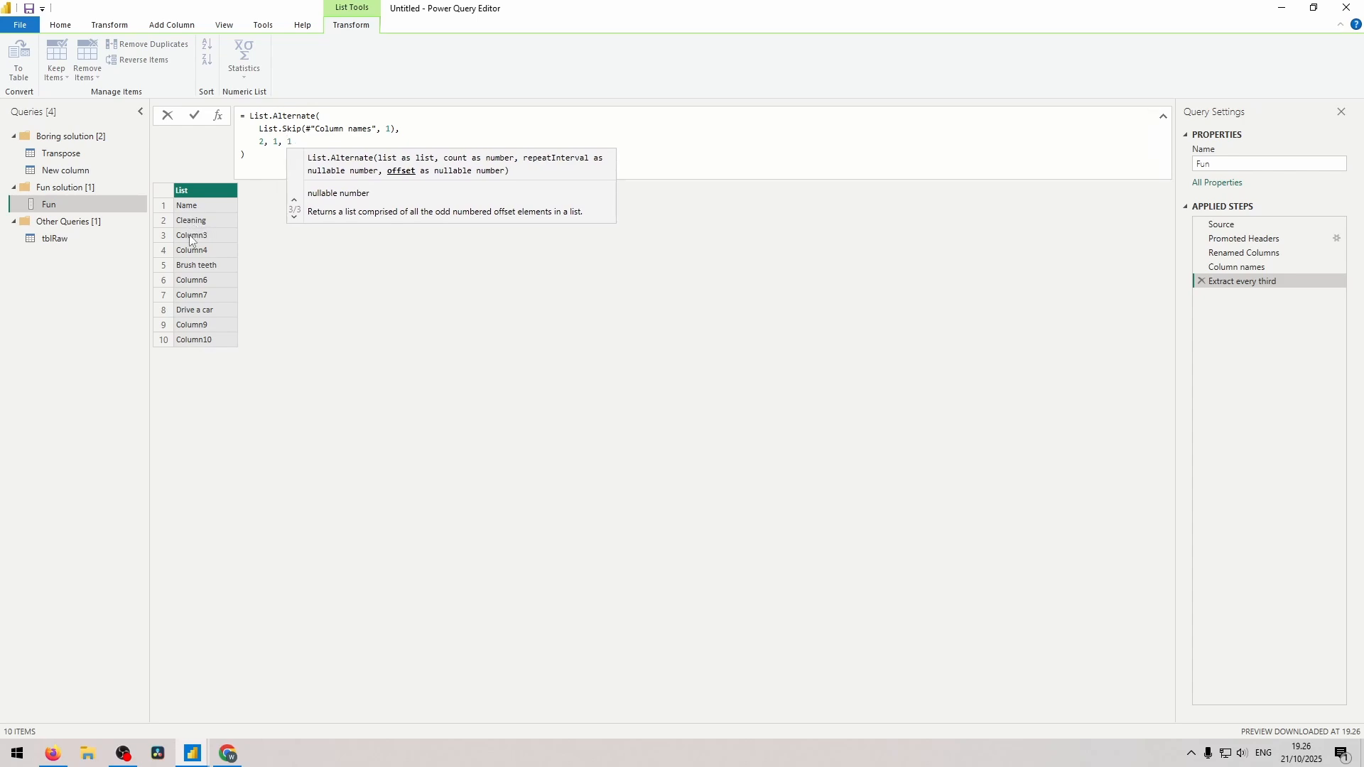
key("Return")
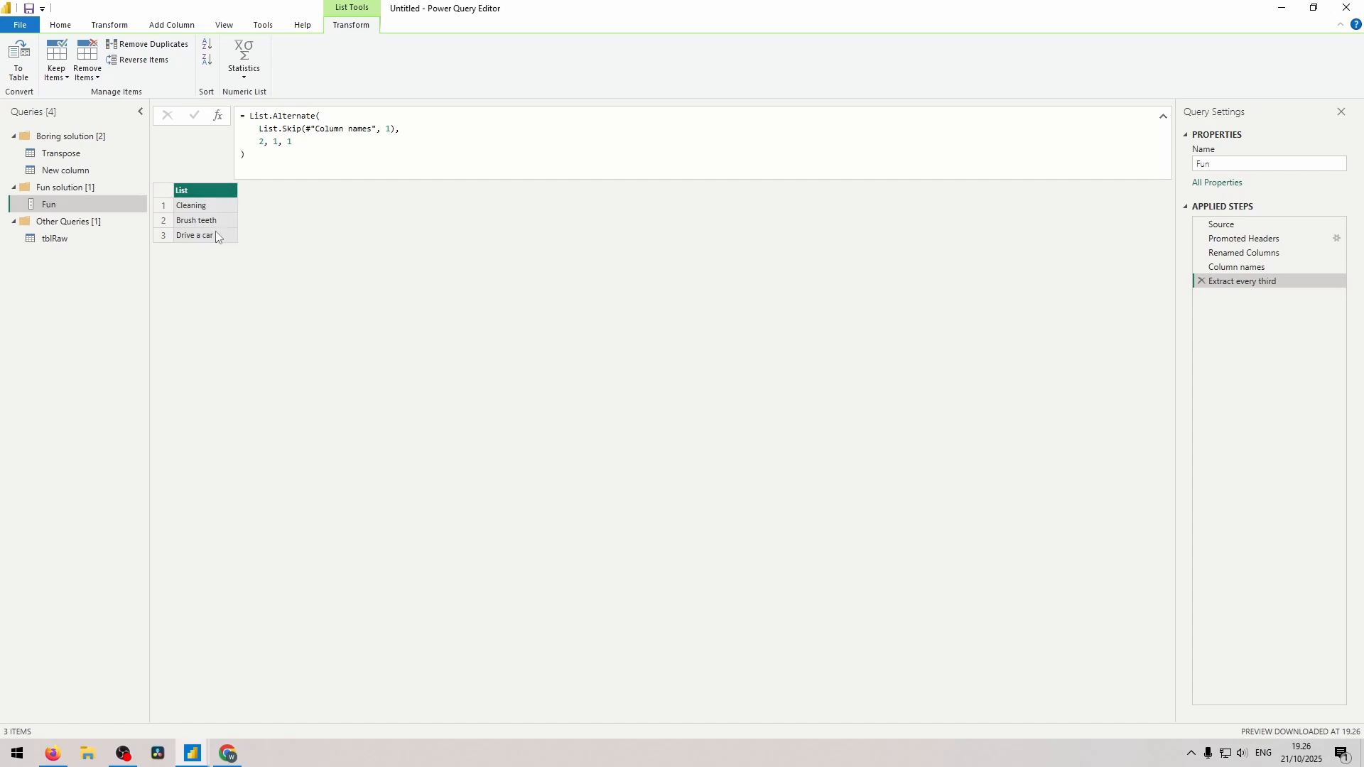
left_click(196, 207)
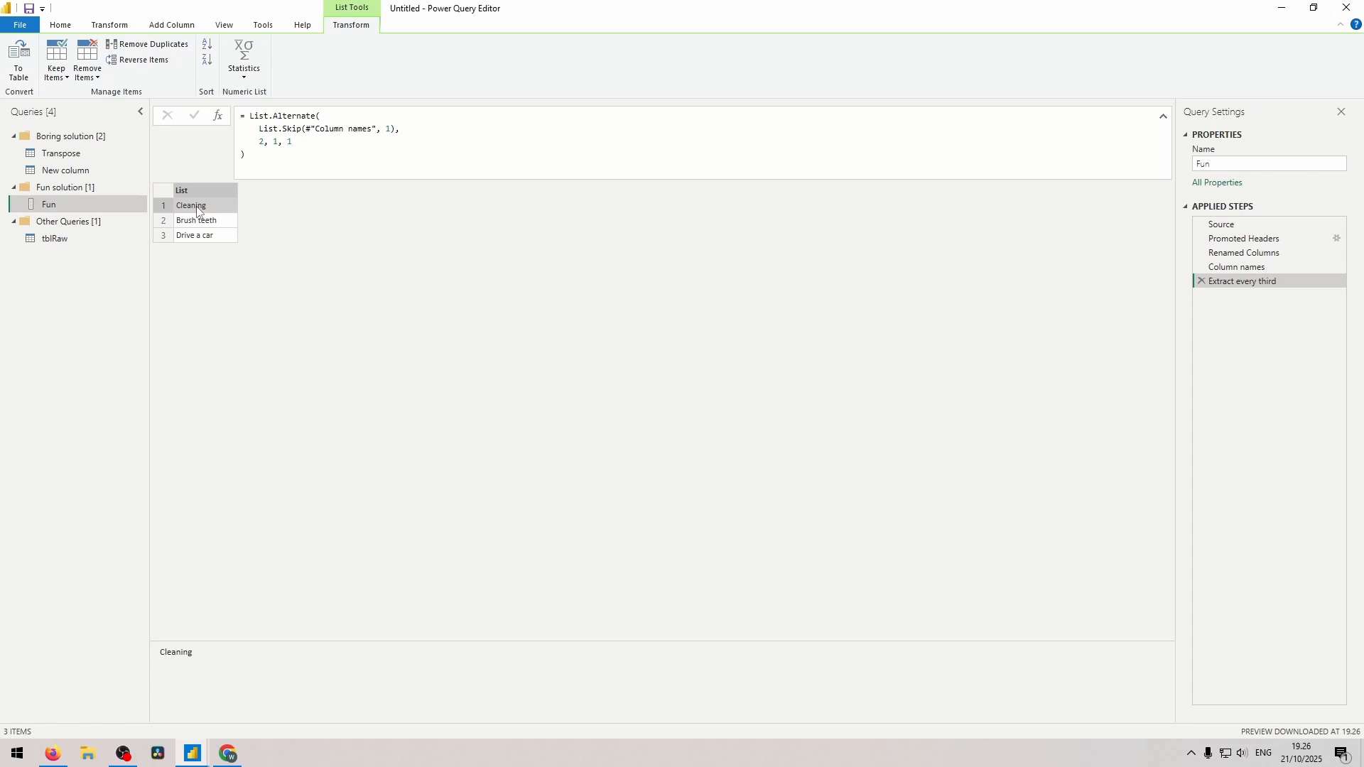
Add a step named "Inner list, add skill level" using List.Transform to expand each extracted task into an inner list suffixed " Bad", " Aight" and " Superman".
left_click(217, 116)
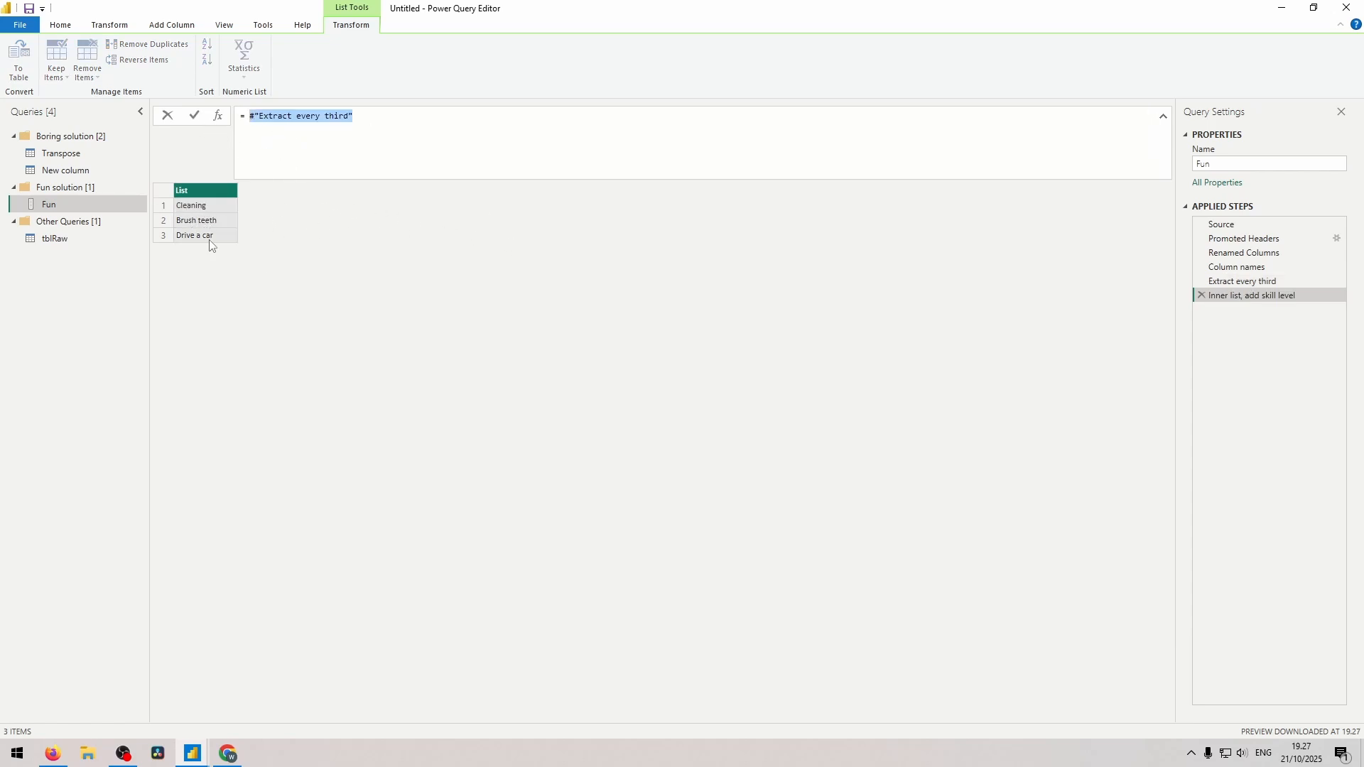
type("List.Transform(     #\"Extract every third\",     each )")
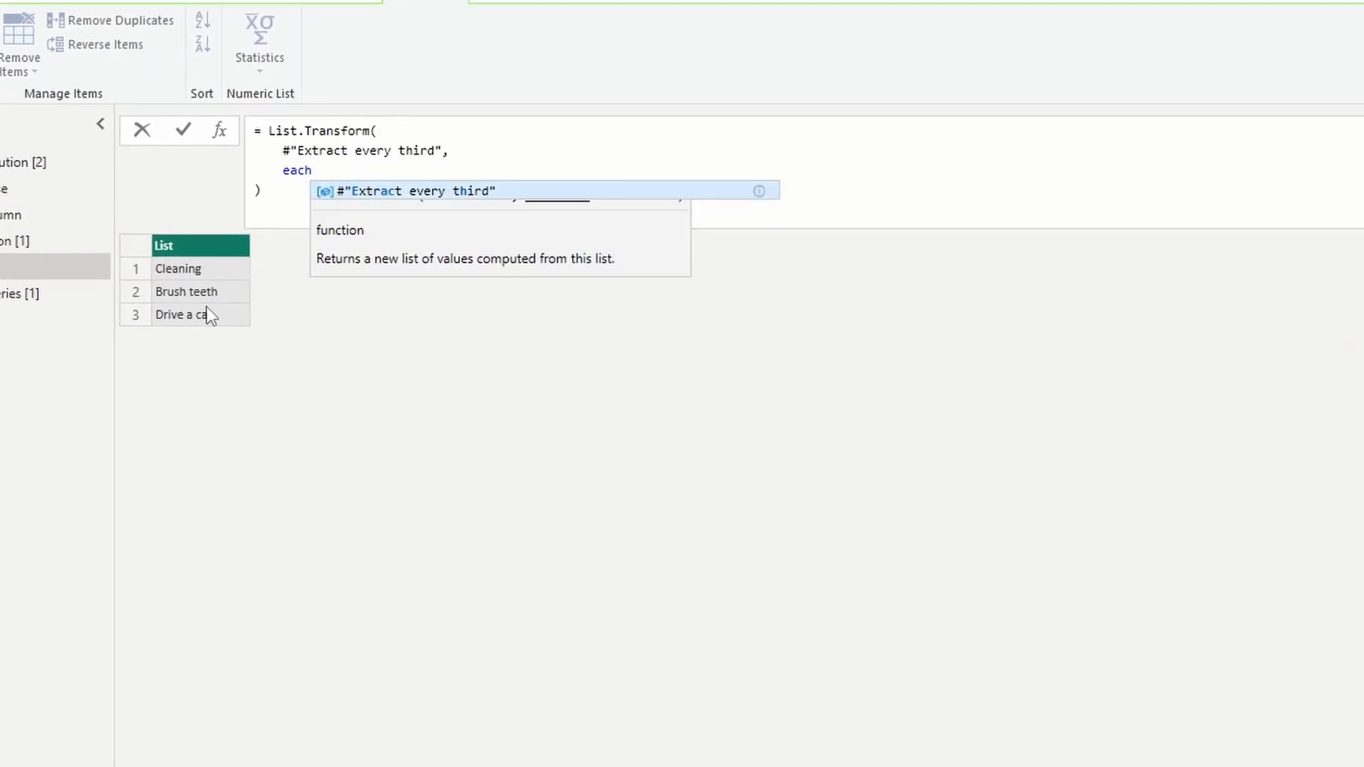
type("{")
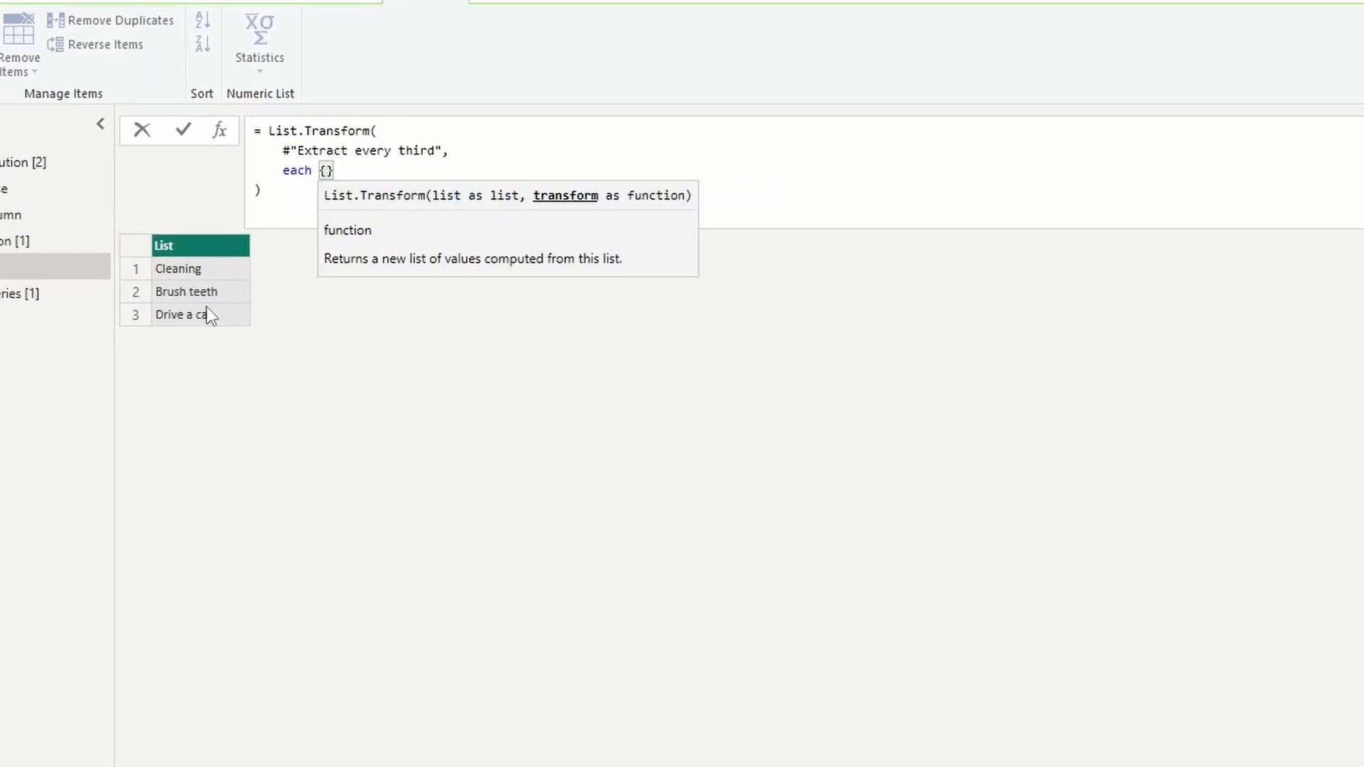
type("_ & ")
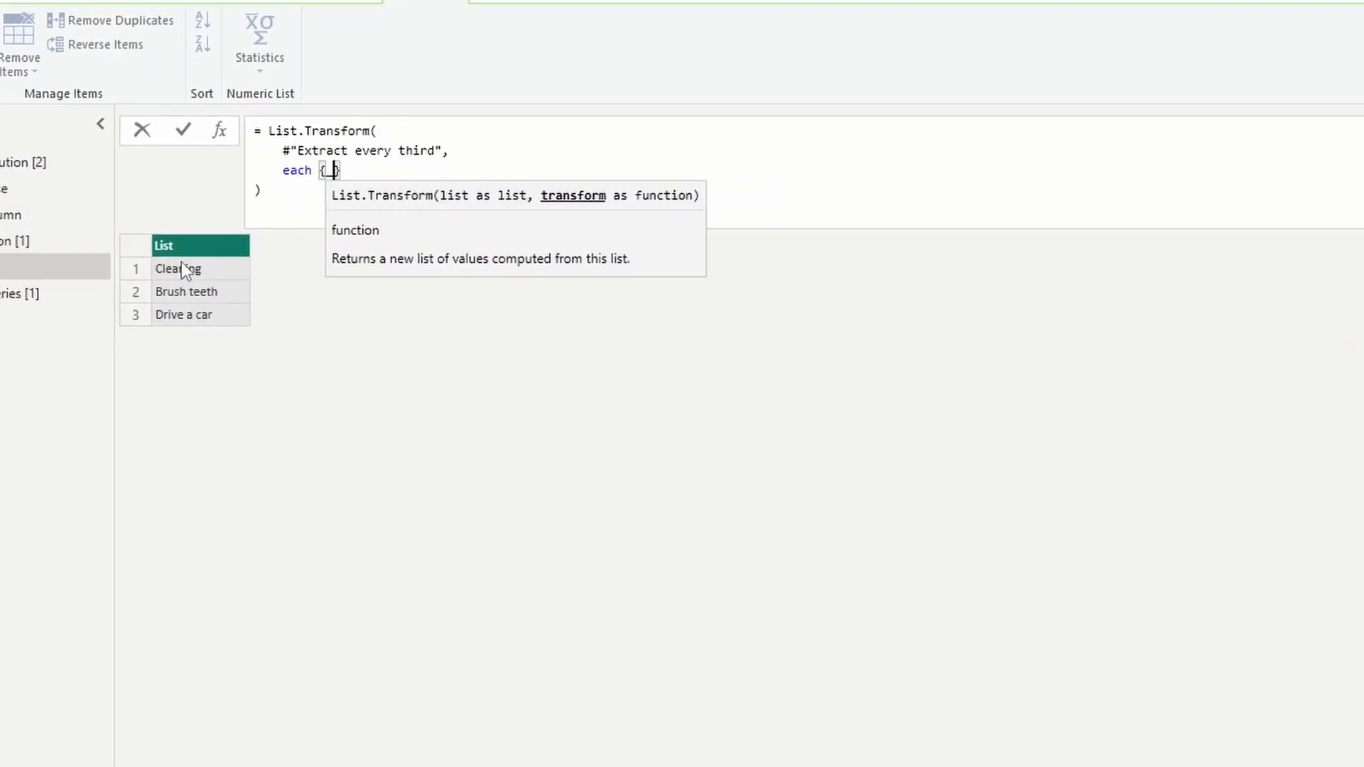
type("\" Bad\"")
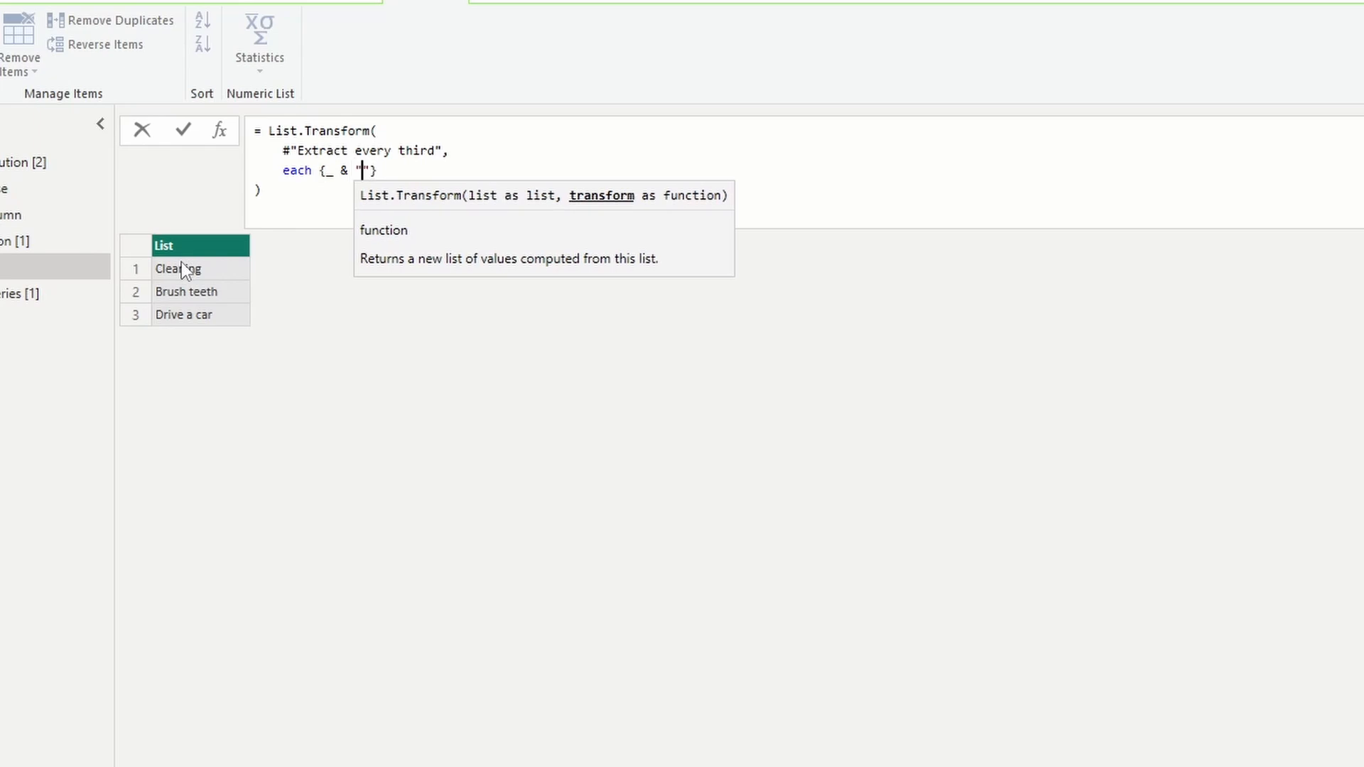
type(",")
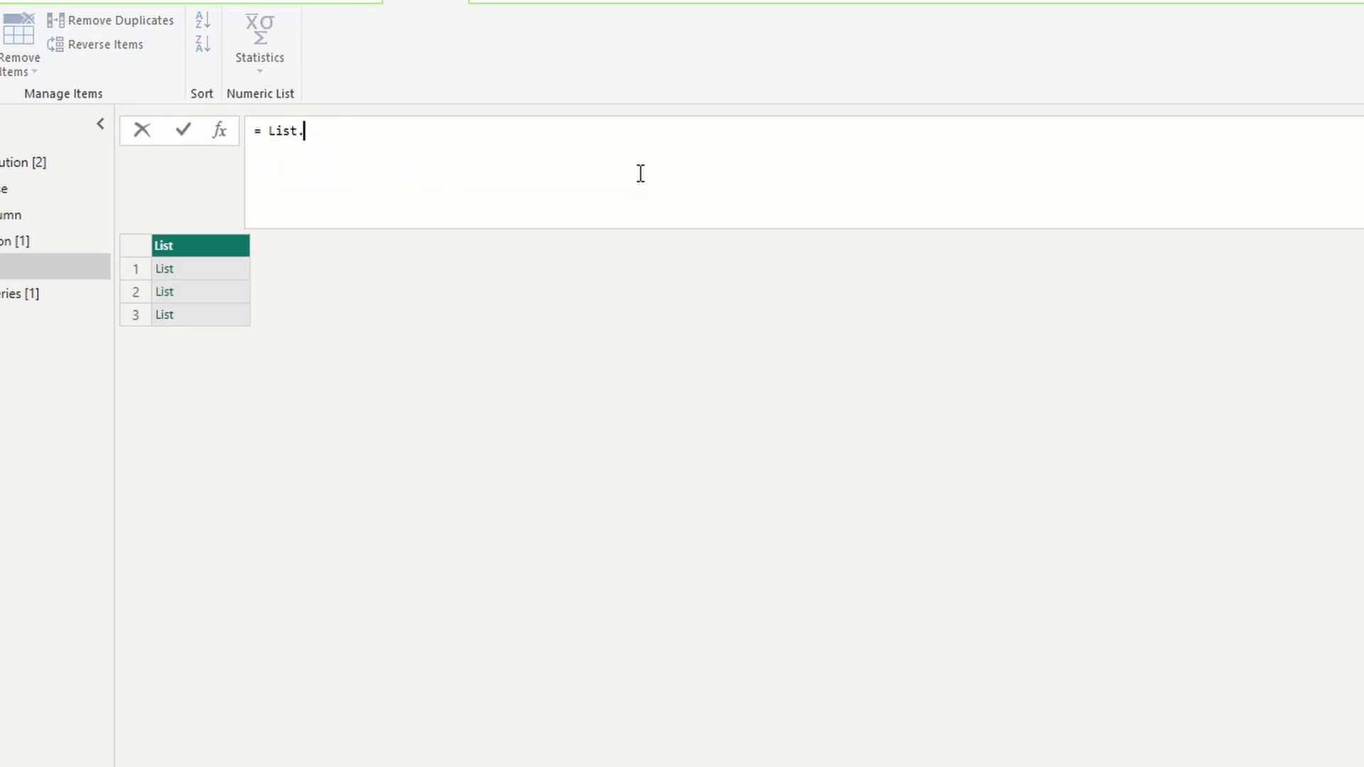
Start a new step's formula with List.TransformMany, taking #"Inner list, add skill level" as its input list.
type("TransformMany")
key("Down")
key("Tab")
type("(")
key("shift+Return")
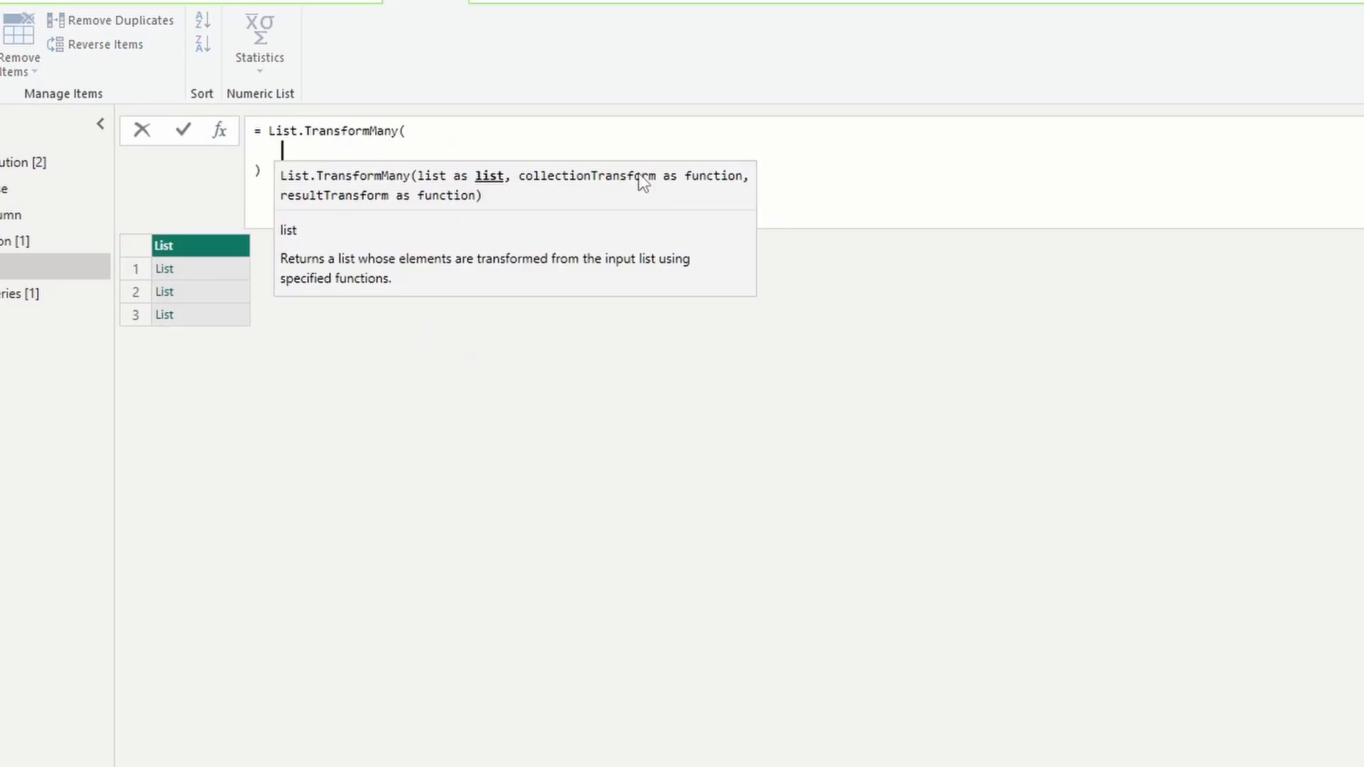
type("#\"Inner list, add skill level\"")
type(",")
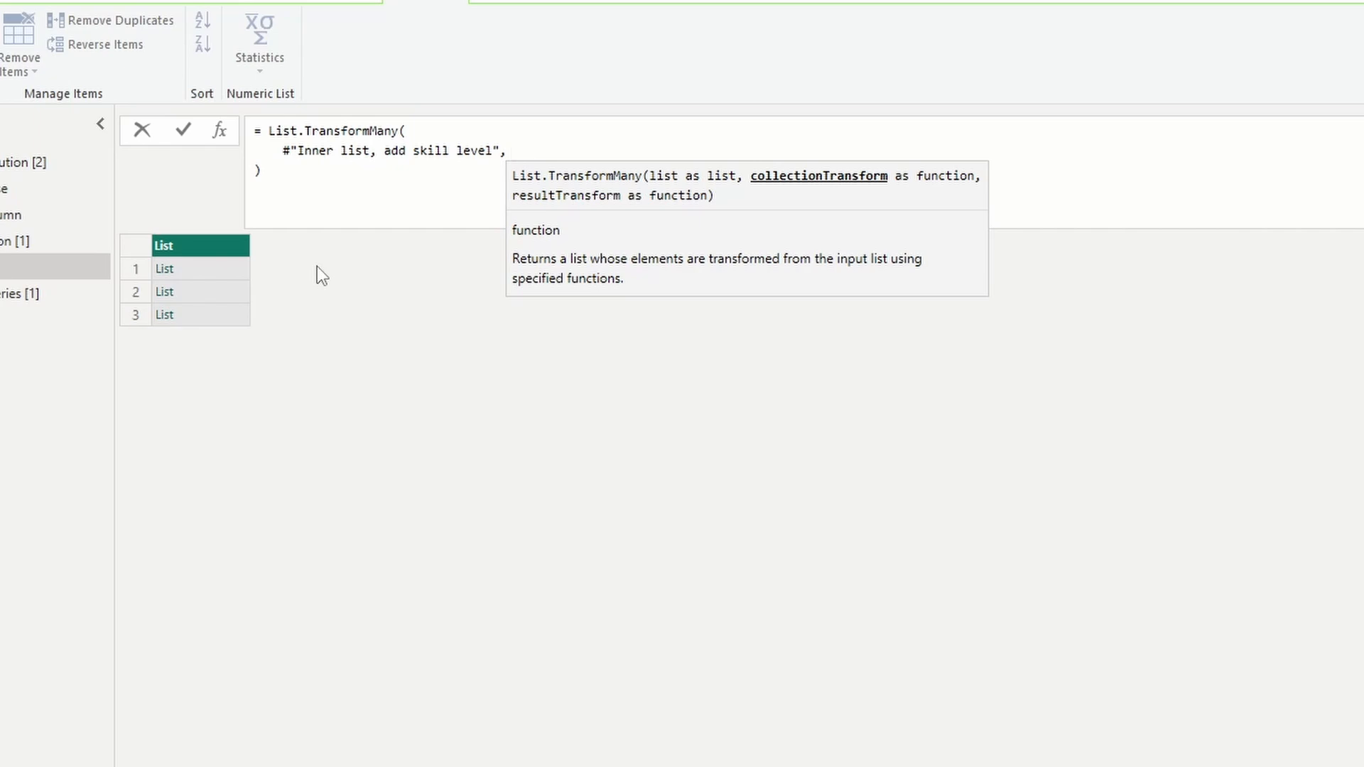
Complete the List.TransformMany formula with each _ and (outer, inner) => inner, and widen the resulting list column.
type("each _,")
key("shift+Return")
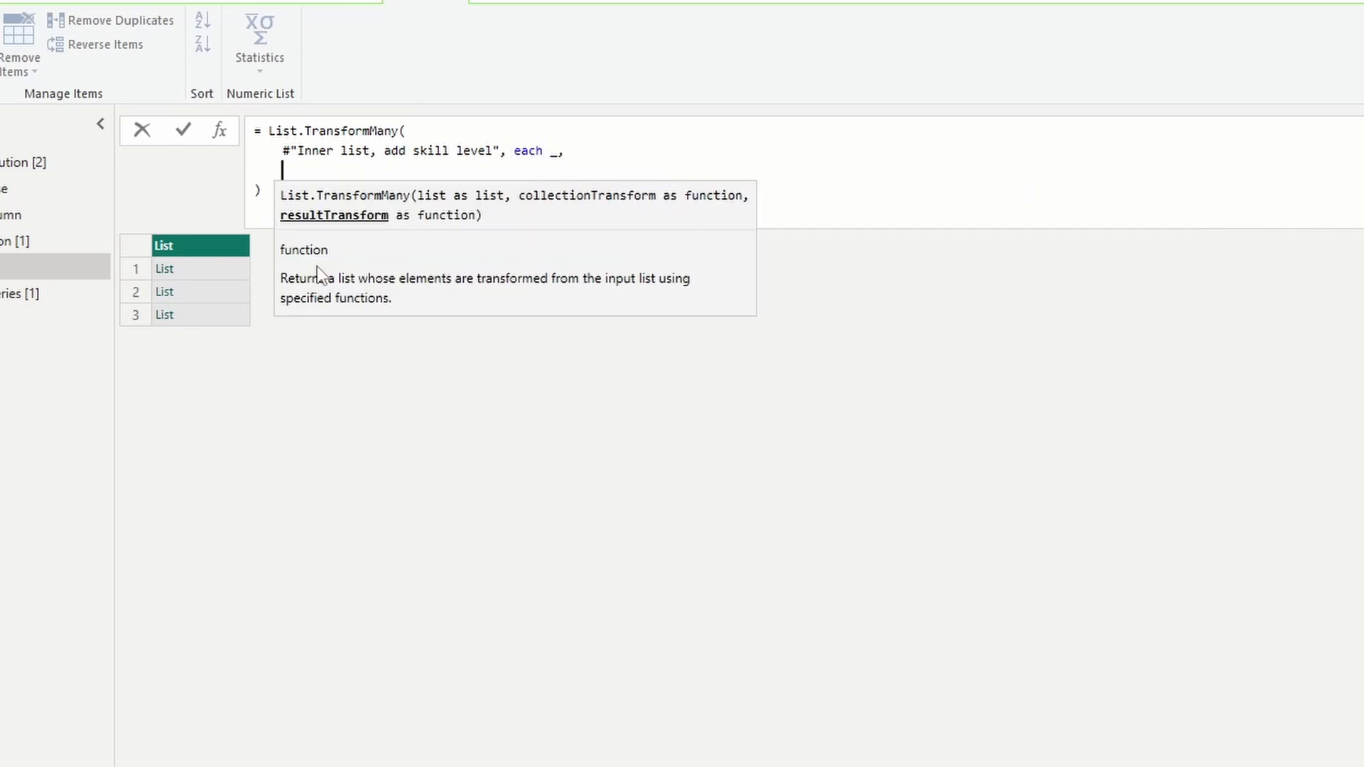
type("(")
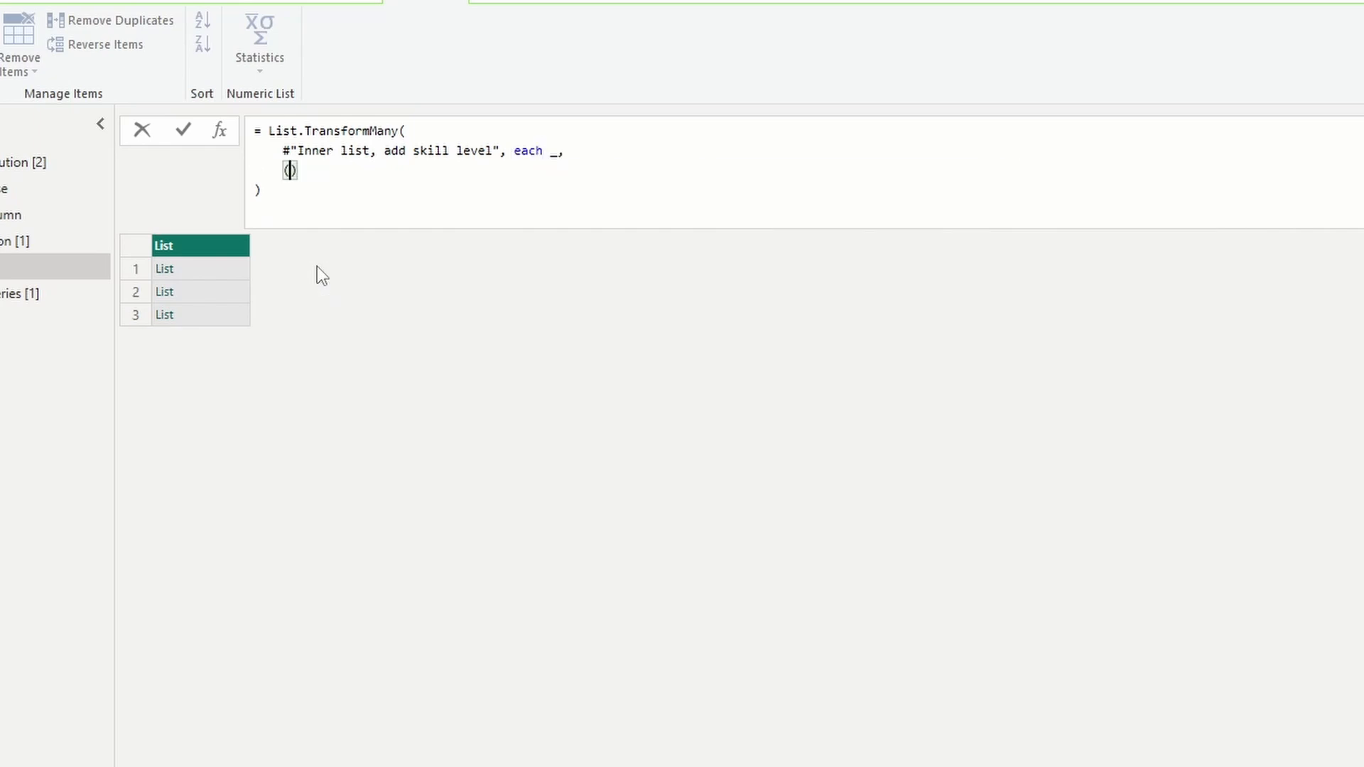
type("outer, inner) =>")
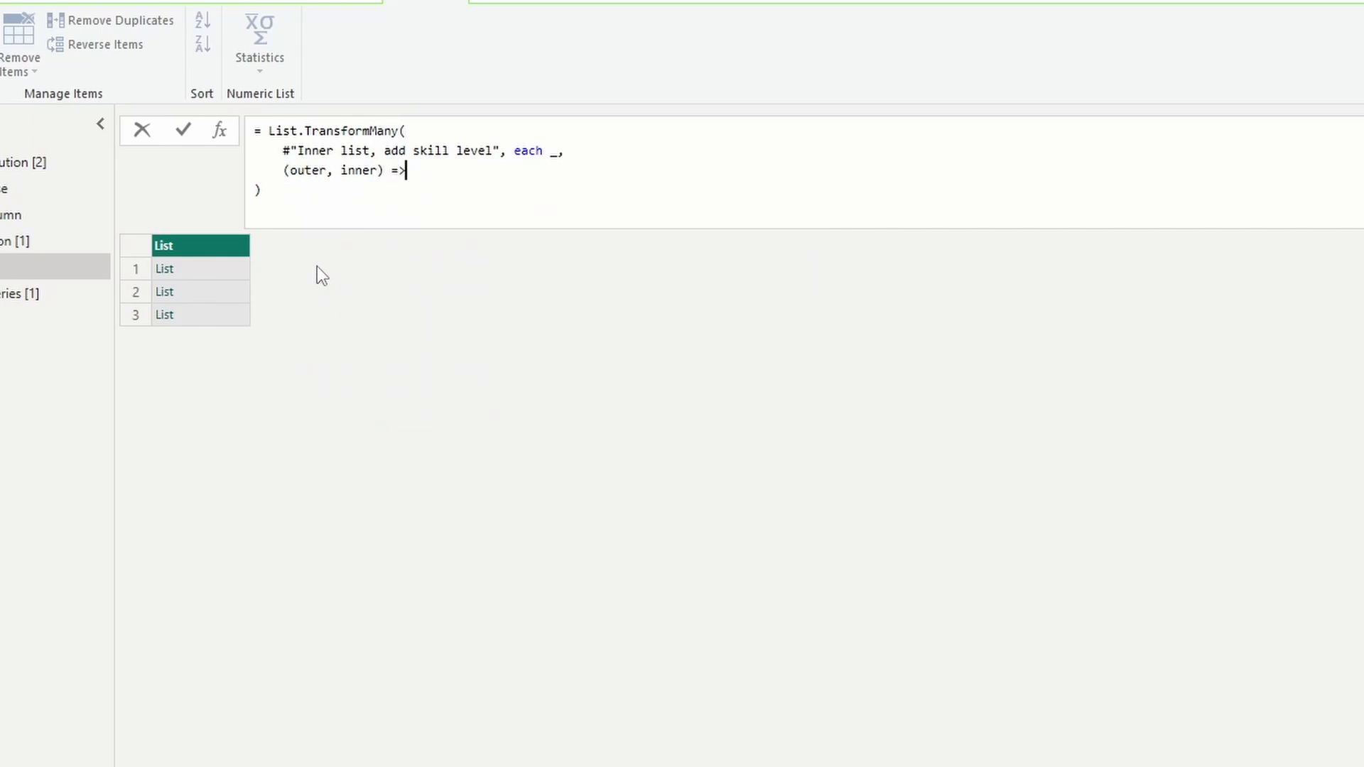
type(" inner")
key("Return")
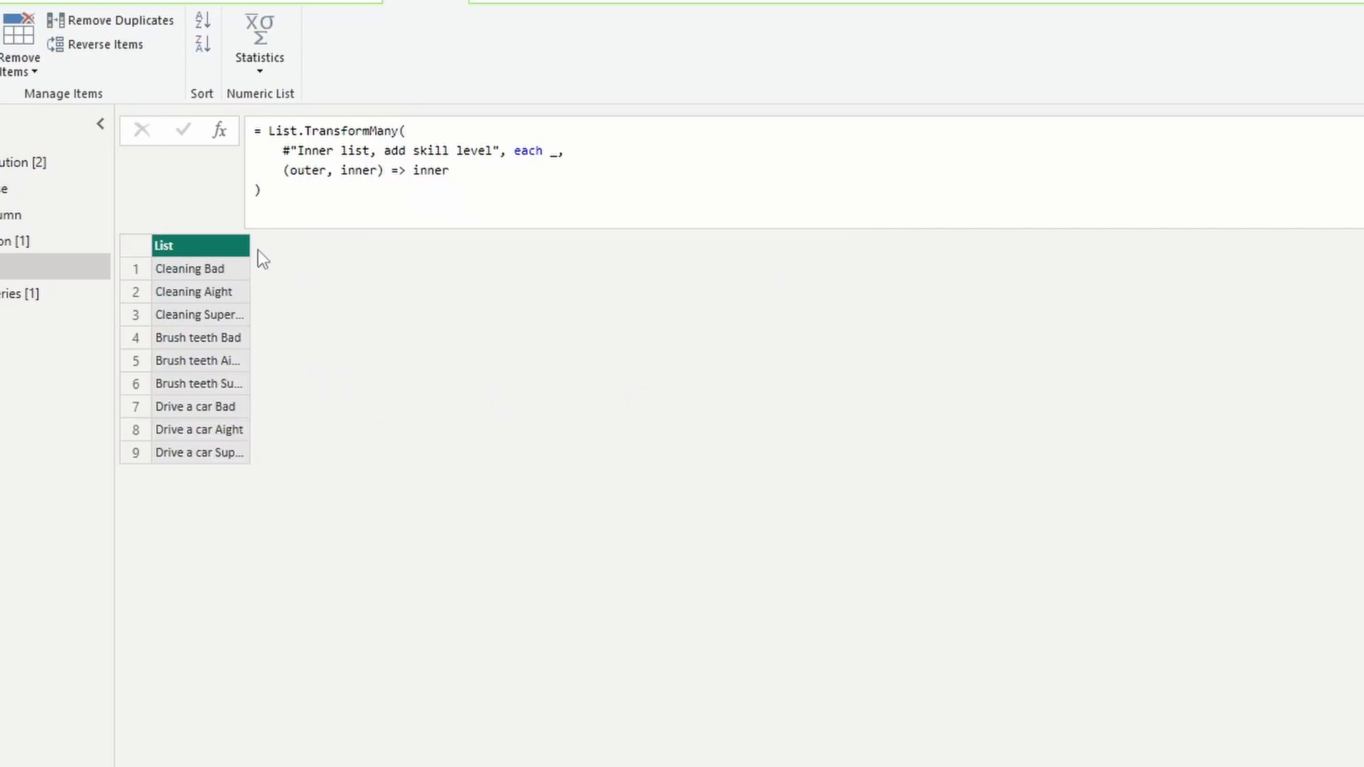
left_click_drag(249, 249, 441, 277)
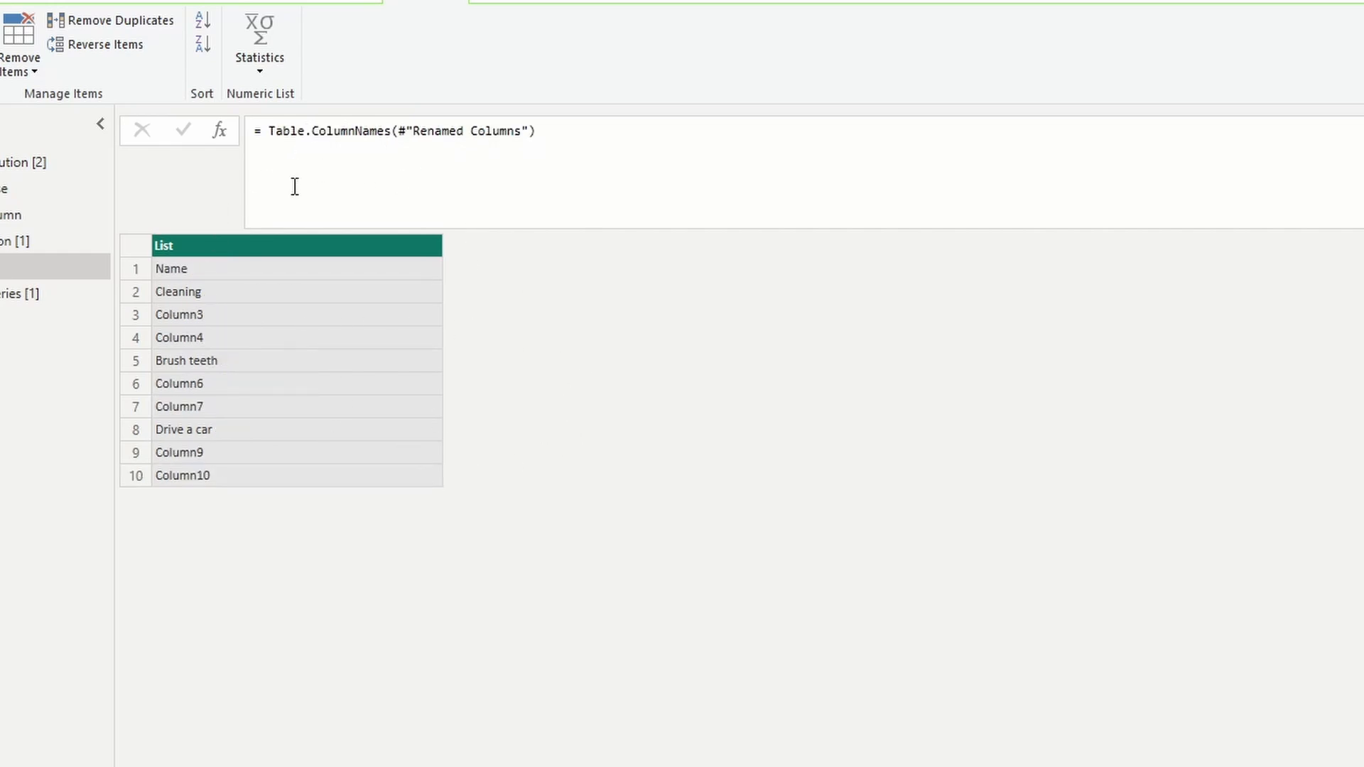
Rename the List.TransformMany step to Transform many.
left_click(192, 263)
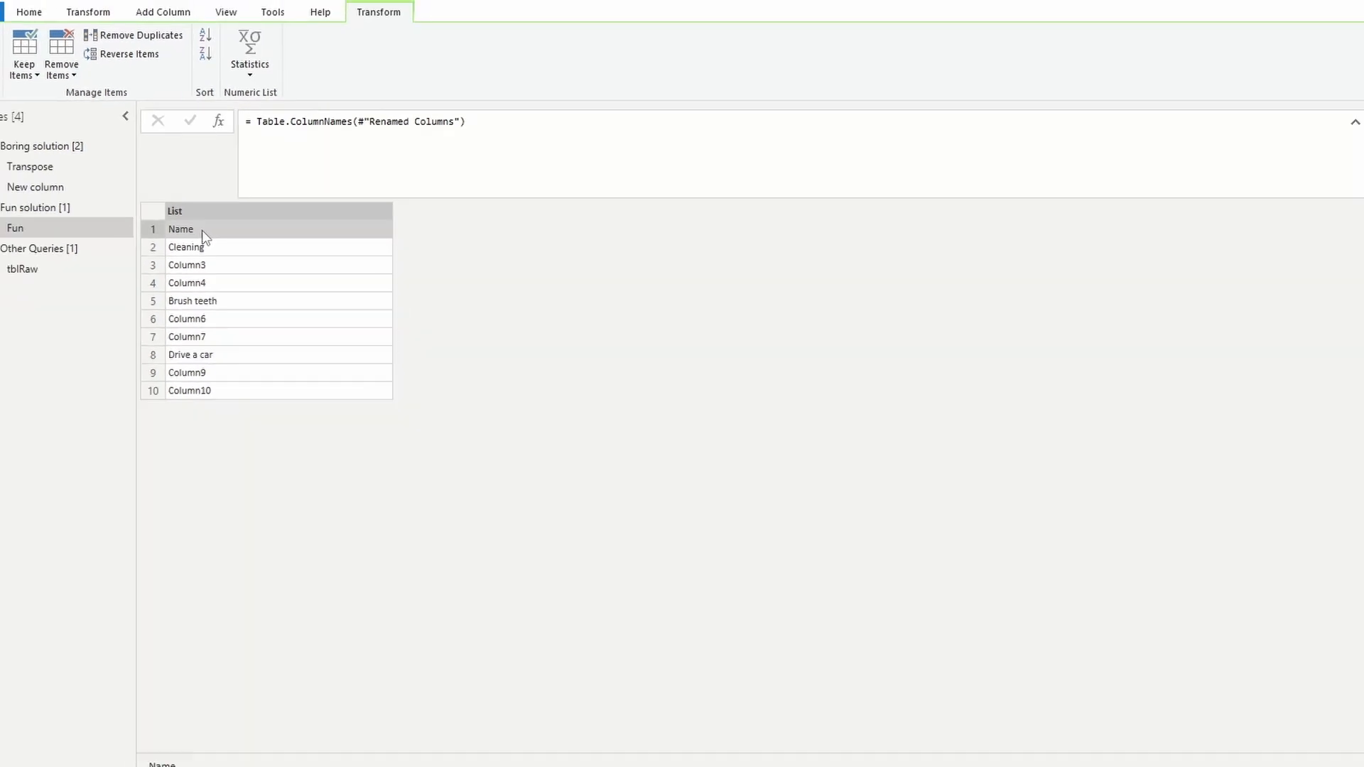
double_click(1244, 311)
type("Transform many")
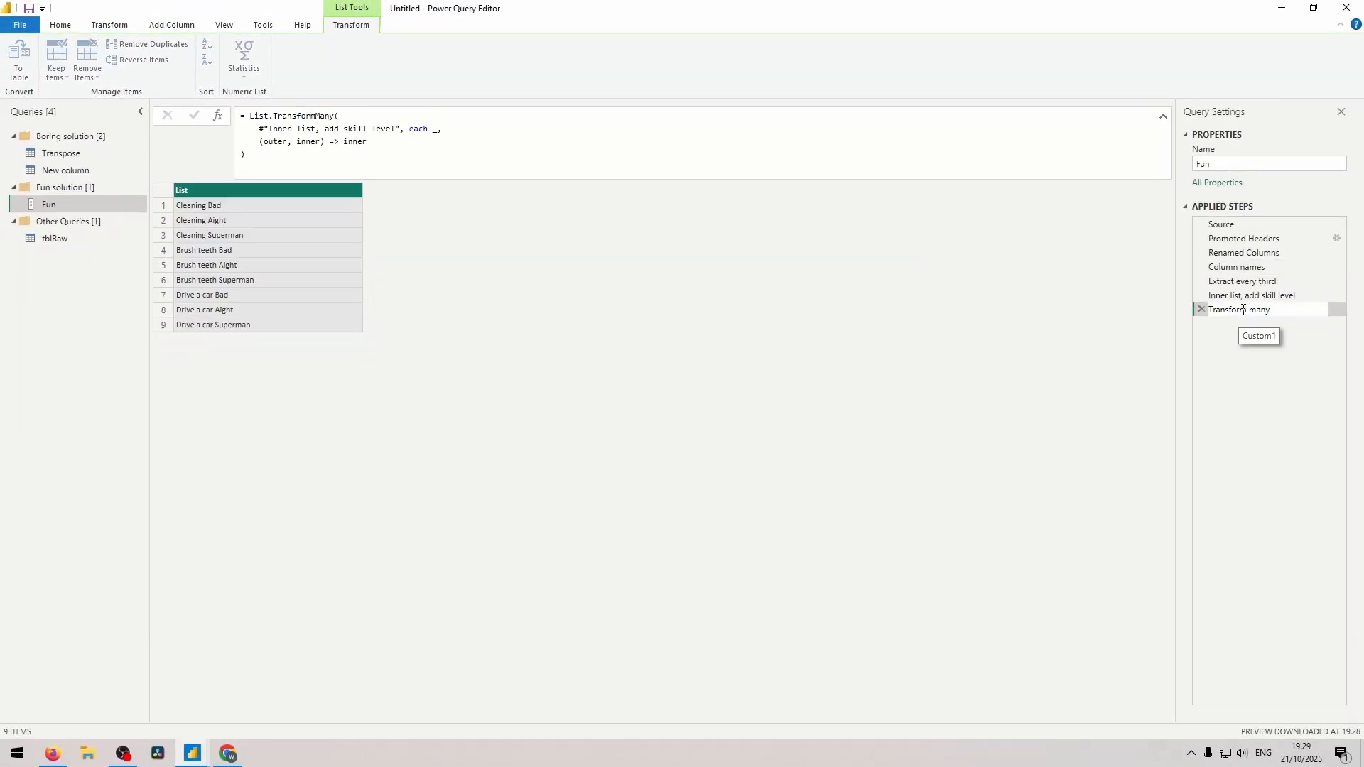
key("Return")
Add a custom step whose formula starts with List.Zip, taking List.Skip(#"Column names", 1) as its first list.
left_click(218, 115)
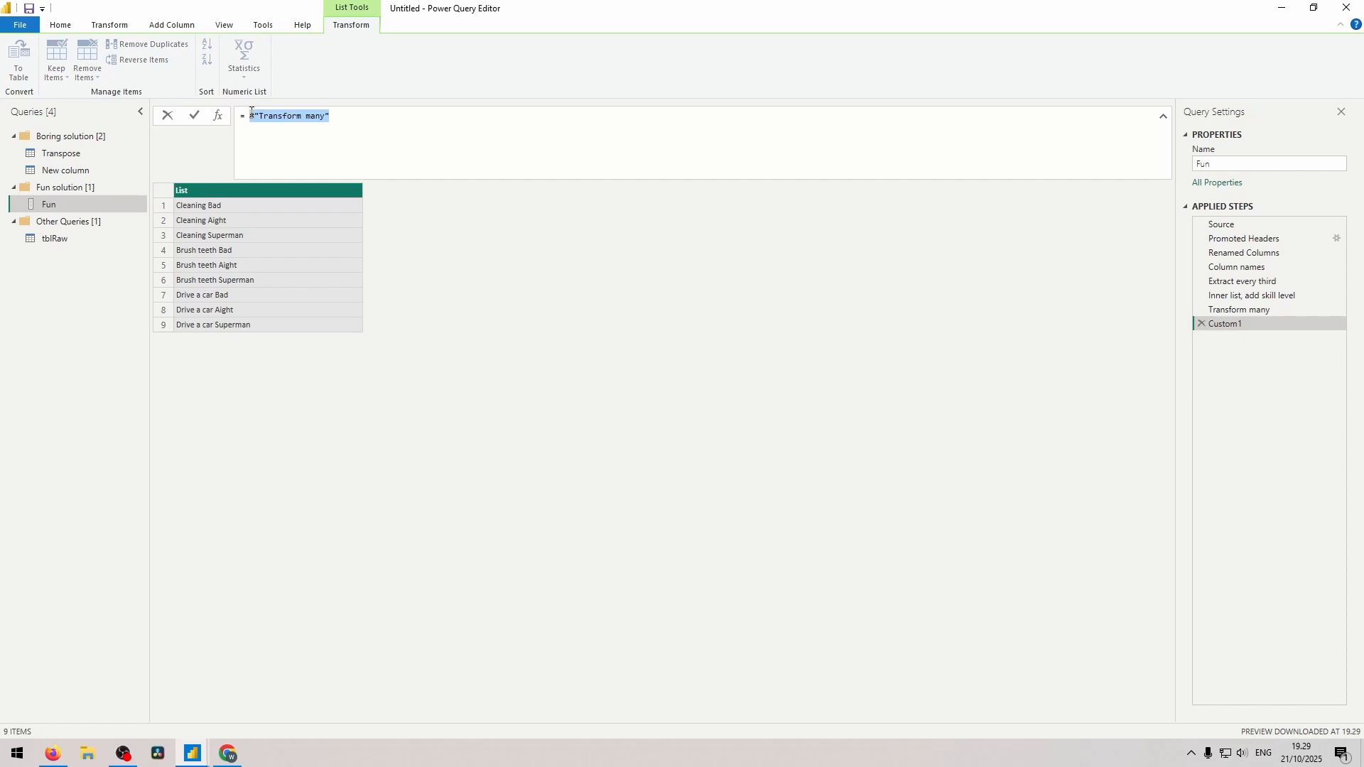
type("List.Zip()")
type("{")
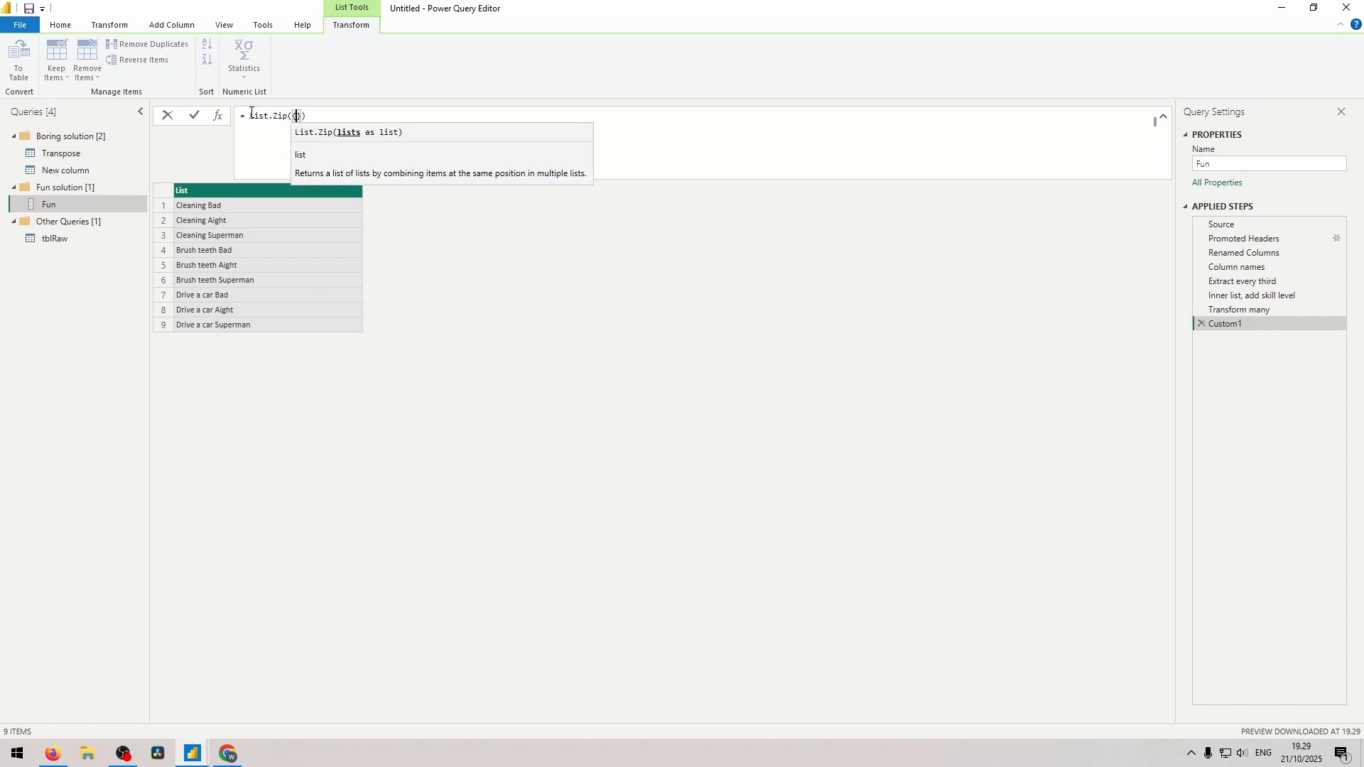
type("List.Skip")
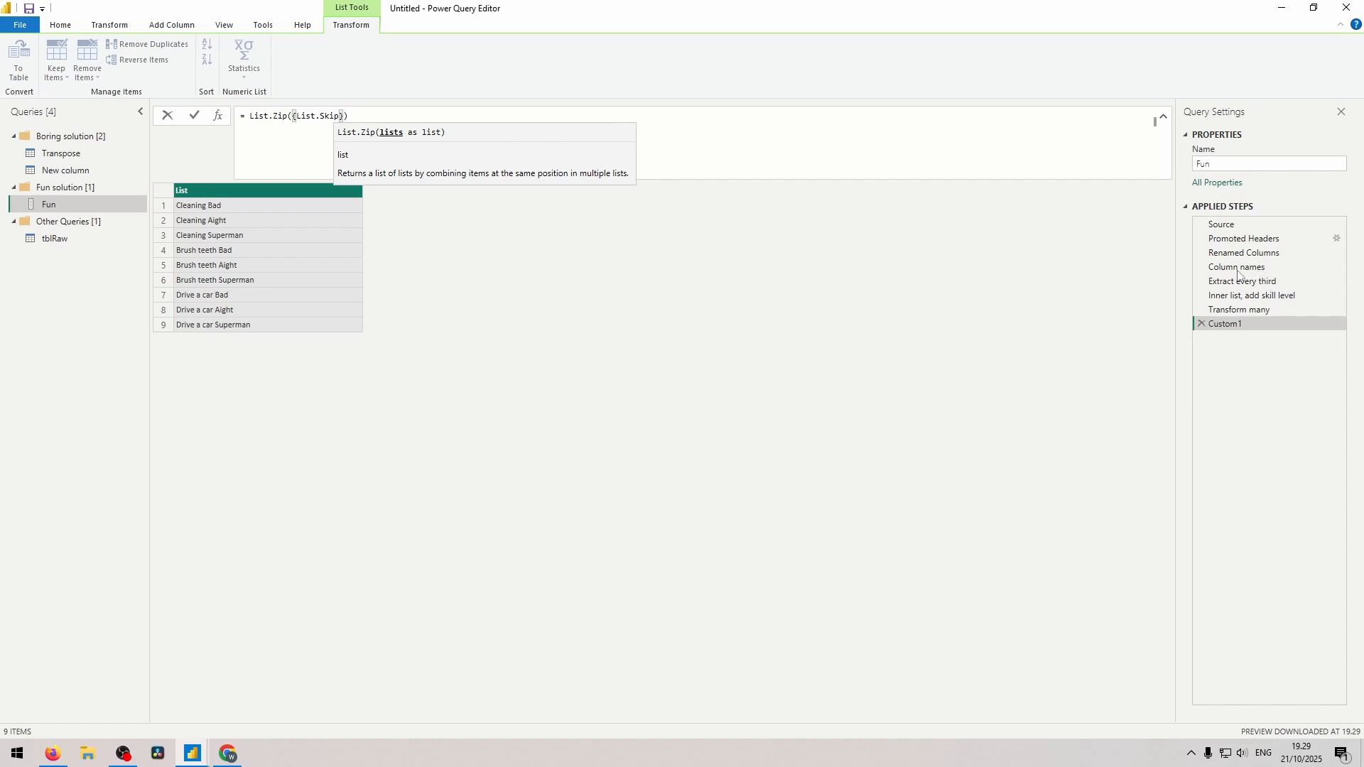
type("(")
type("#\"Column names\"")
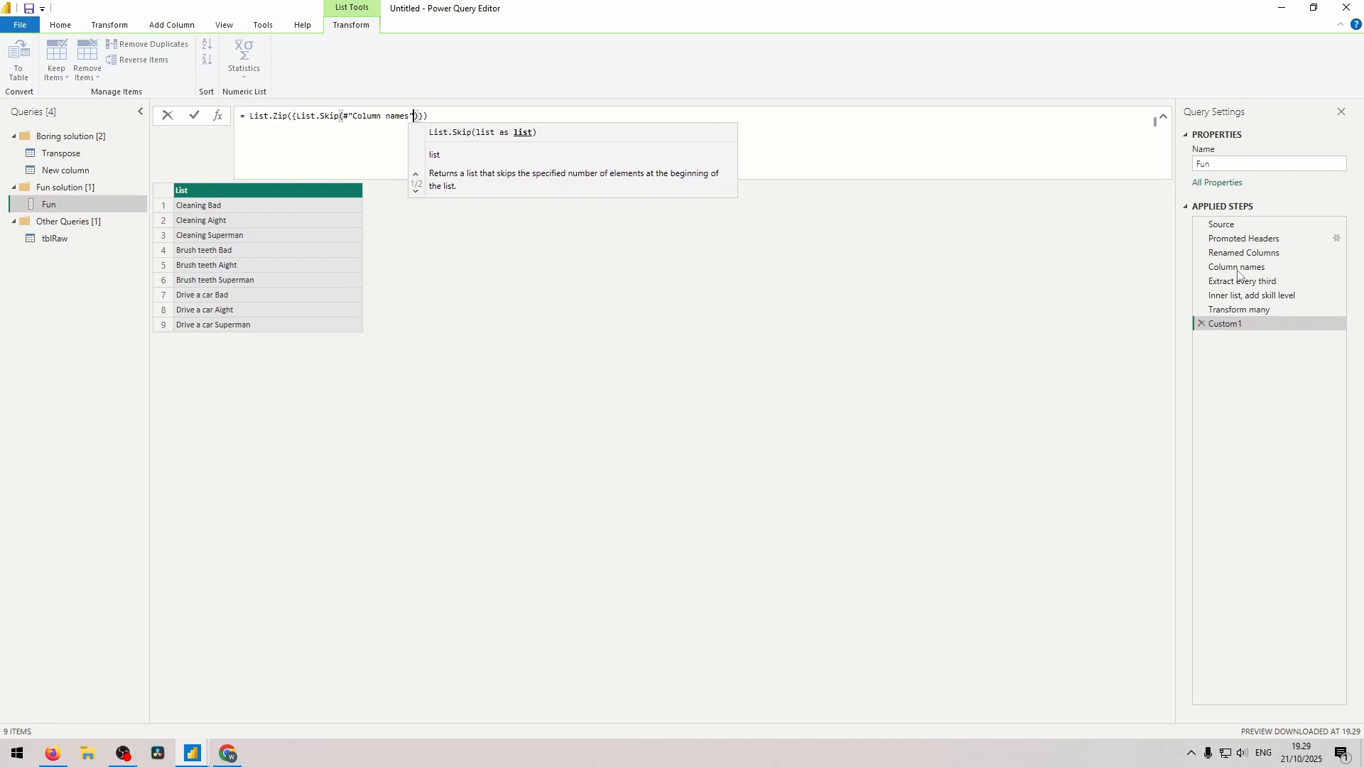
type(", 1")
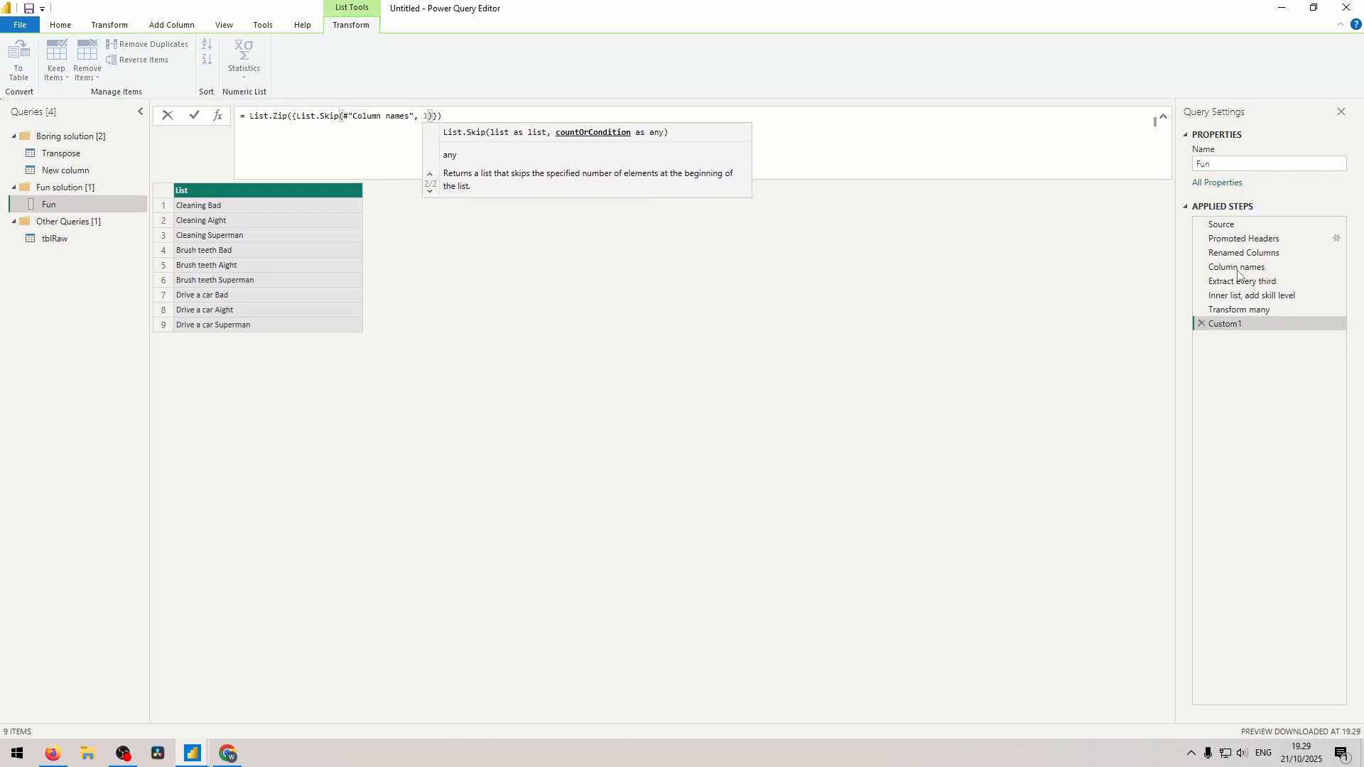
type(")")
type(", #\"")
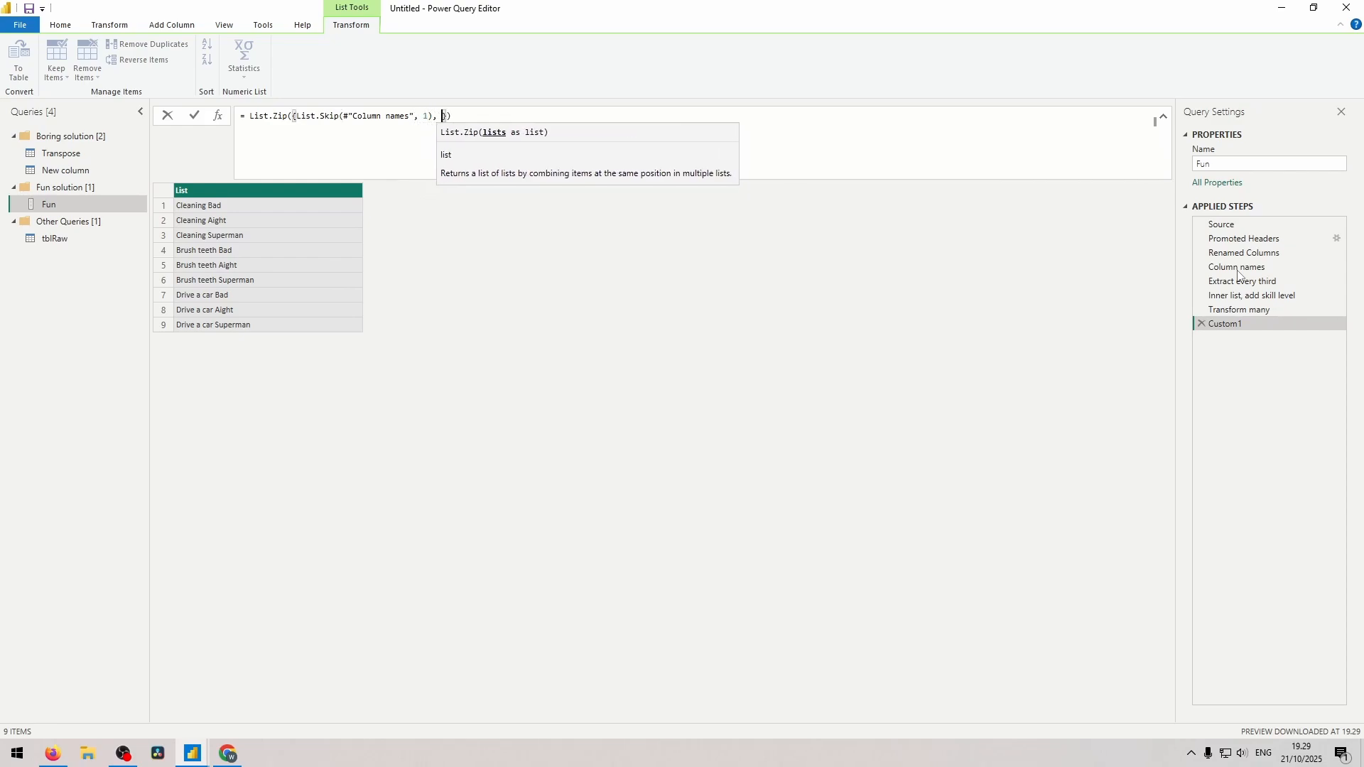
type("Tra ")
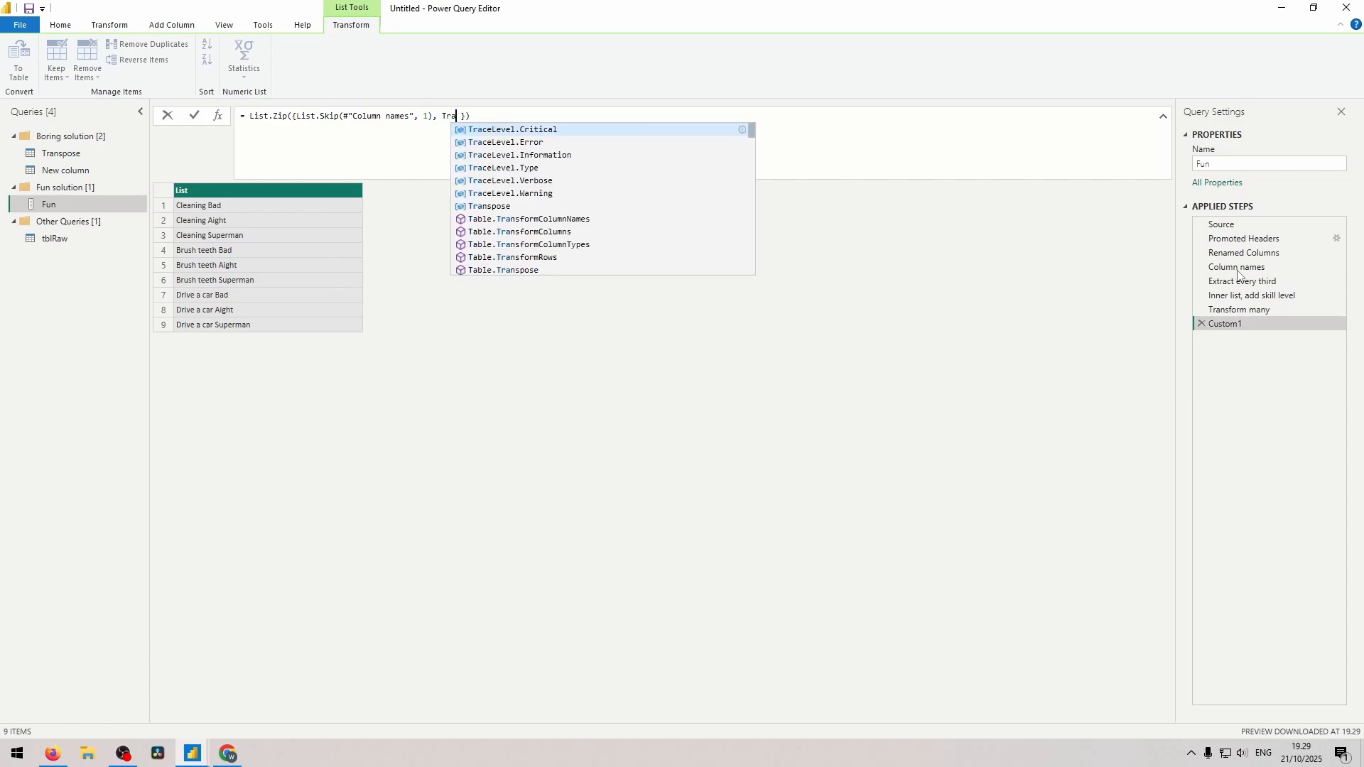
type("nsform many\"")
Complete the List.Zip formula with #"Transform many" as the second list, inspect a zipped pair, and name the step Zip old + new.
key("Tab")
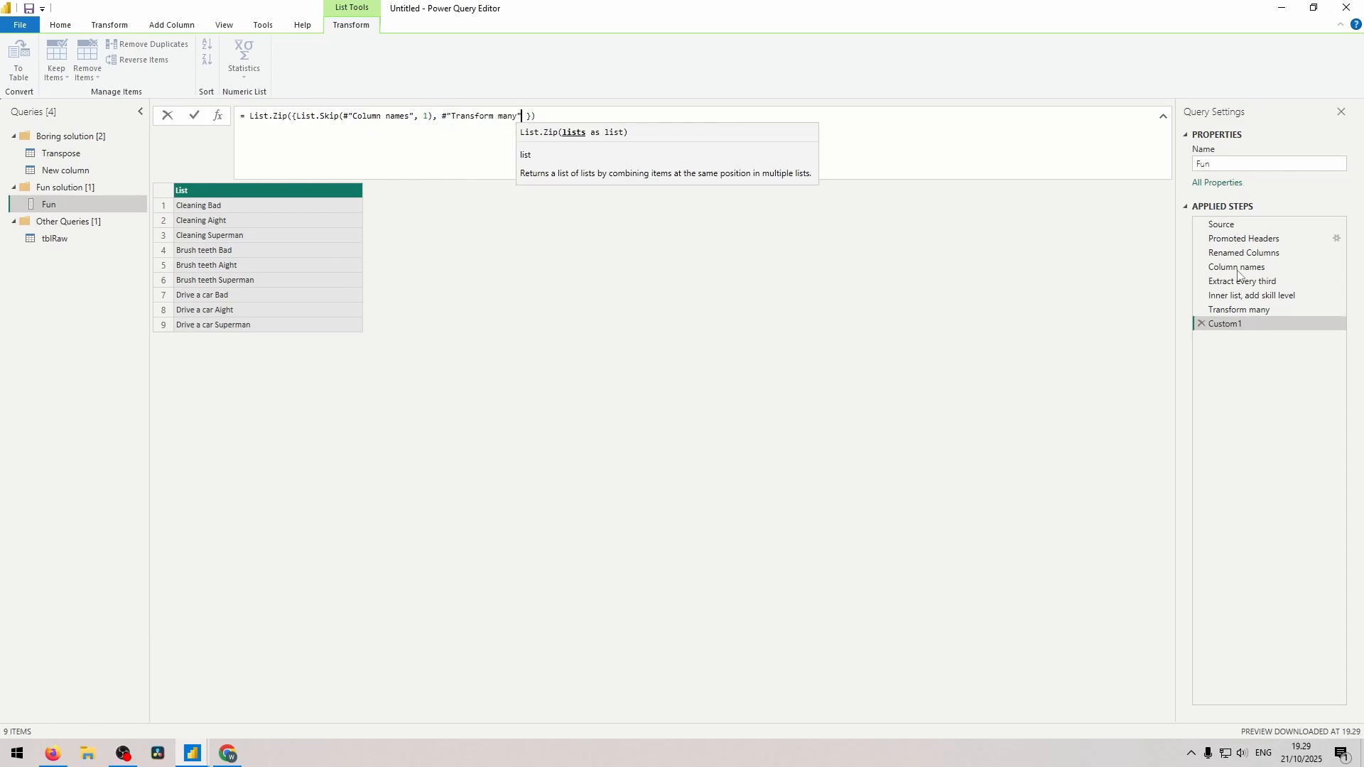
key("Delete")
key("Return")
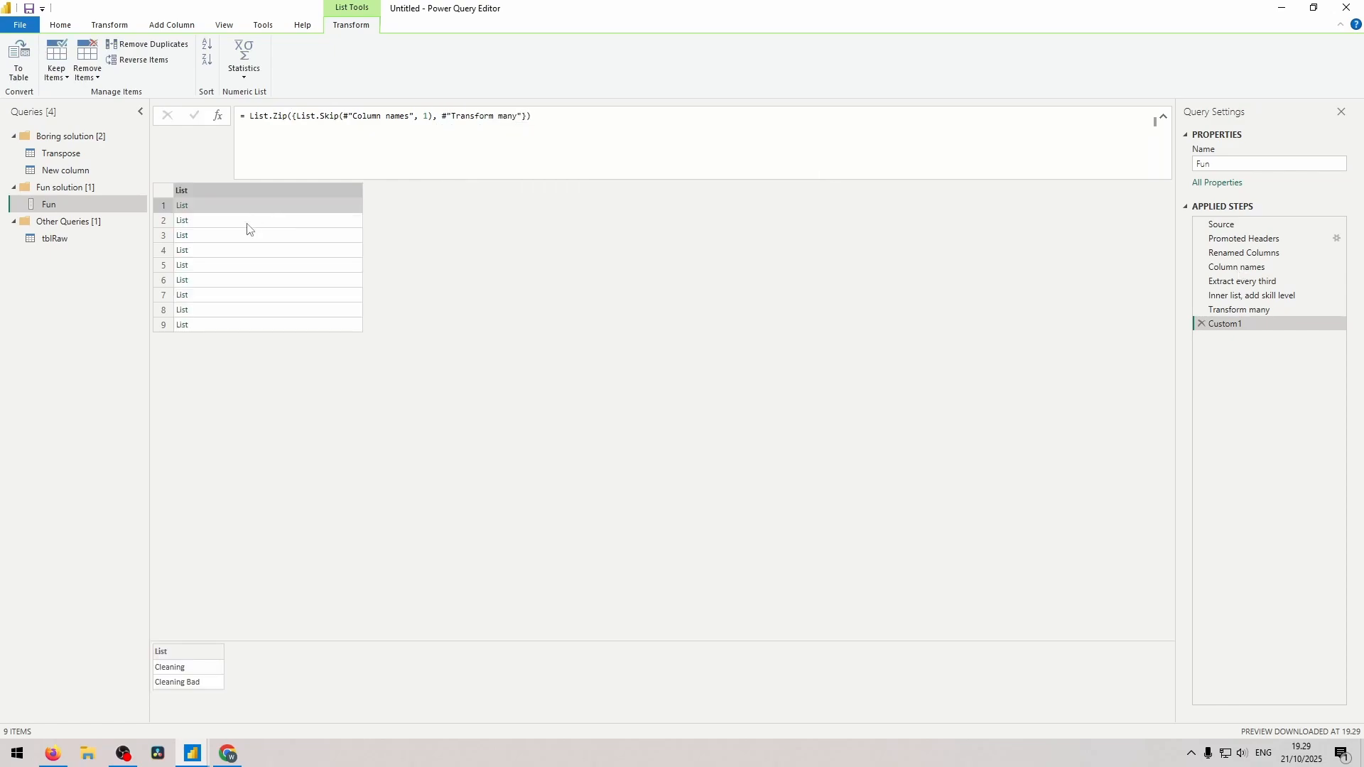
left_click(264, 223)
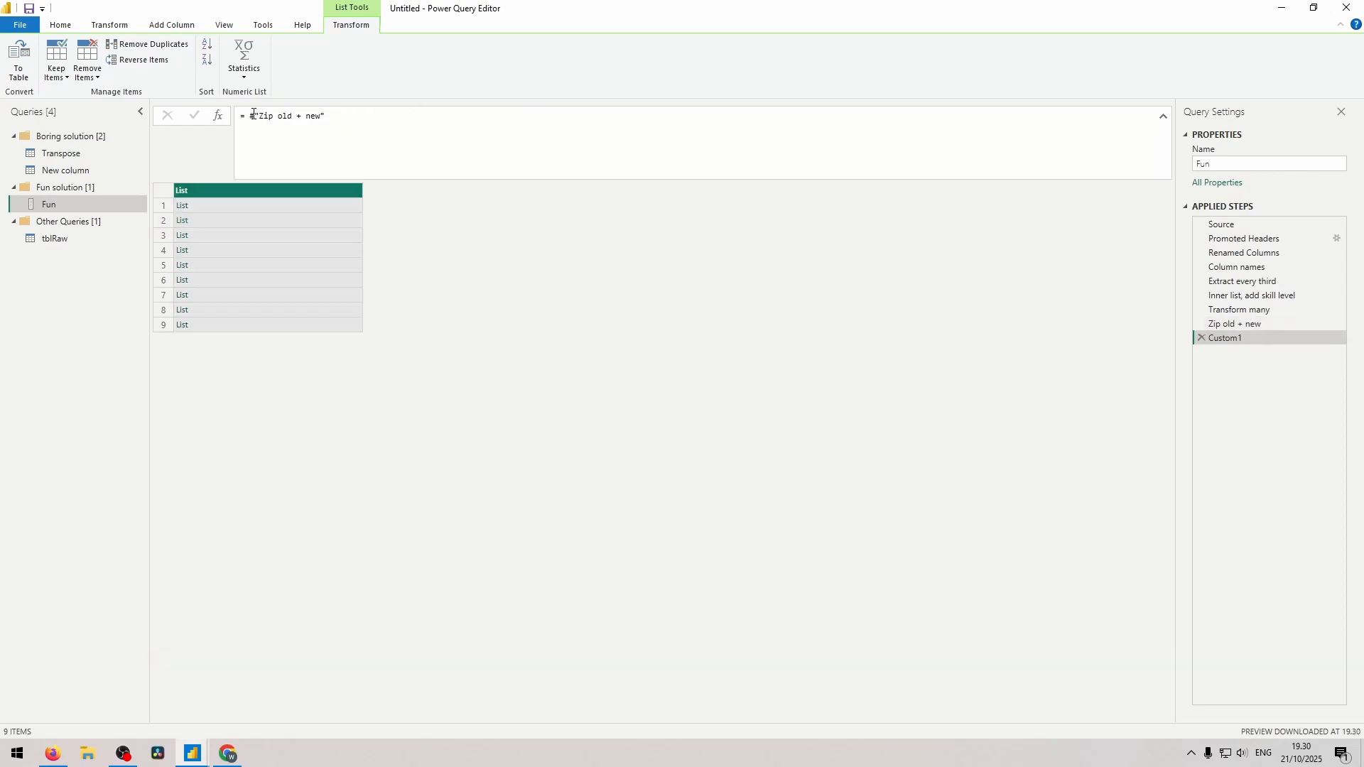
Add a step named Fix column headers using Table.RenameColumns on #"Renamed Columns" with #"Zip old + new" as the renames.
type("Table.RenameColumns")
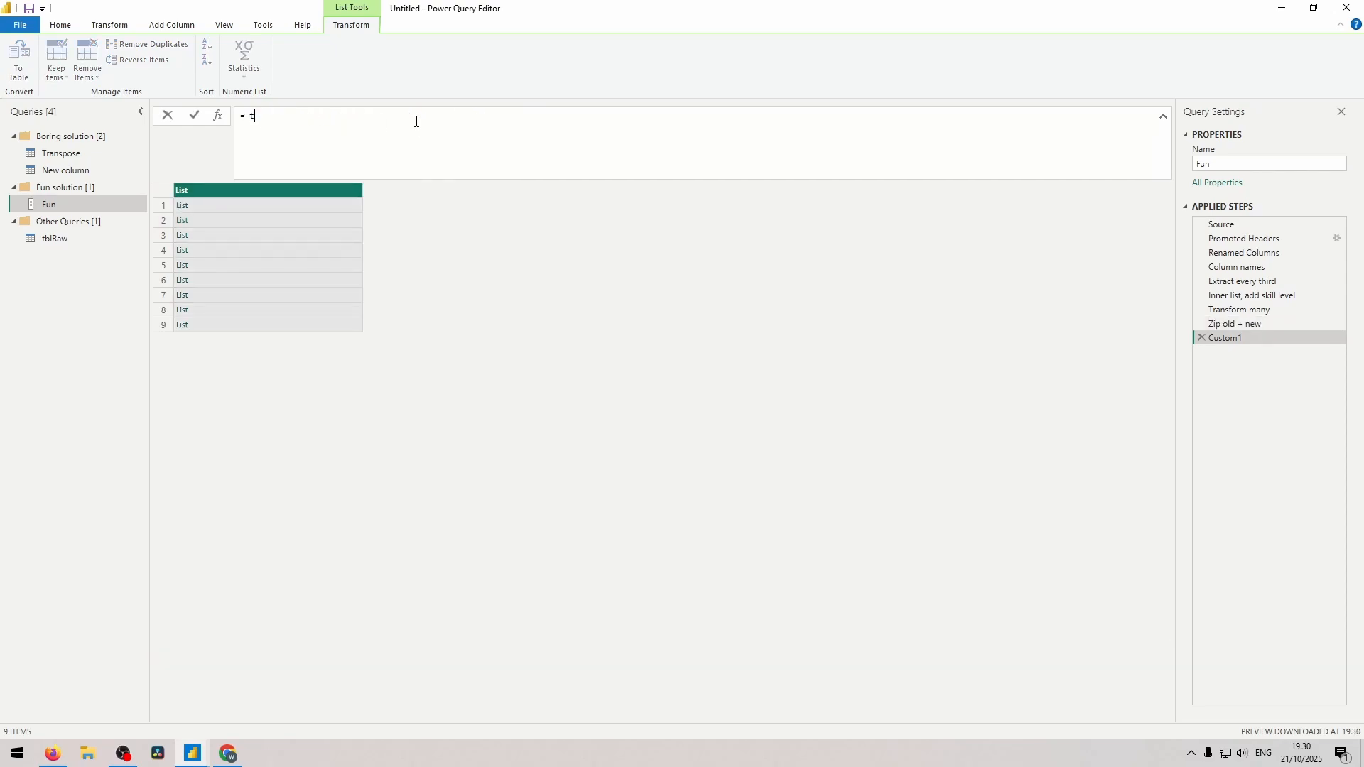
type("(")
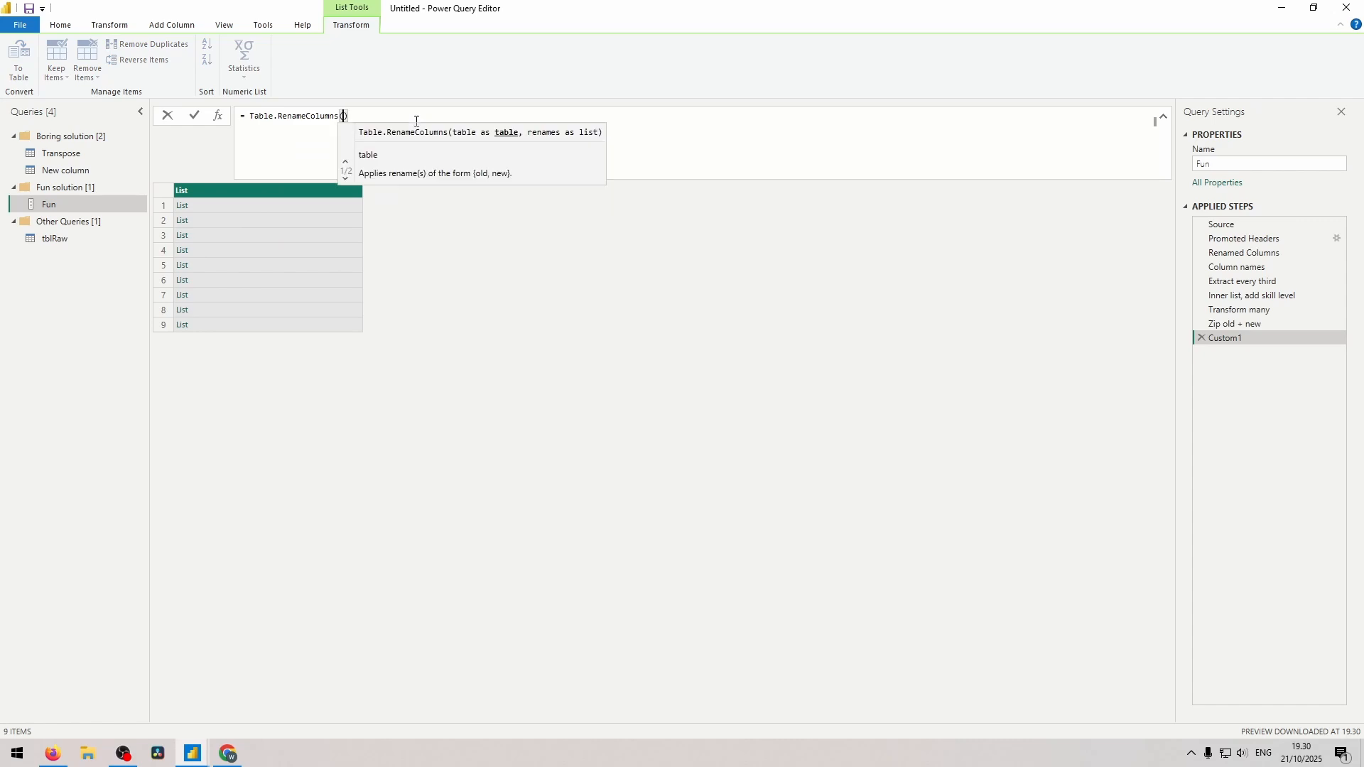
key("shift+Return")
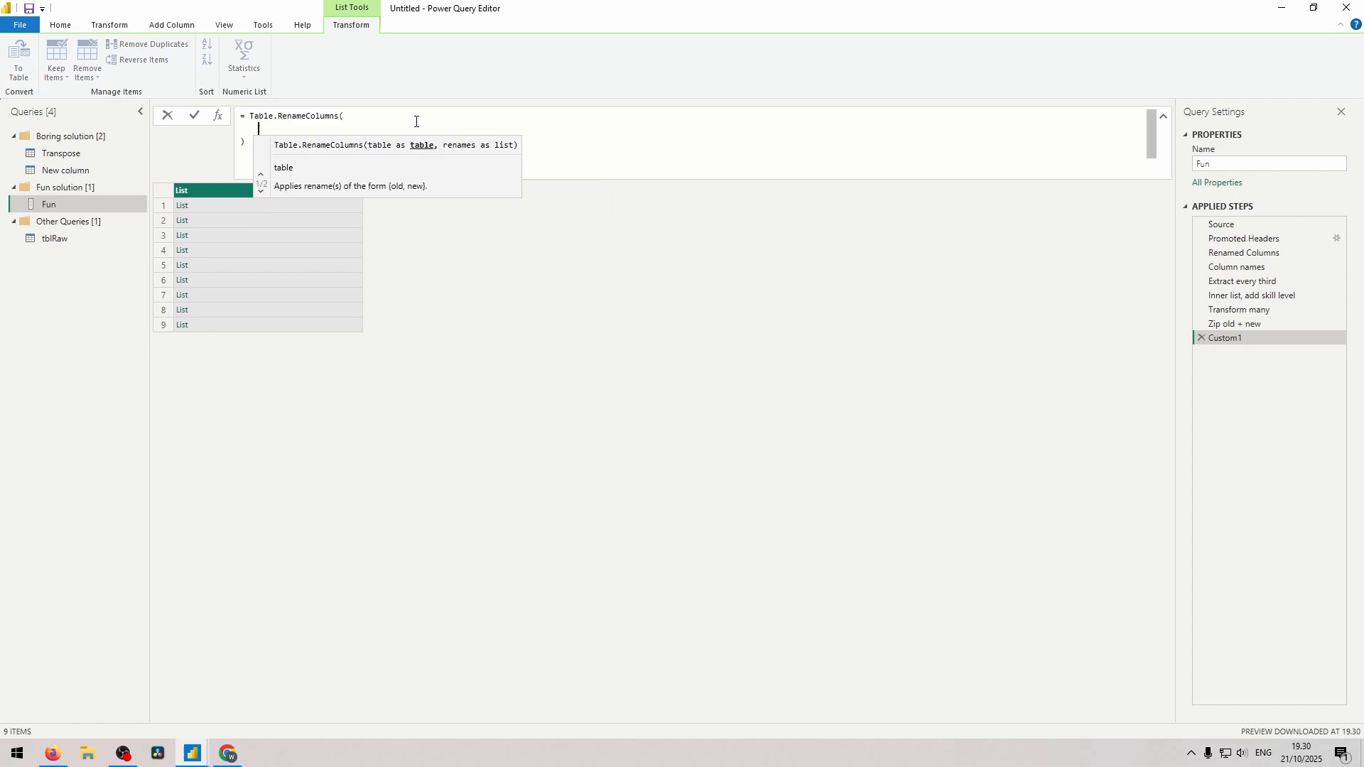
left_click(1246, 254)
type("#\"Zip old + new\"")
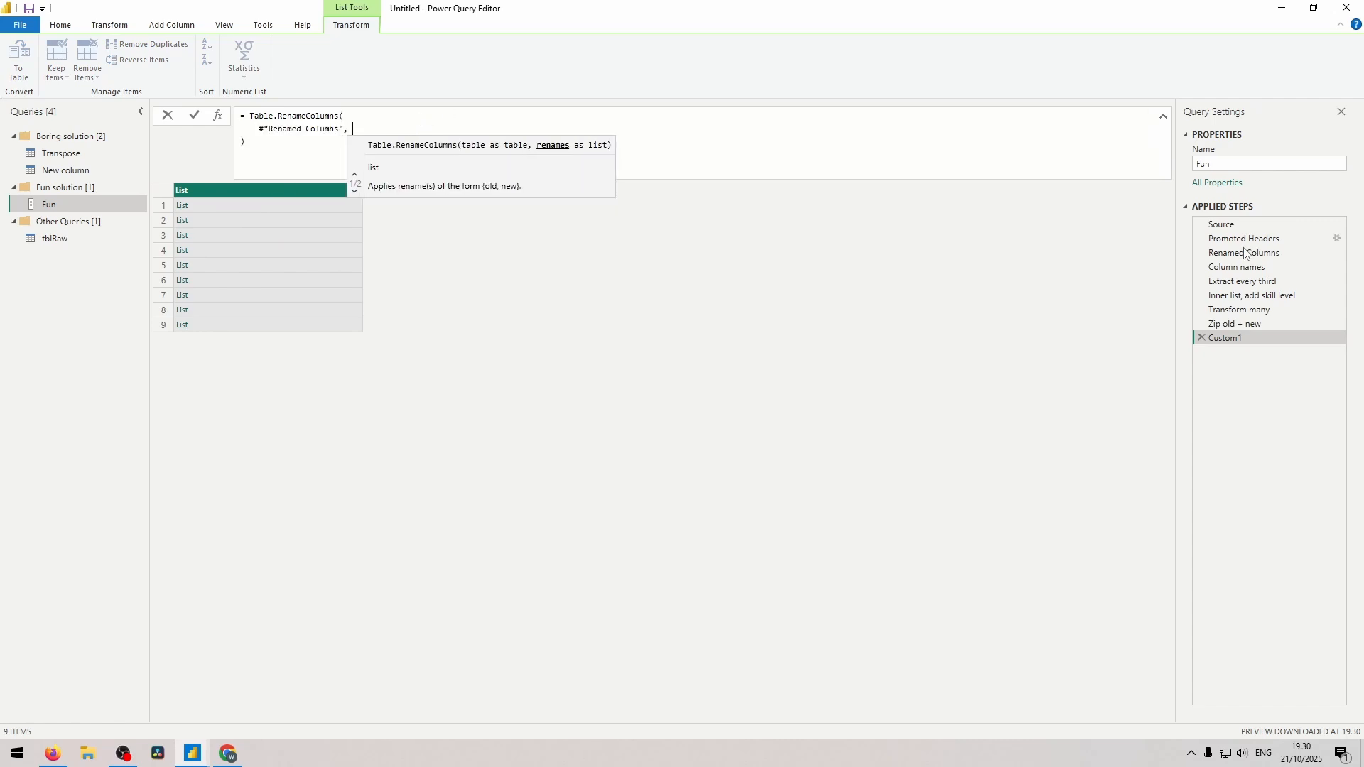
key("Return")
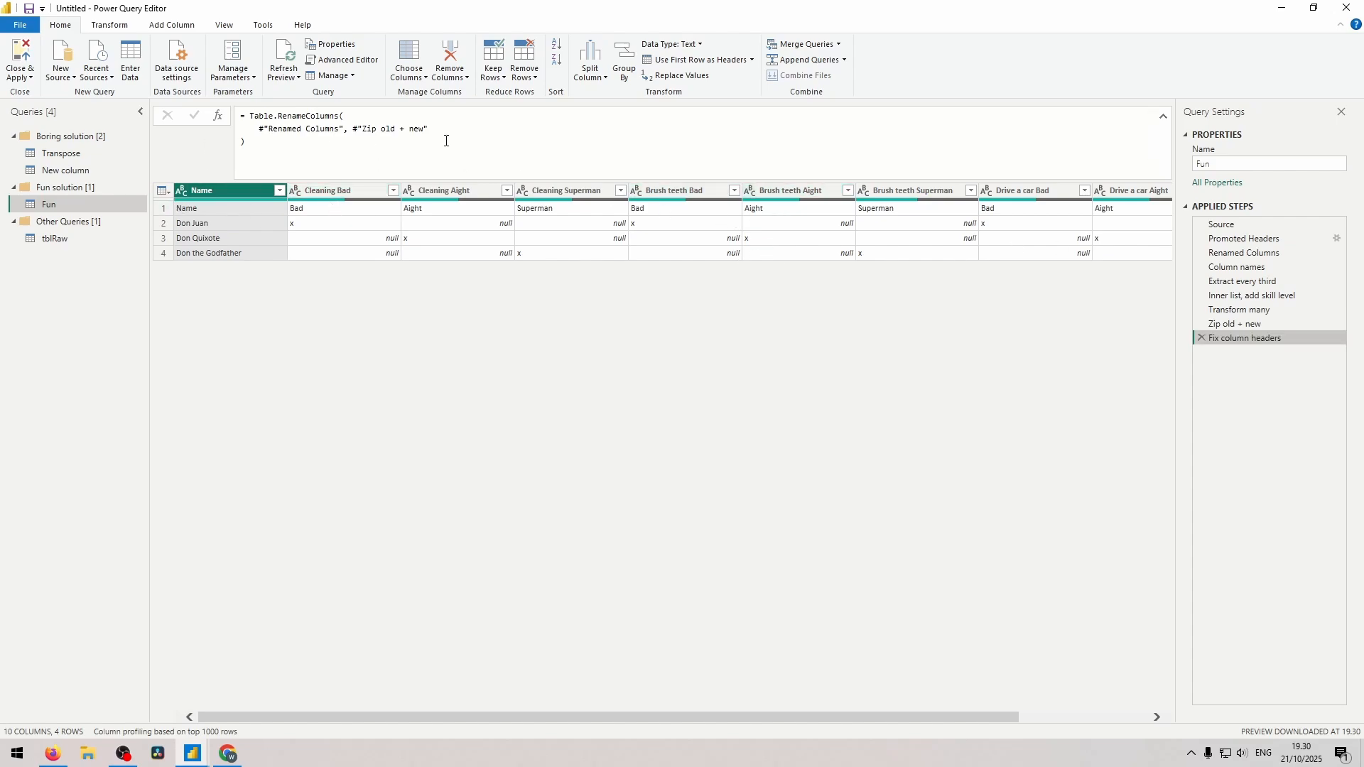
Remove the top 1 row from the table and inspect the first value in the Cleaning Bad column.
left_click(525, 71)
left_click(561, 92)
type("1")
left_click(828, 415)
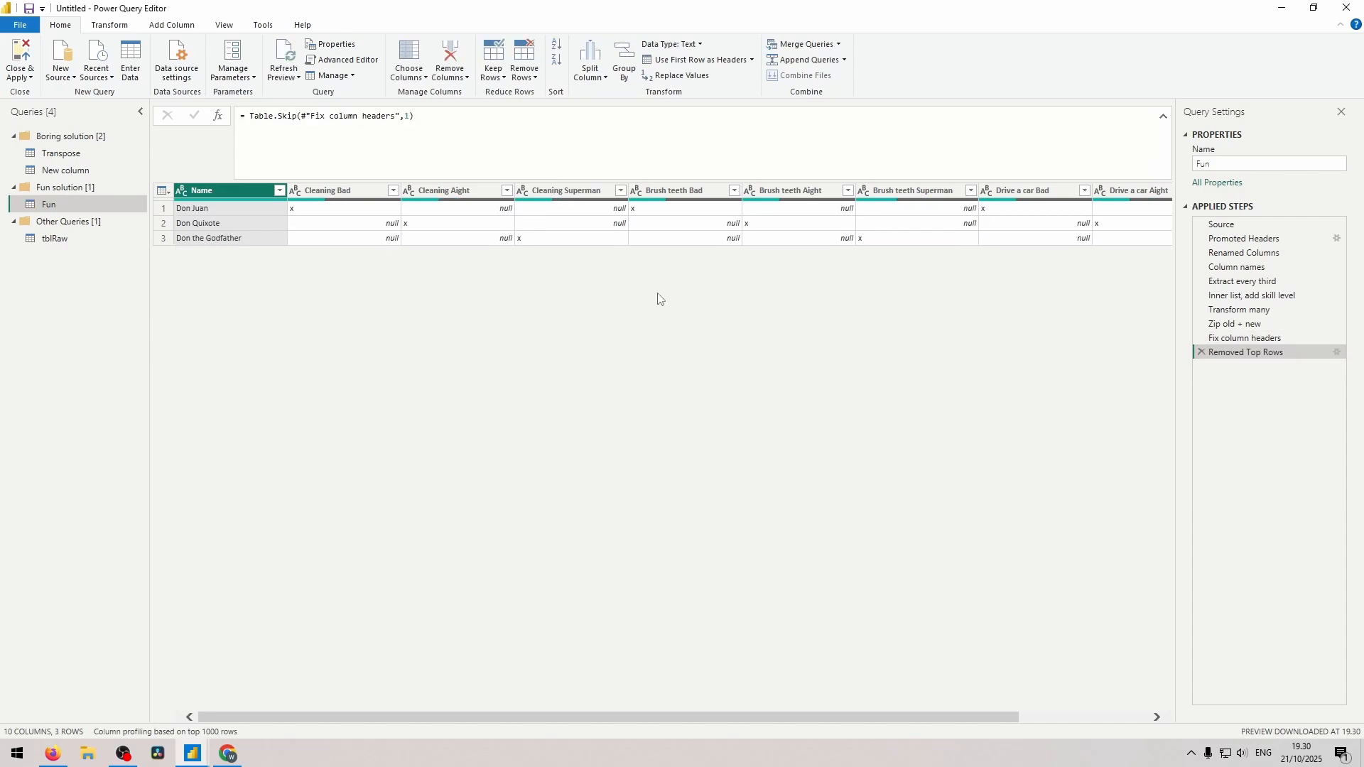
left_click(306, 210)
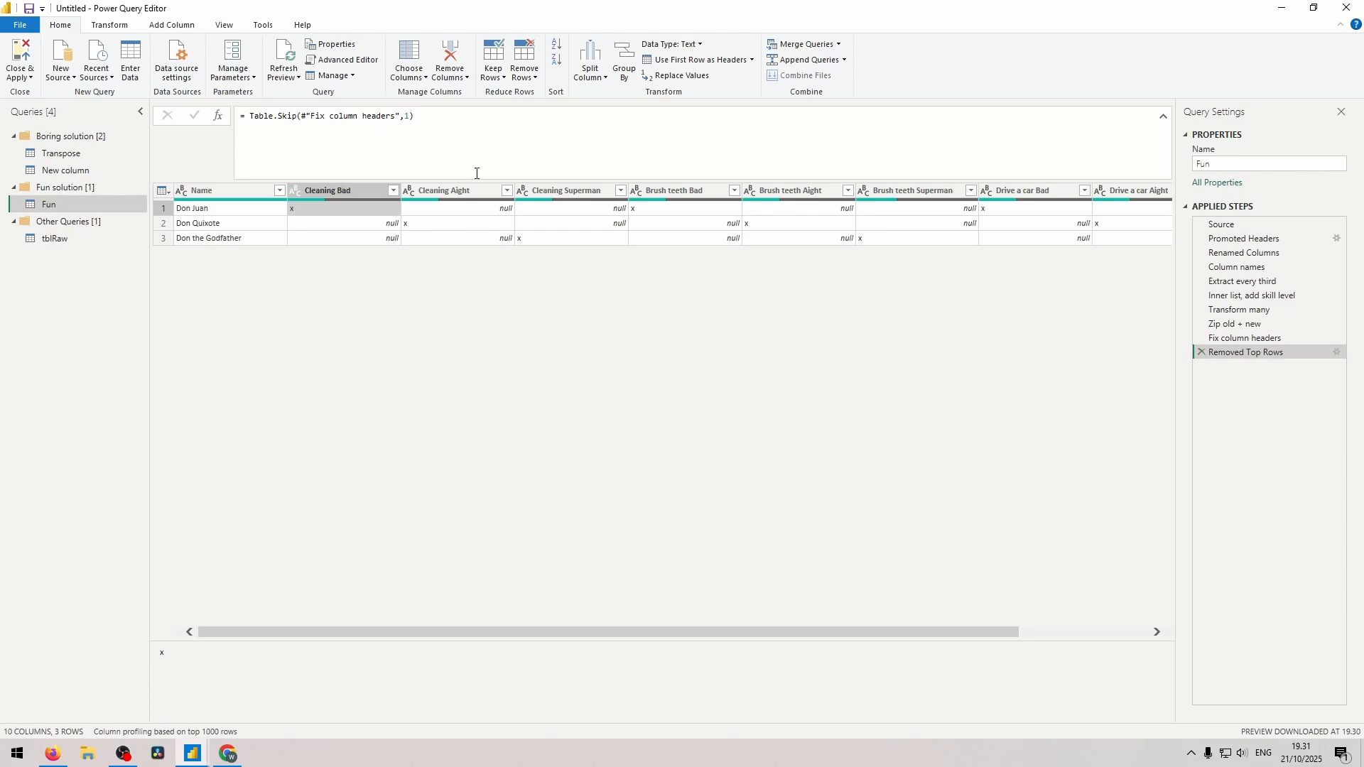
Switch to Chrome and copy the address of the Fabric Community post on changing values by header name.
left_click(230, 752)
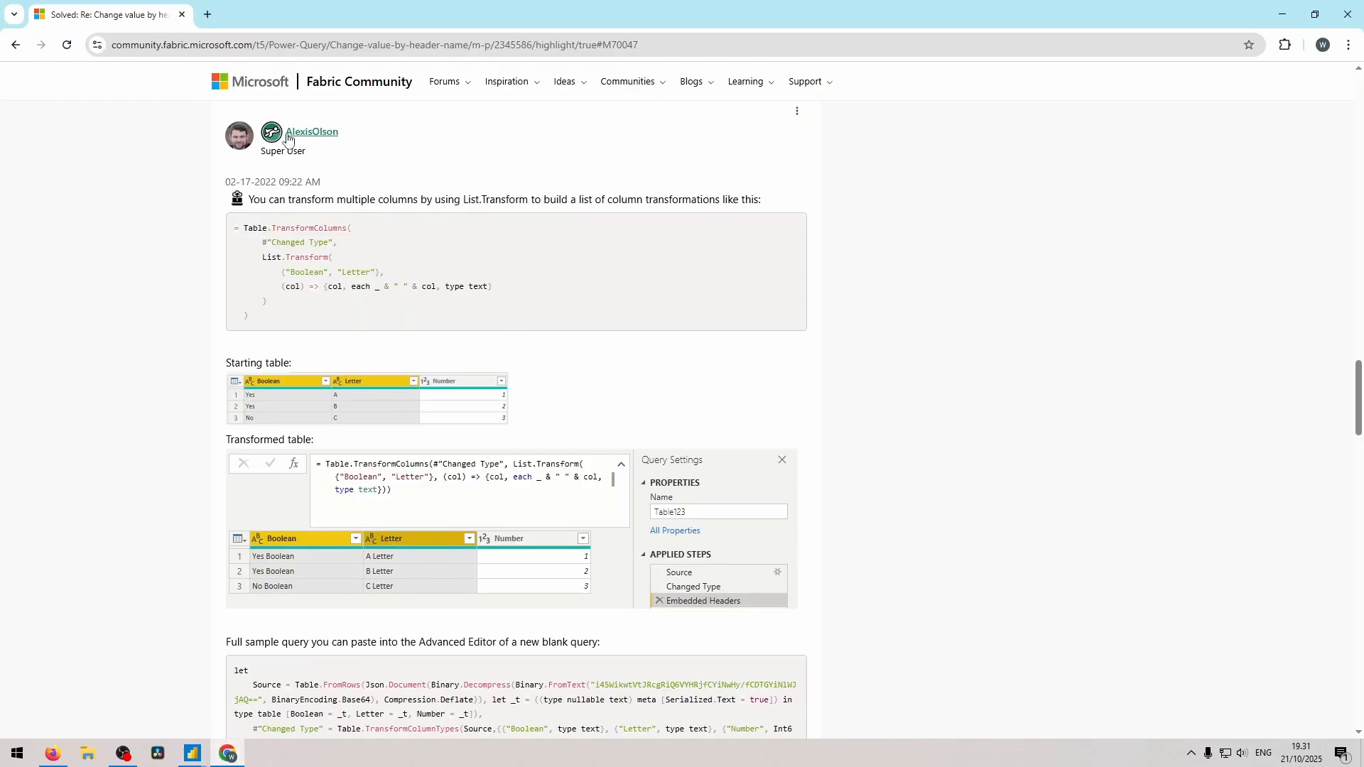
left_click(423, 49)
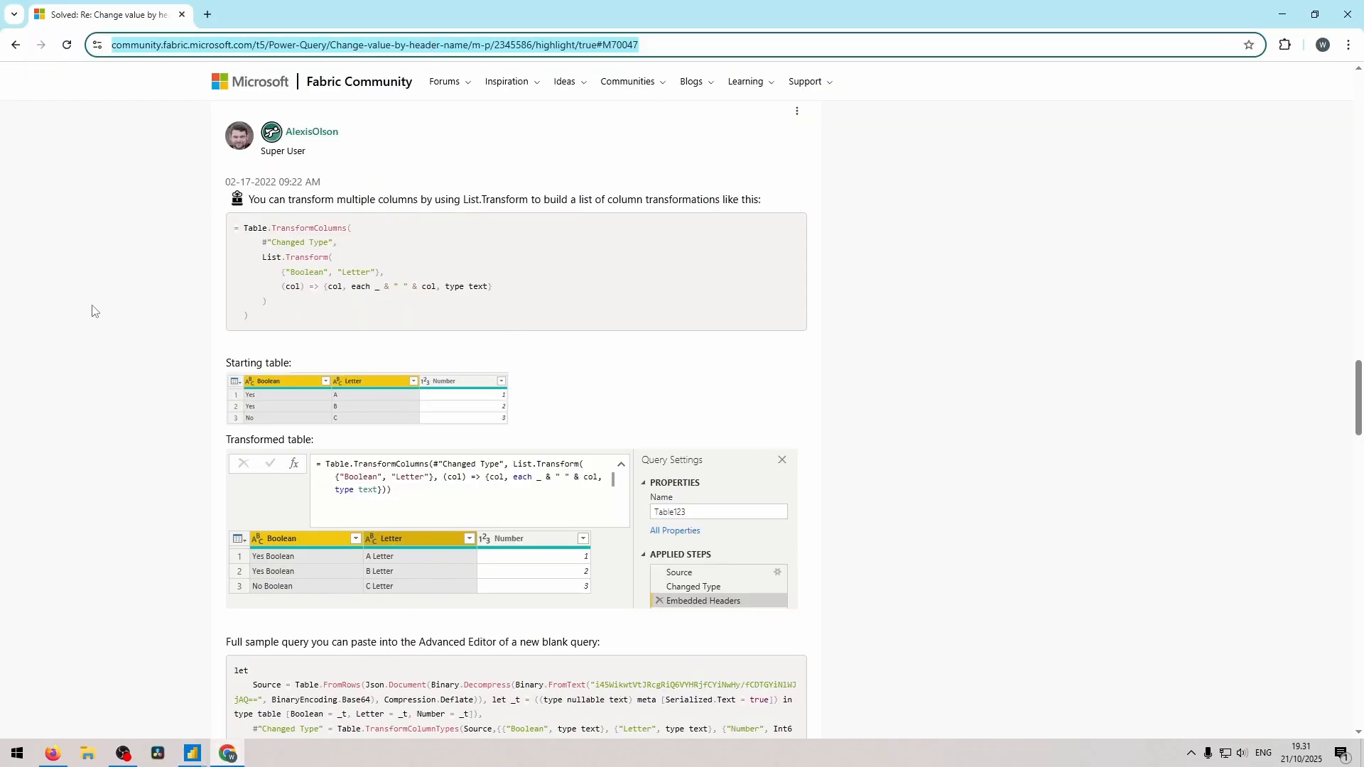
left_click(92, 306)
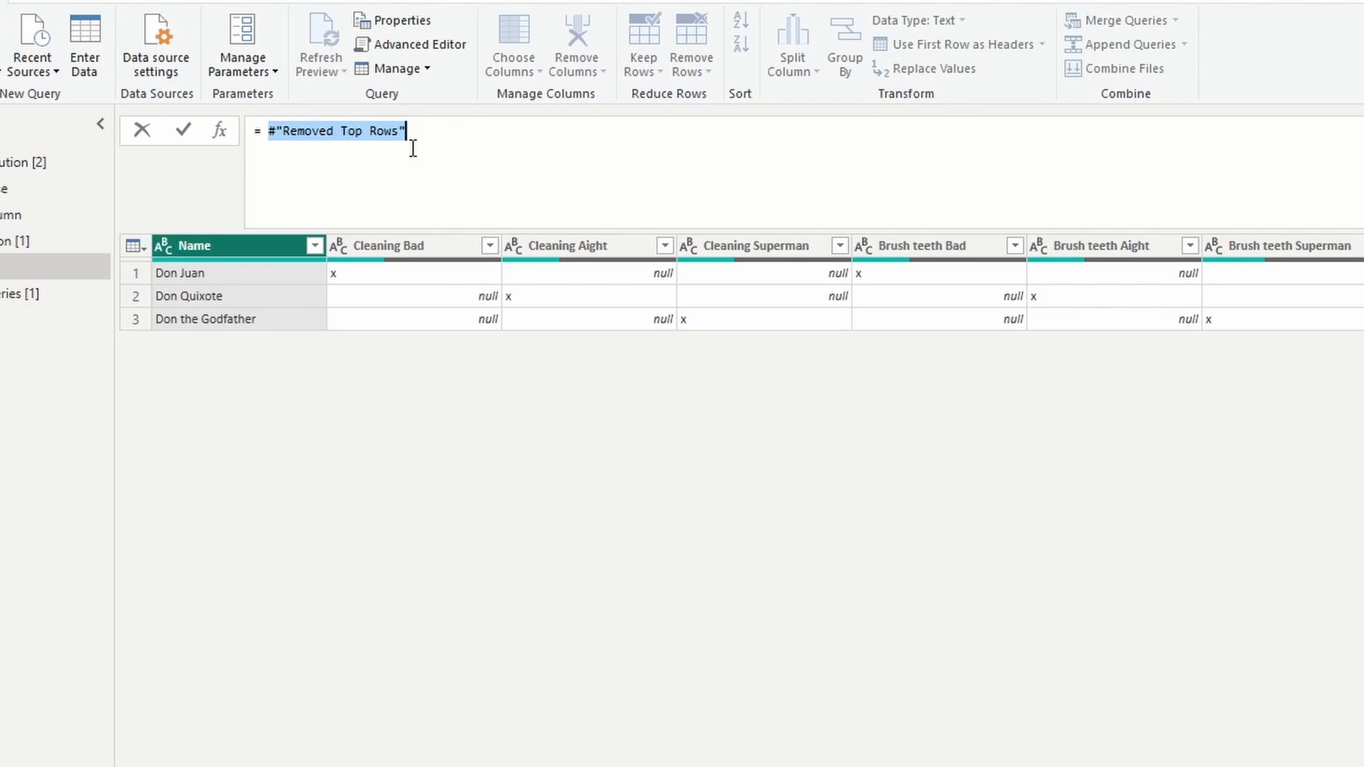
Start a new step's formula with let lambda = (column) =>, returning "Bad" if Text.Contains(column, "Bad"), followed by else if.
type("le")
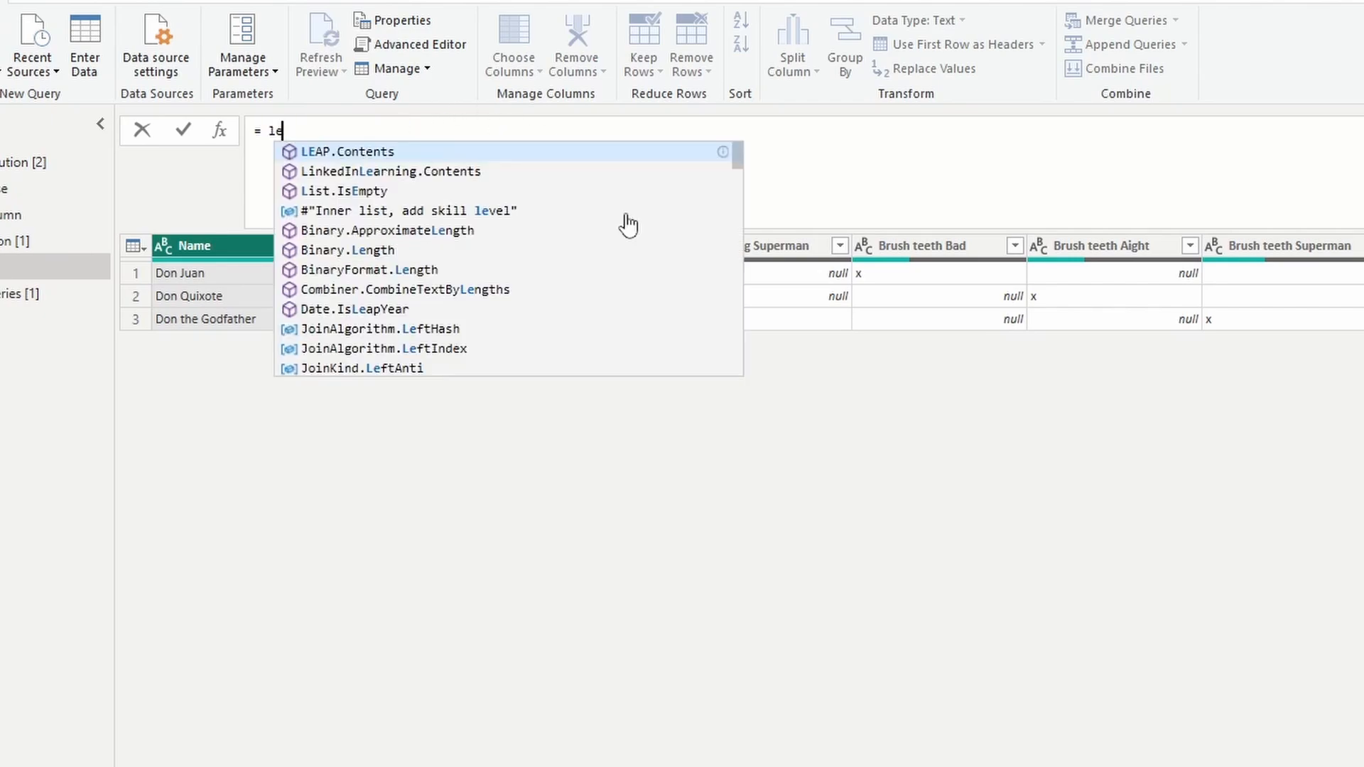
type("t lambda = (col")
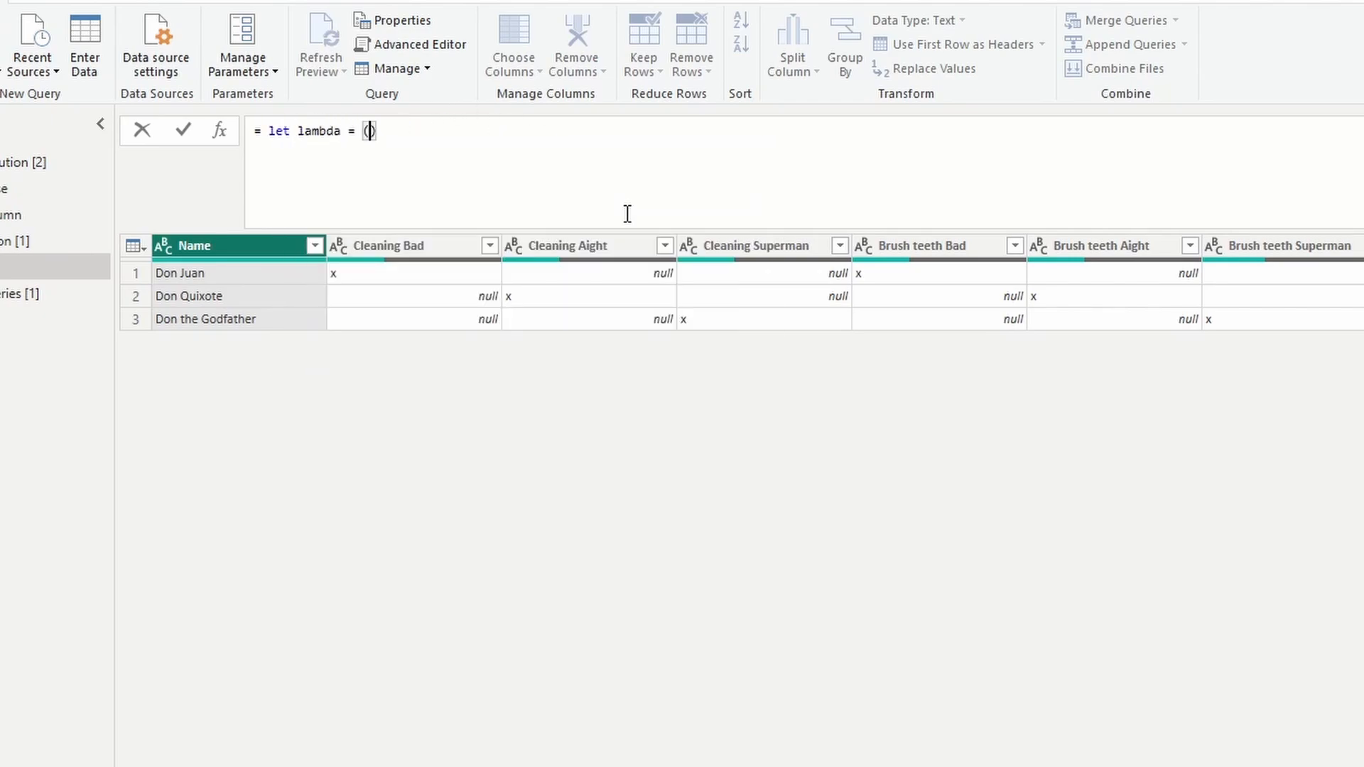
type("umn) => if Text.Contains")
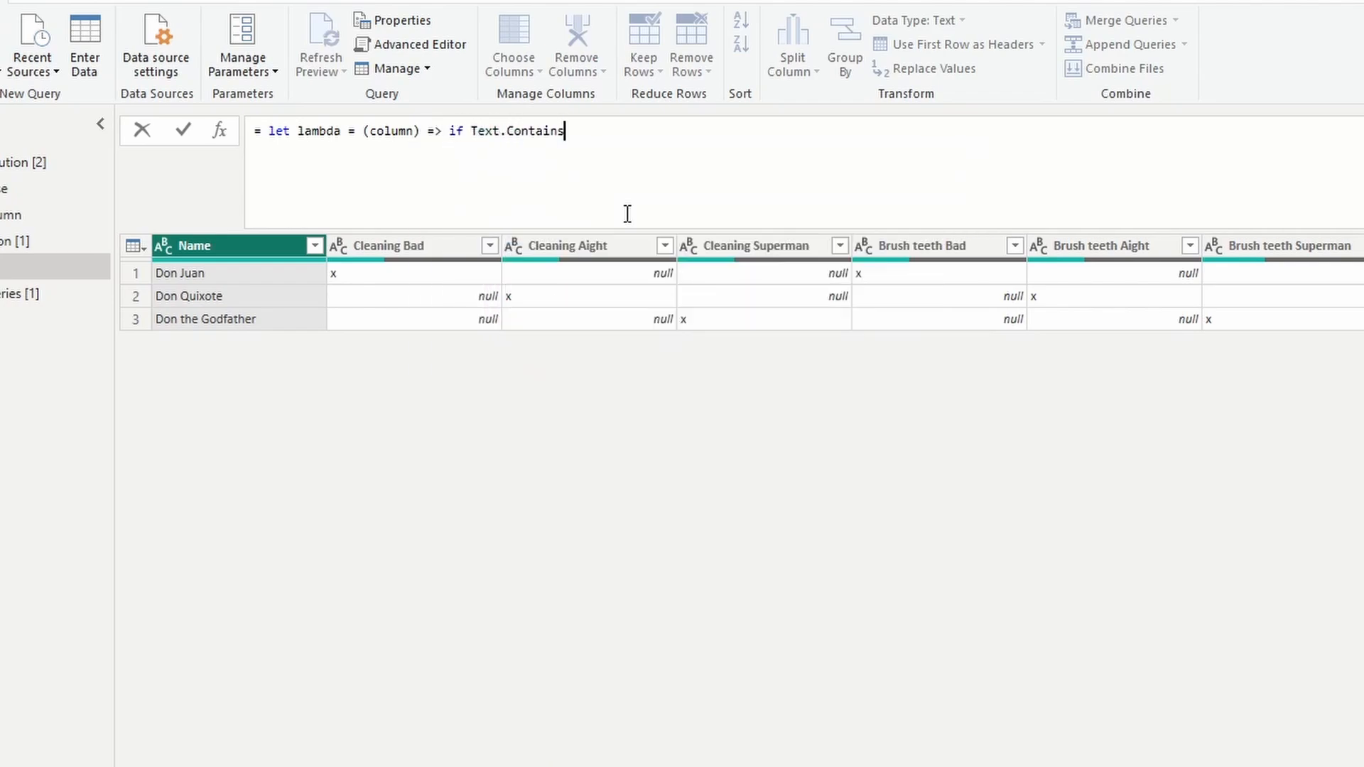
type("(column, \"B\")ad\") t")
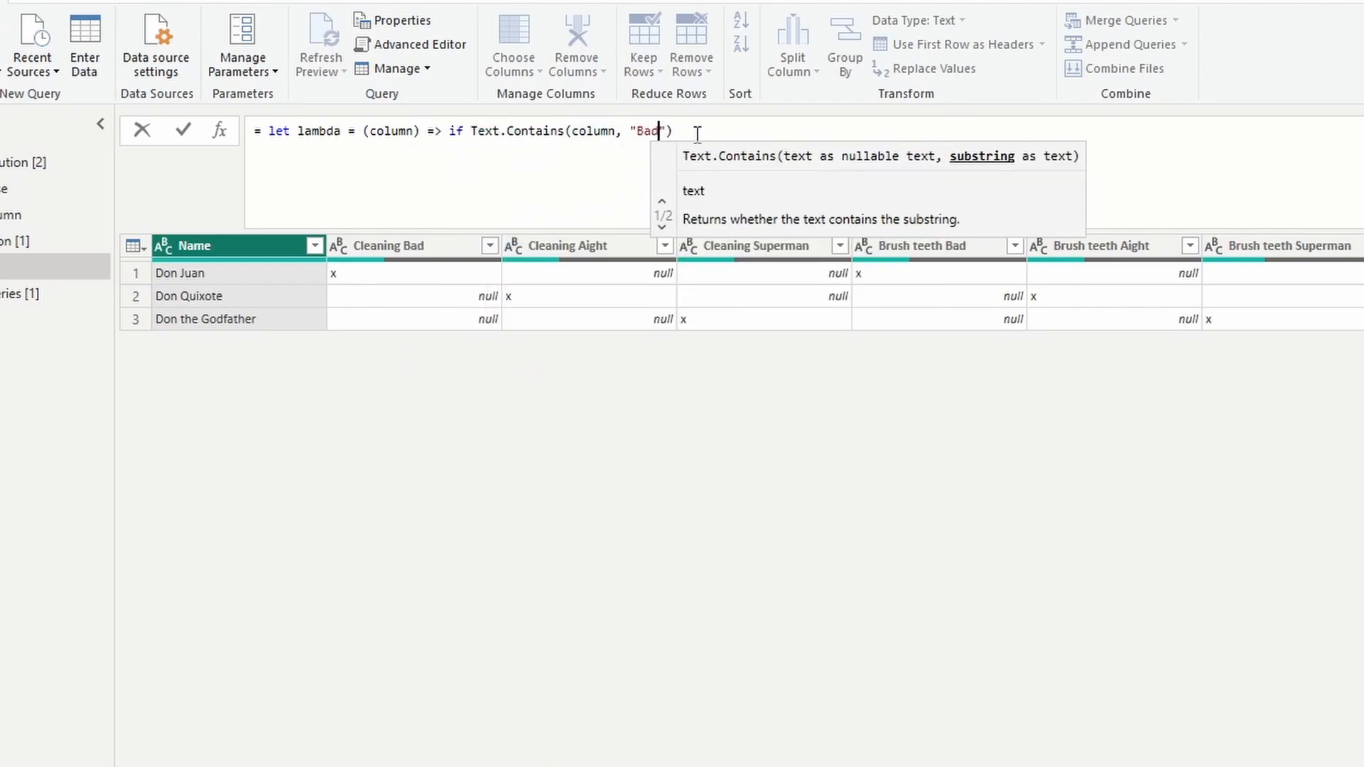
type("hen \"Bad\" else if")
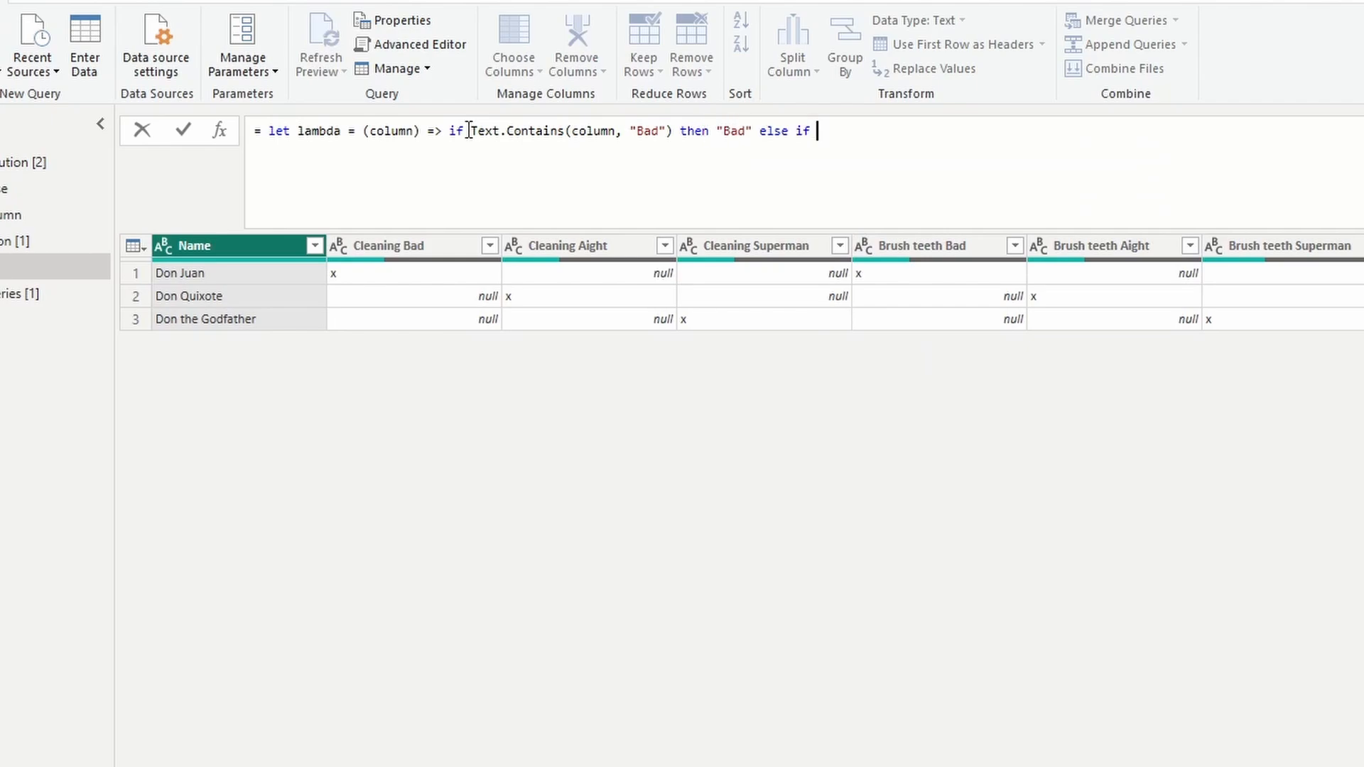
Extend the lambda to return "Aight" when the column text contains "Aight", and otherwise "Superman".
left_click_drag(463, 131, 667, 131)
key("ctrl+c")
left_click(846, 153)
key("ctrl+v")
type(")")
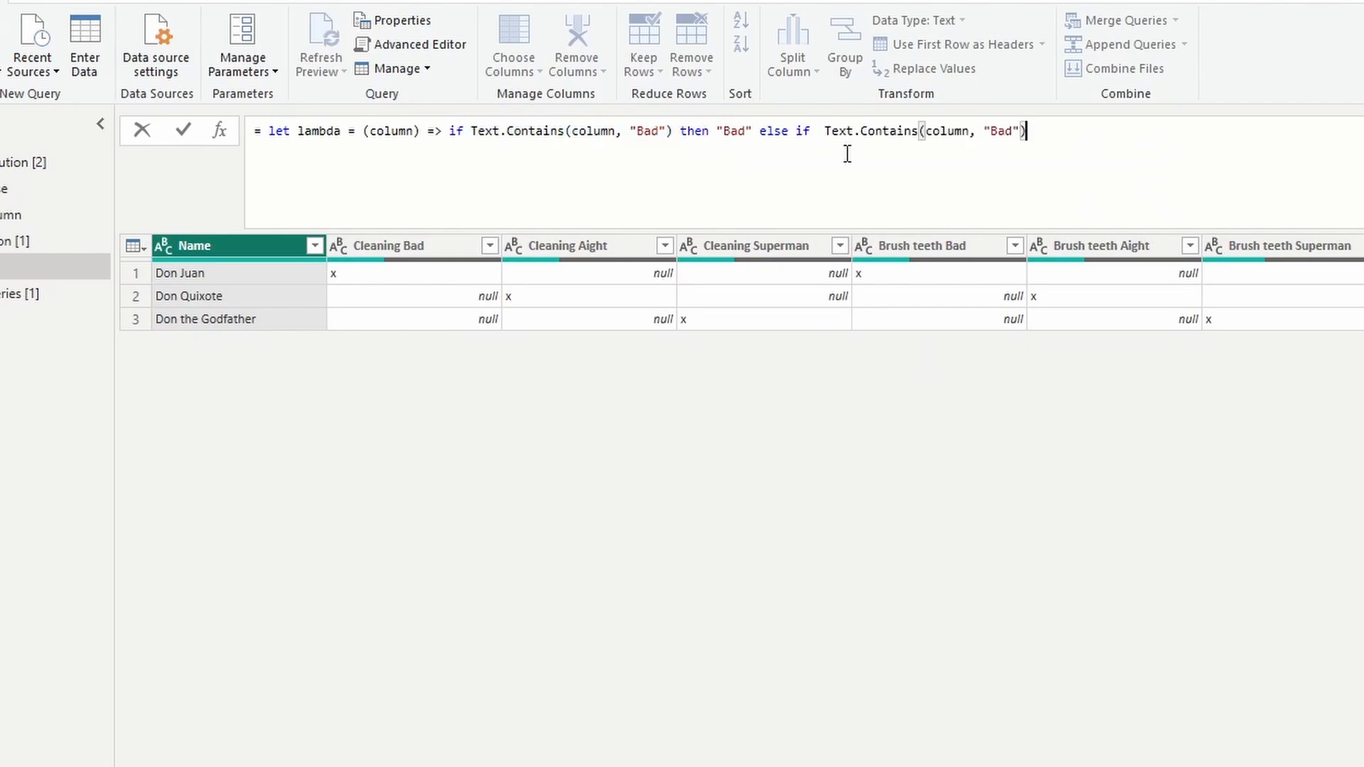
double_click(1002, 132)
type("Aight")
key("End")
type("then \"Aight\" ")
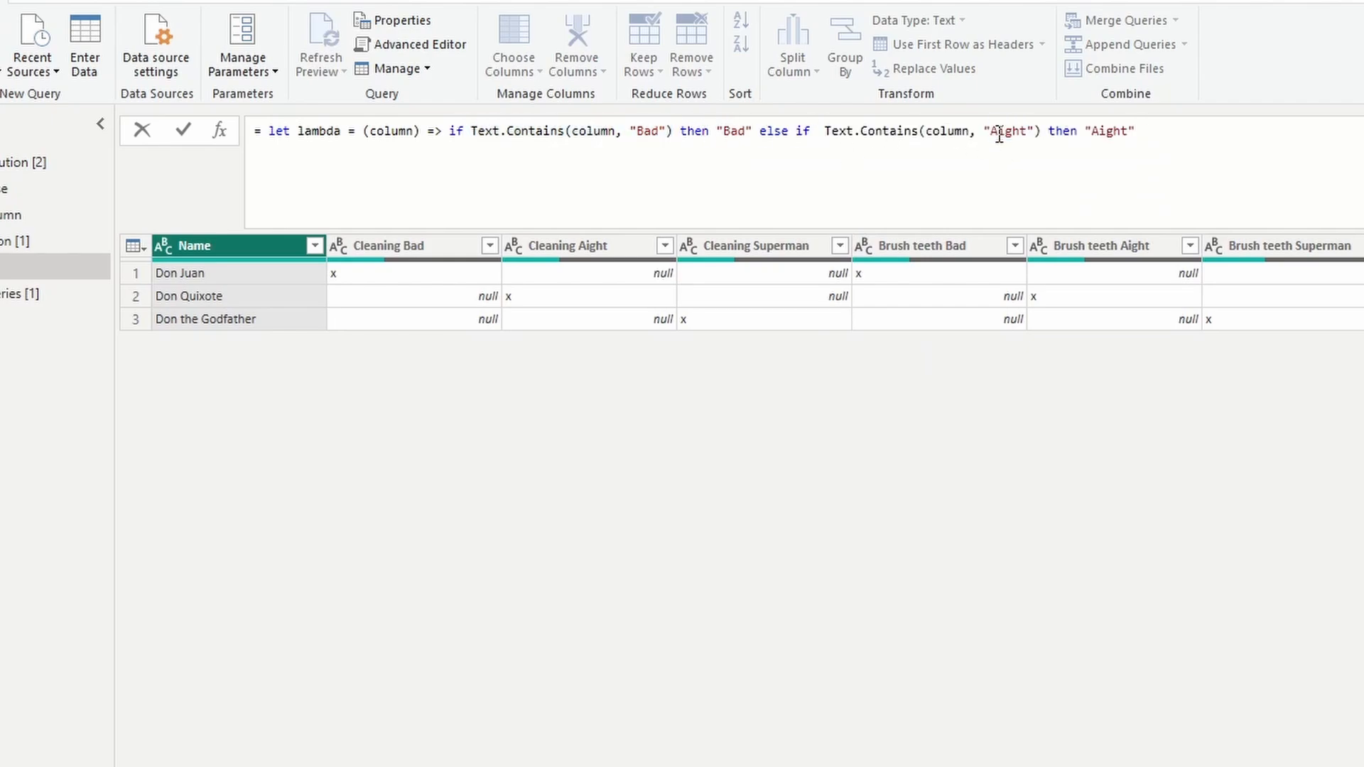
type("else \"Superman\"")
left_click_drag(1178, 132, 1286, 135)
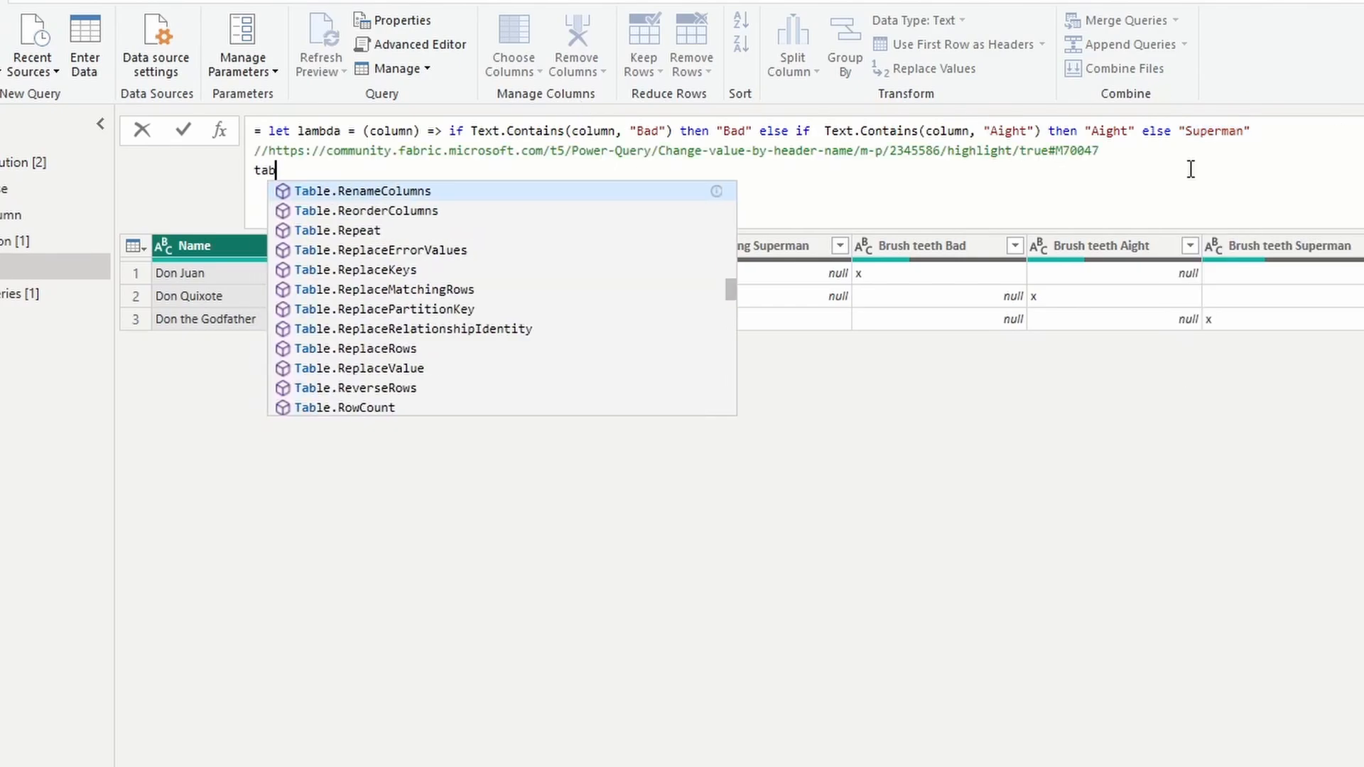
Start a Table.TransformColumns call below a comment holding the forum post's URL, and end the lambda line with in.
type("le.TransformColumns(")
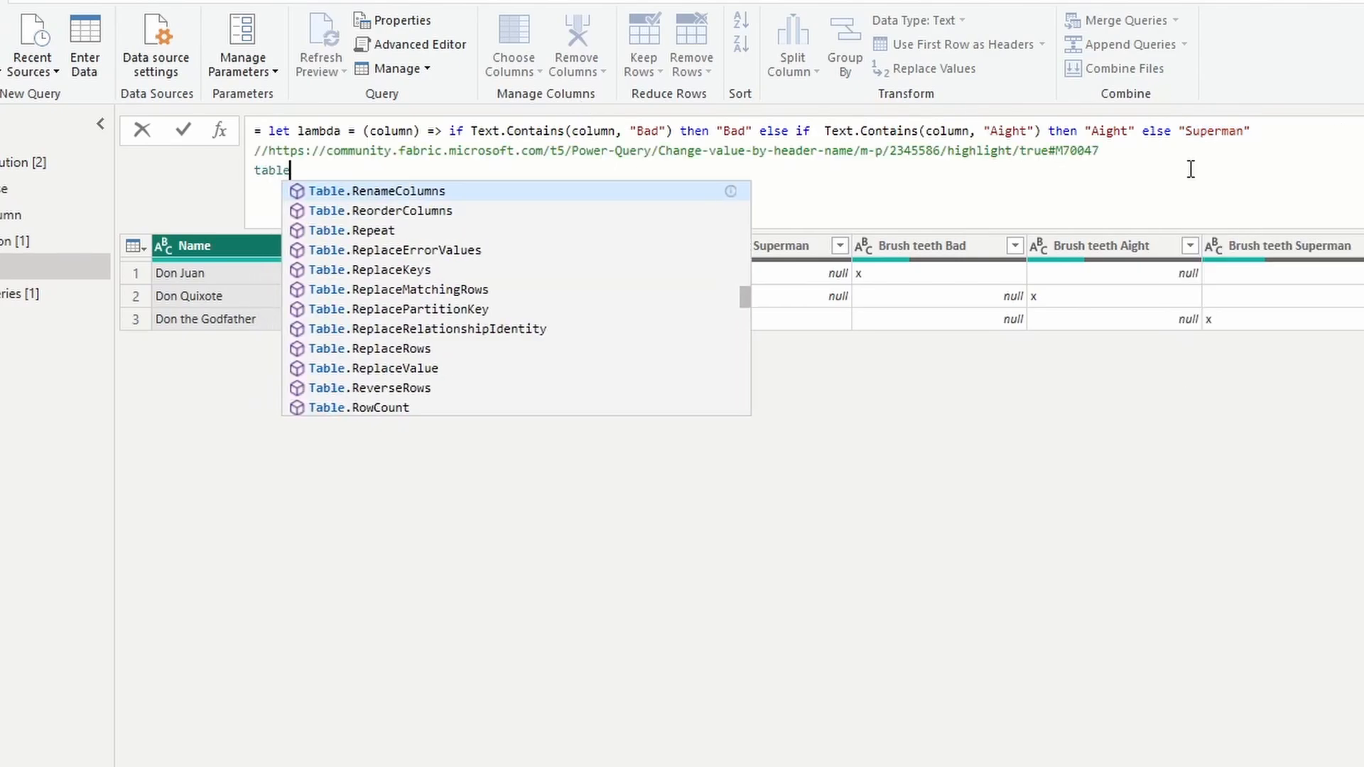
key("shift+Return")
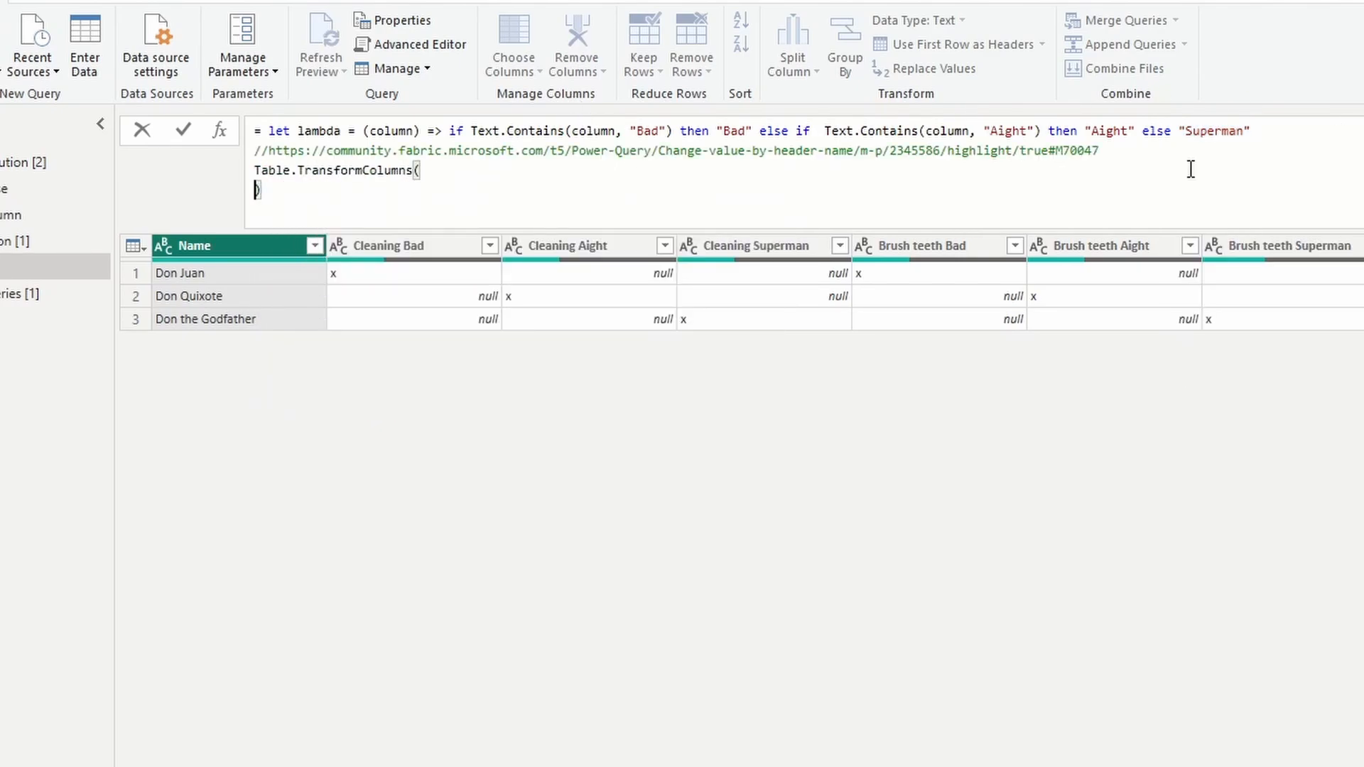
key("BackSpace")
left_click(1291, 130)
type("in")
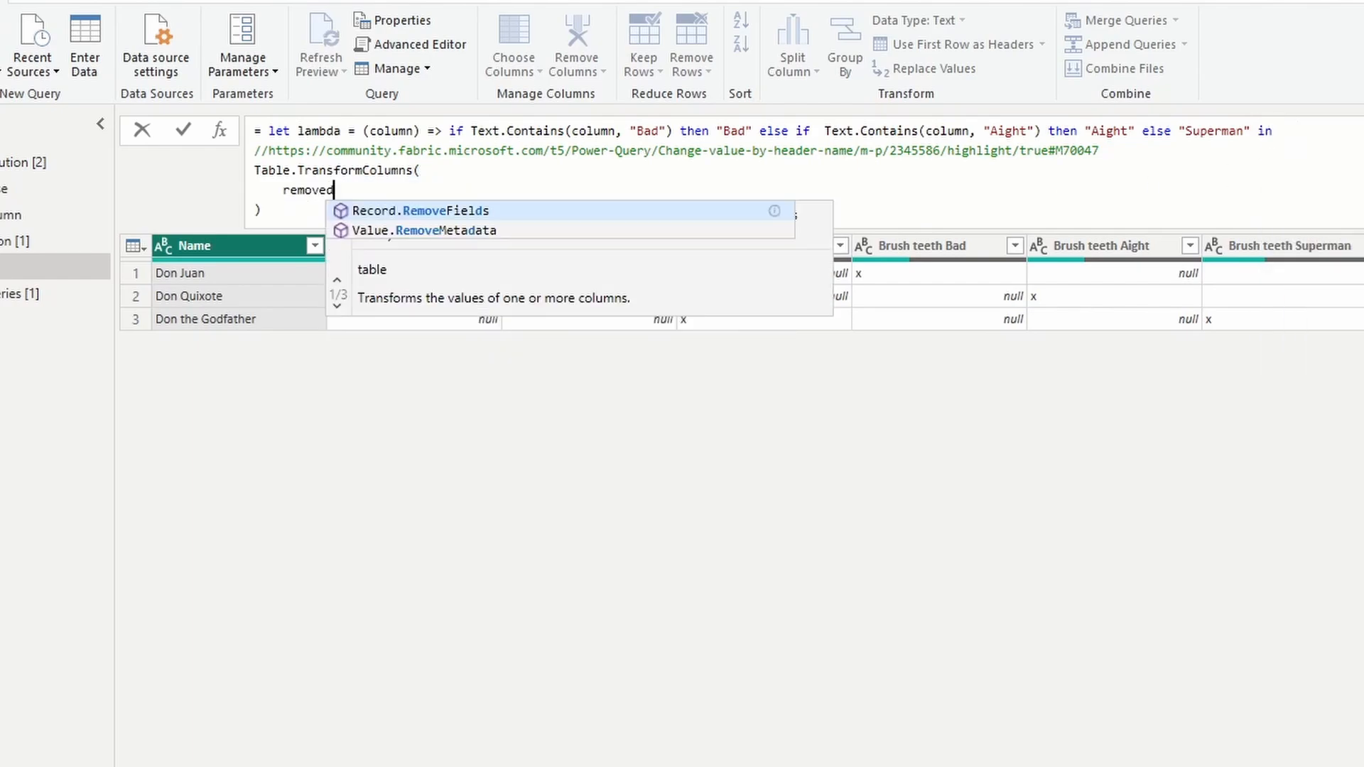
Enter #"Removed Top Rows" as the table argument of Table.TransformColumns and start a new line after it.
key("BackSpace")
key("BackSpace")
key("BackSpace")
key("BackSpace")
key("BackSpace")
key("BackSpace")
key("BackSpace")
type("#\"Removed T")
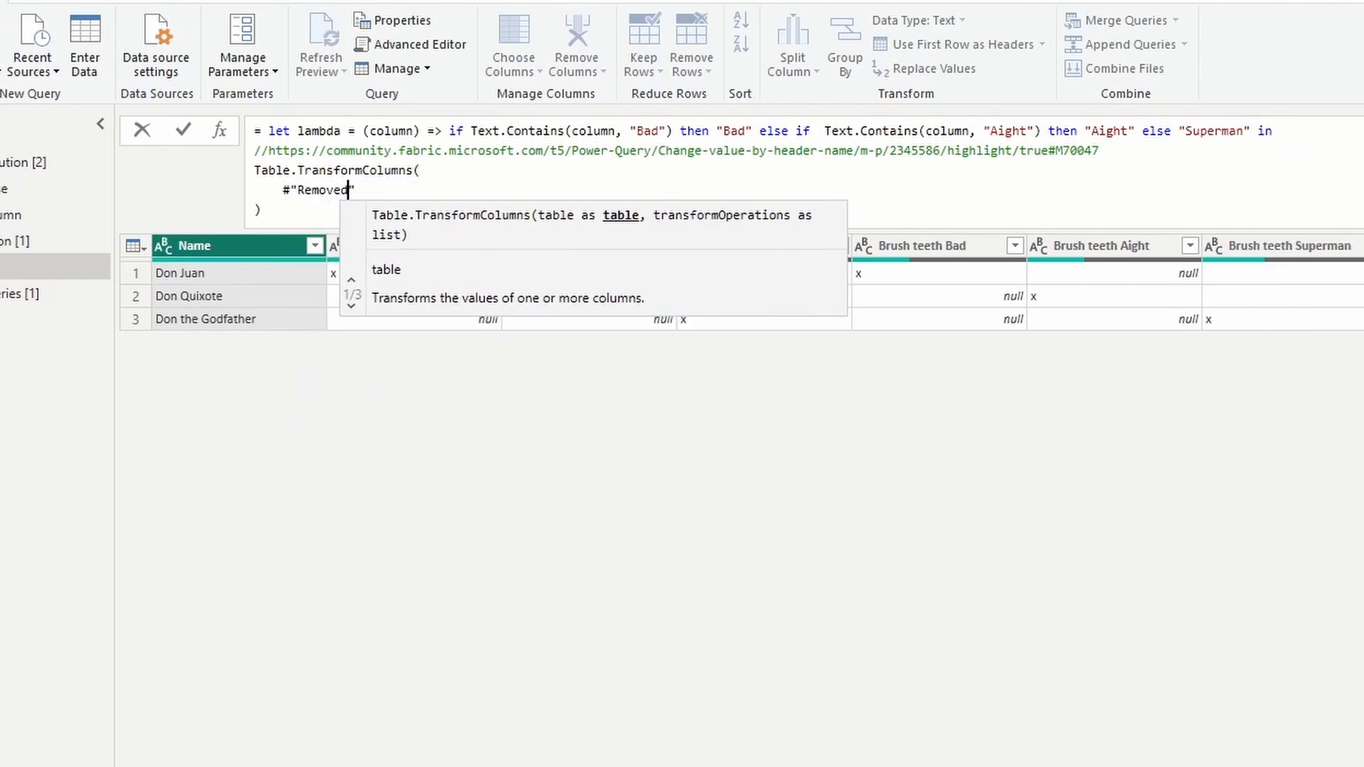
type("op Rows\",")
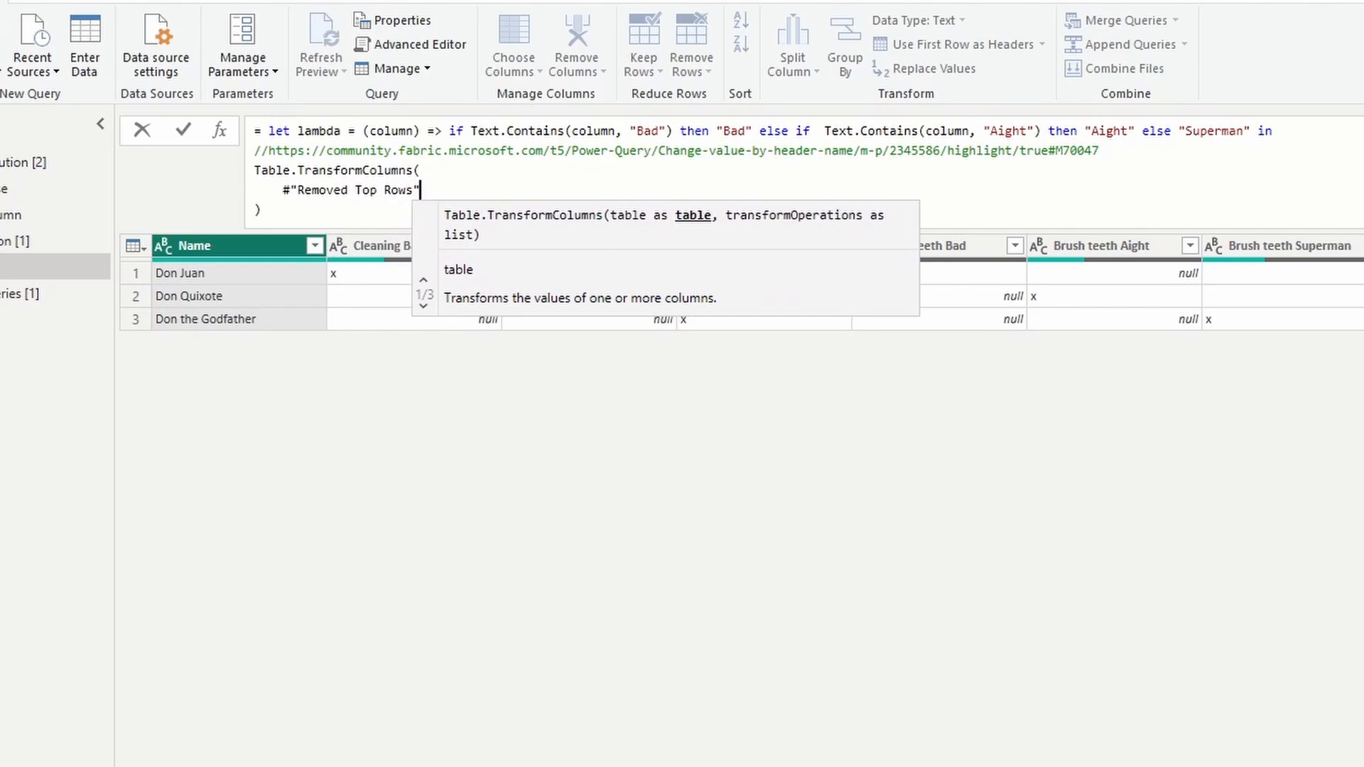
key("Return")
Add List.Transform over #"Transform many" as the transformOperations argument, with a (columnName) => function that returns a list in braces.
mouse_move(362, 155)
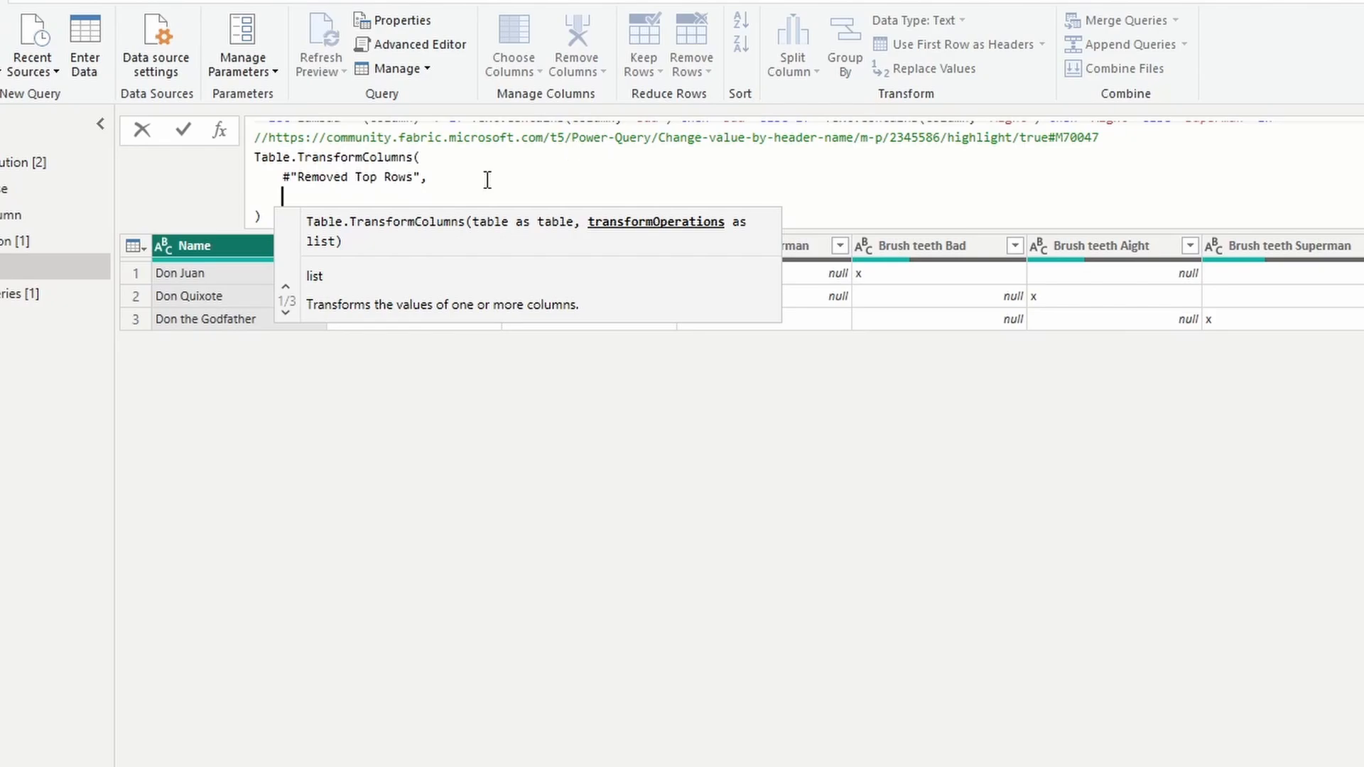
type("List.Transform(")
key("Return")
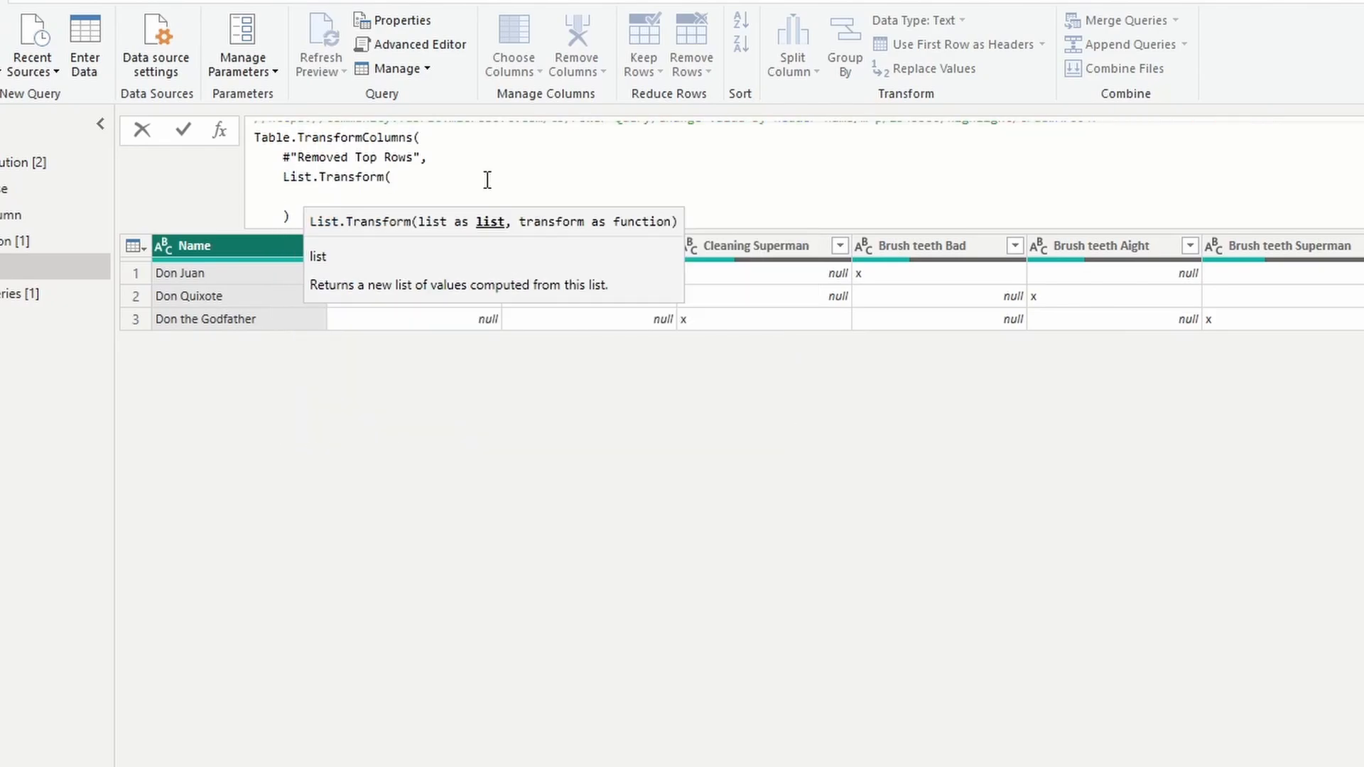
type("#\"Transform many\"")
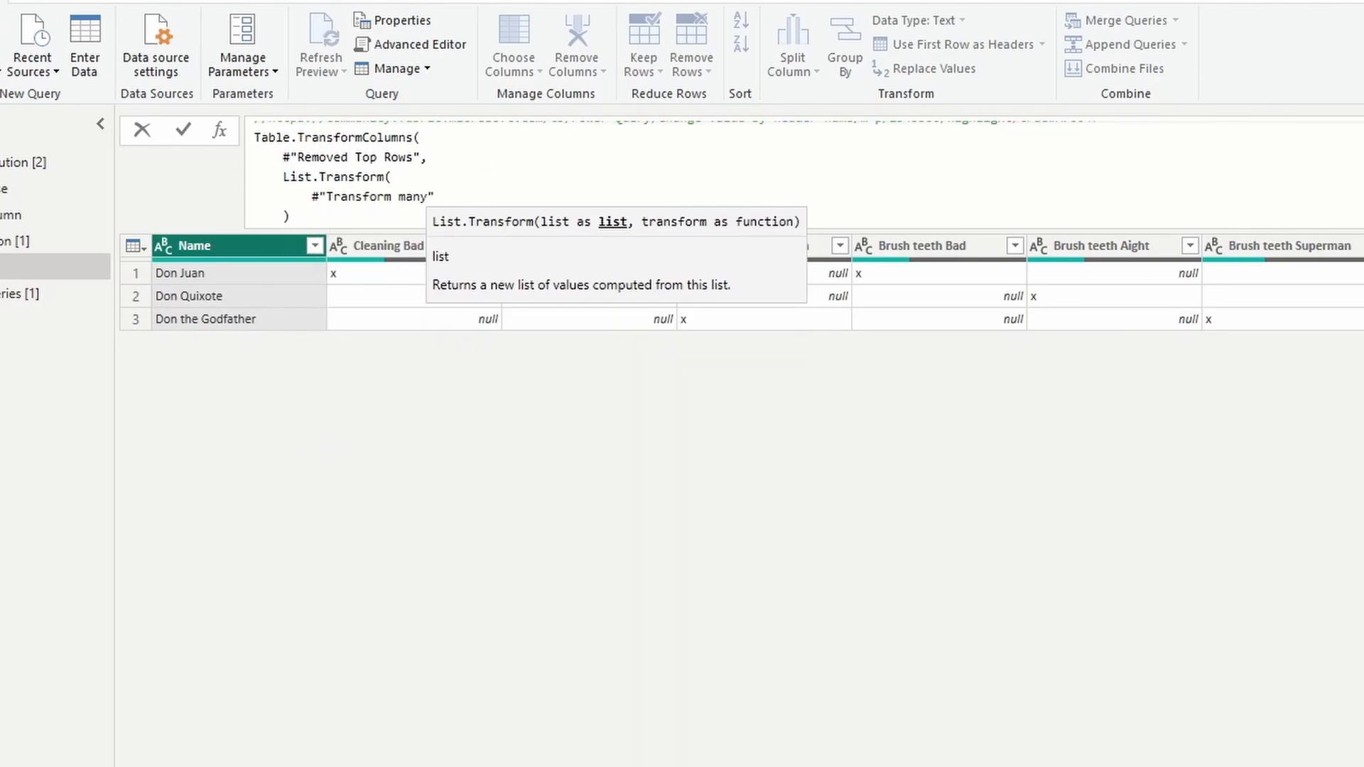
type(", (colum")
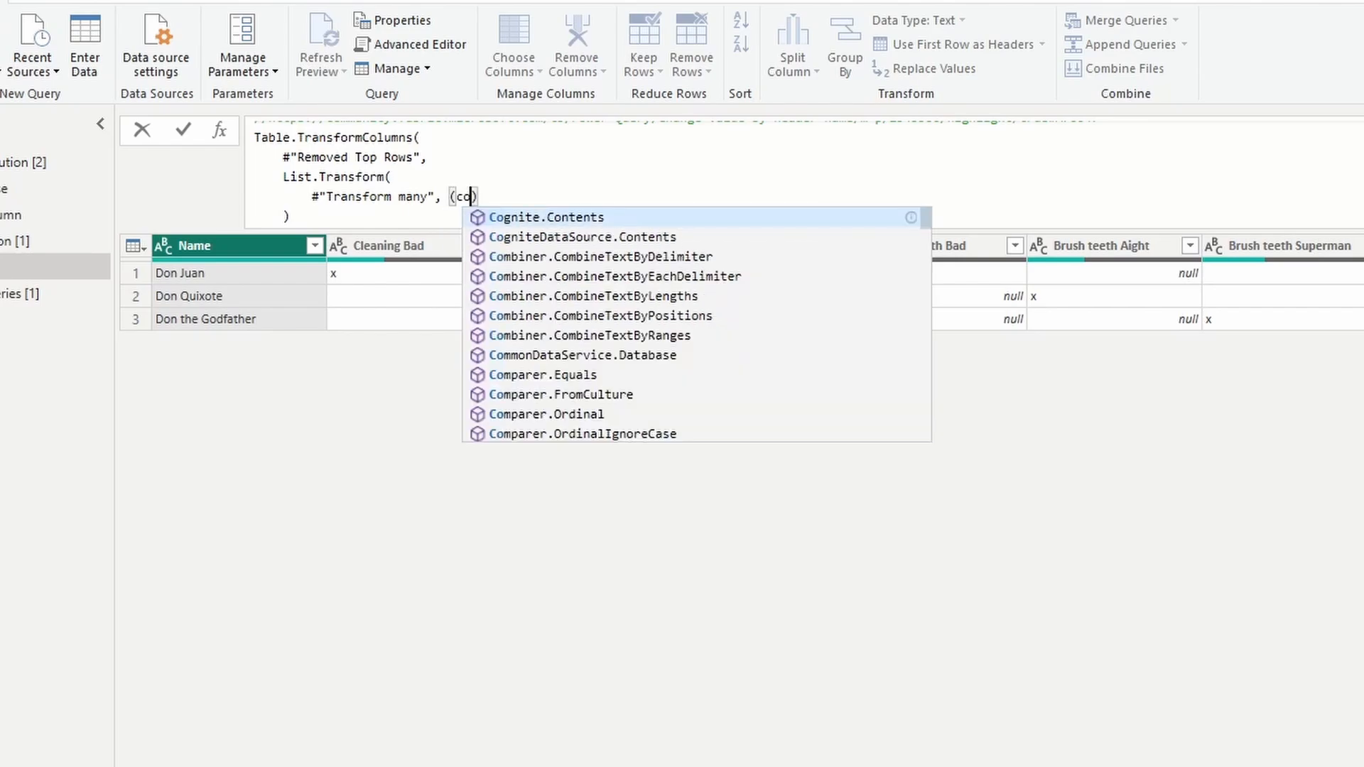
type("nName) => {")
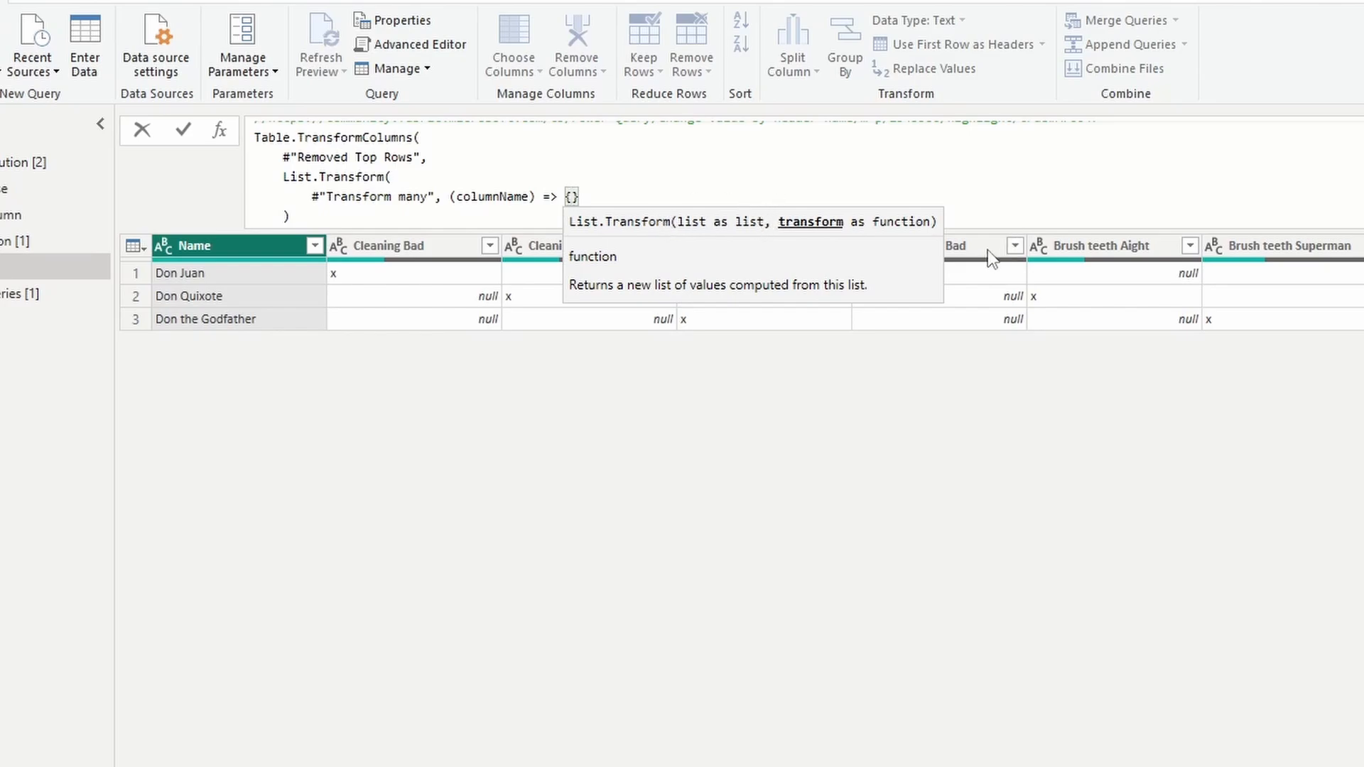
Fill the returned list with columnName and the transformation each if _ = "x" then lambda(columnName).
type("cok")
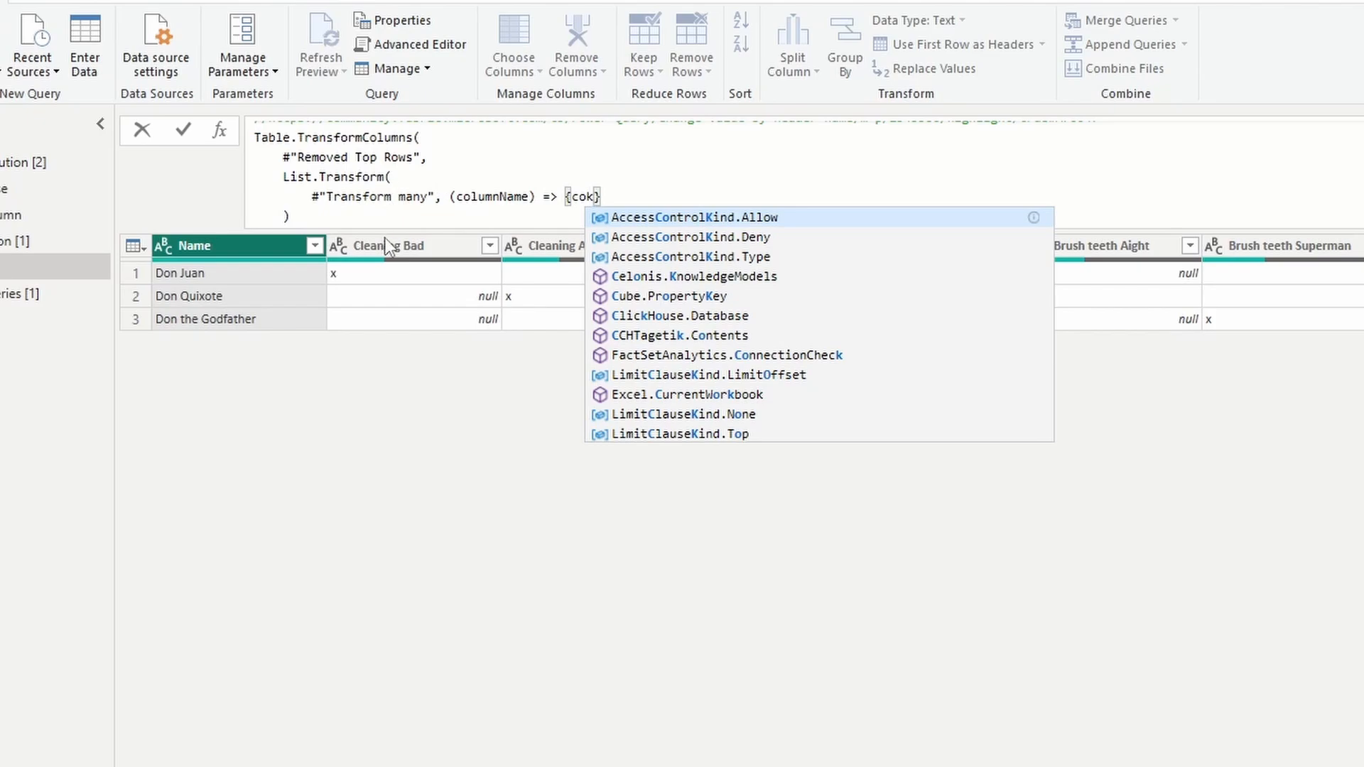
key("BackSpace")
type("lu")
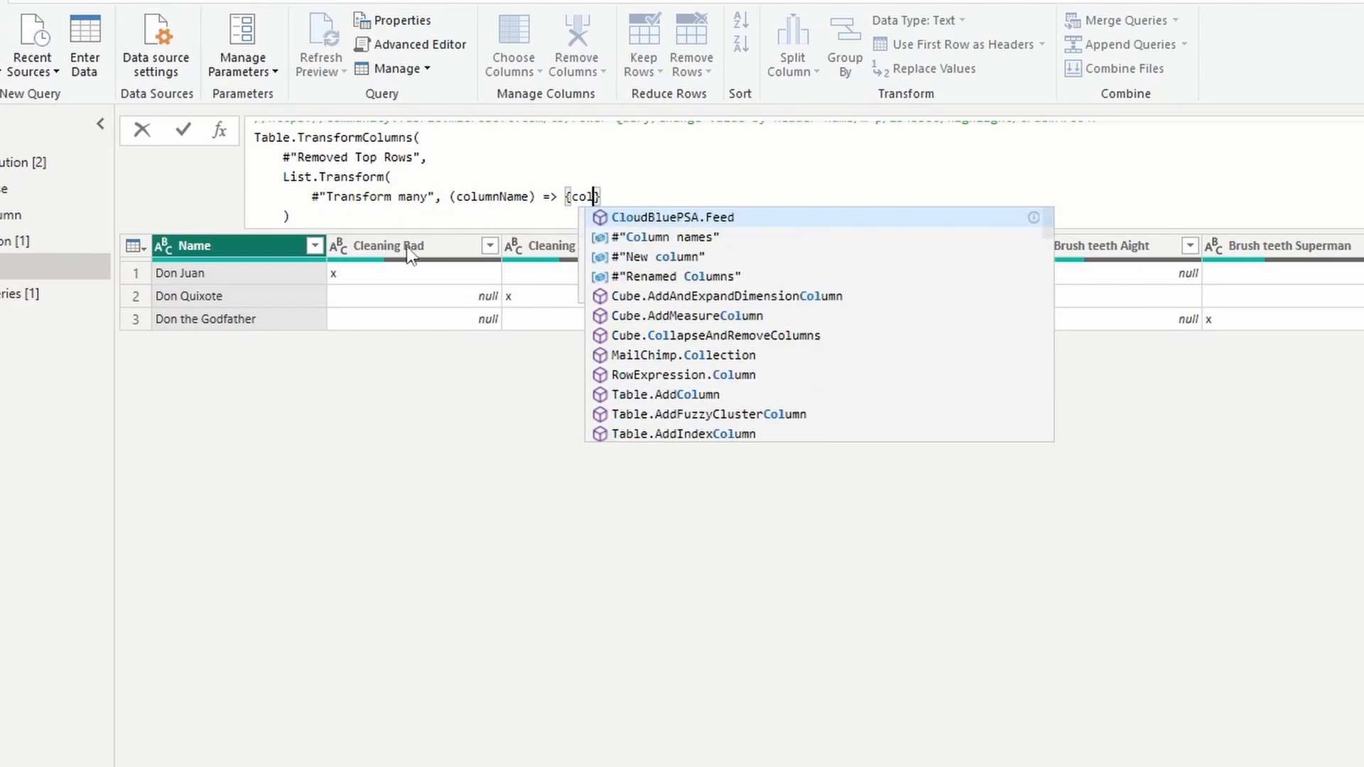
type("mnName, e")
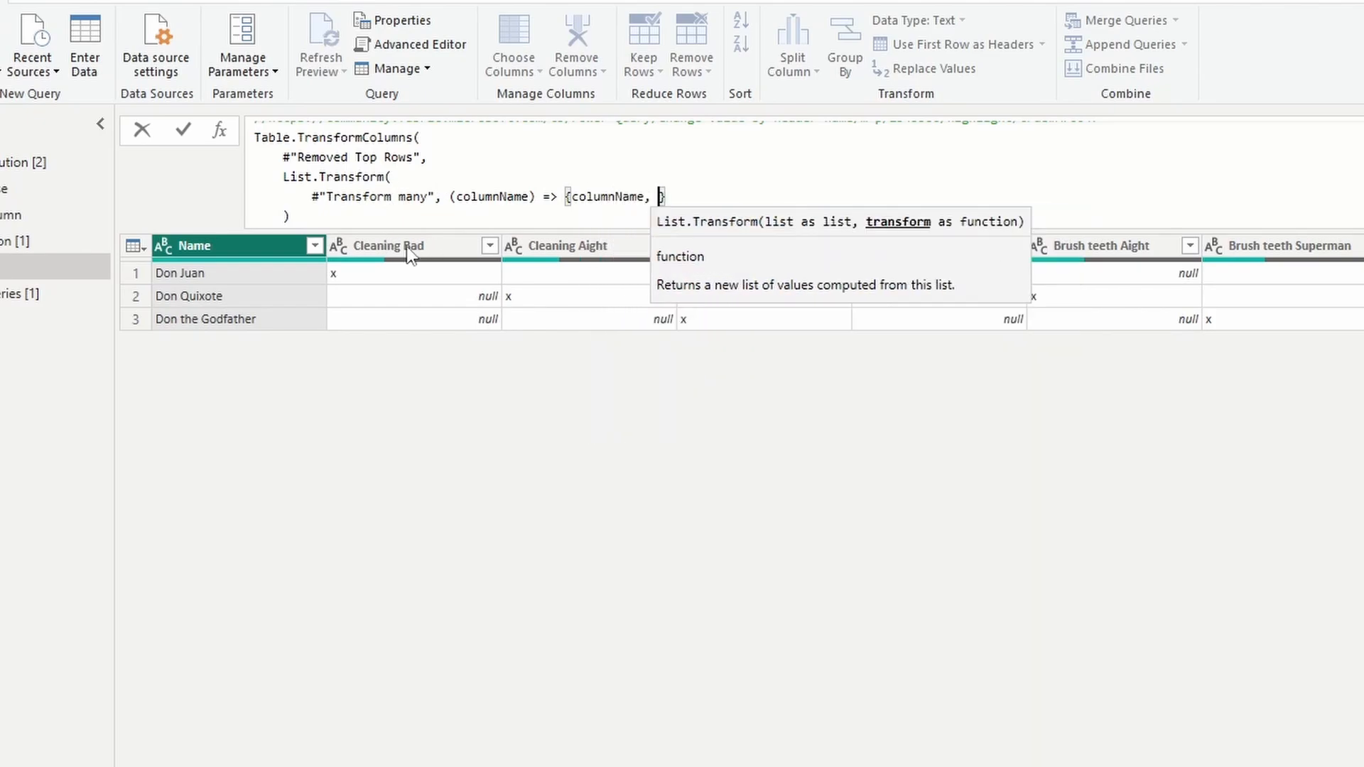
type("ach if  ")
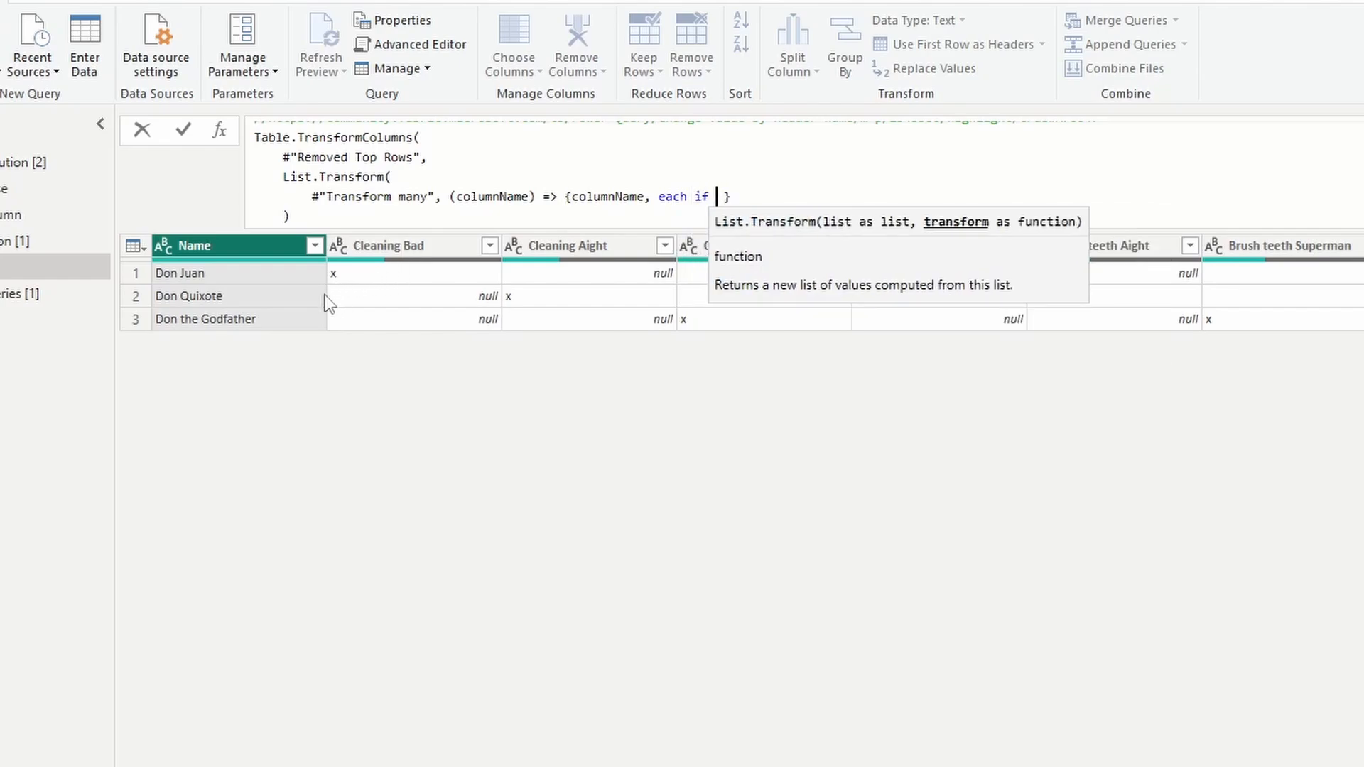
type("_ = \"x\"")
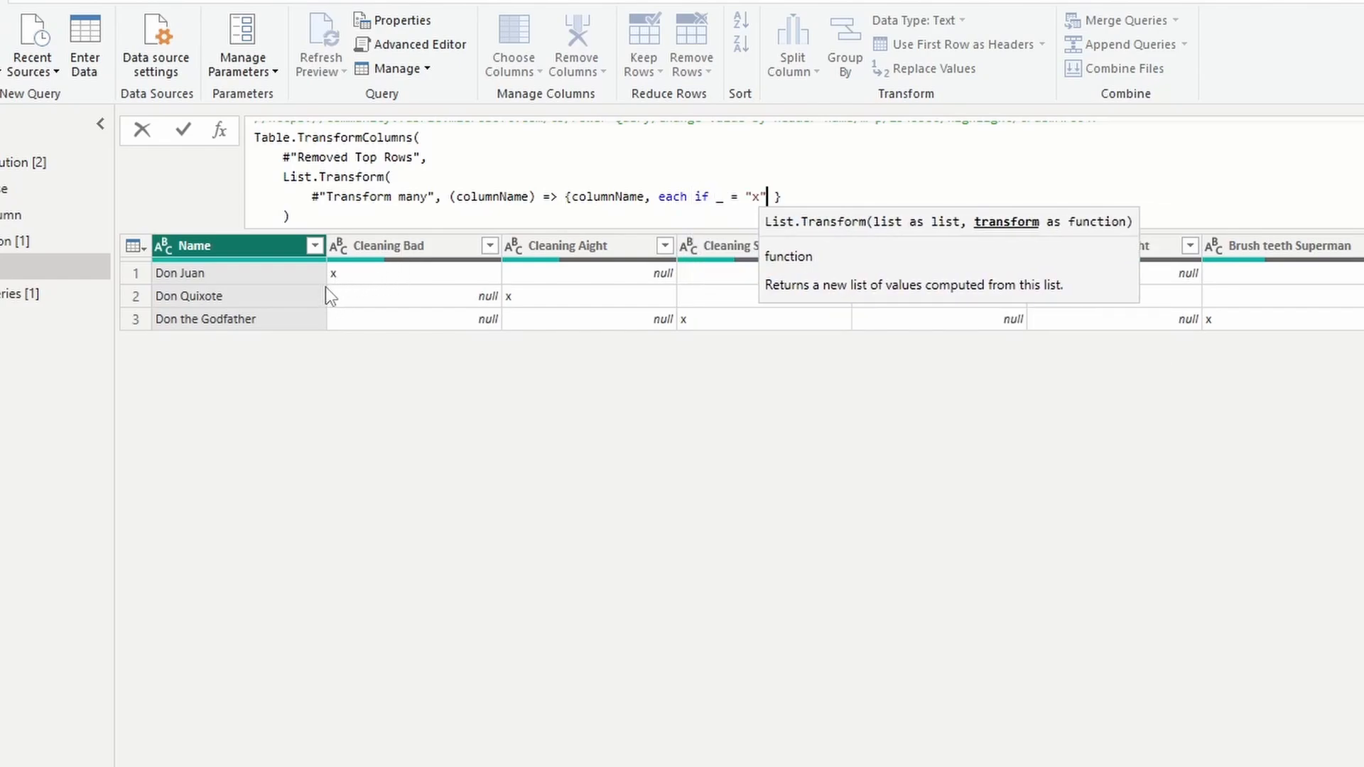
key("ctrl+v")
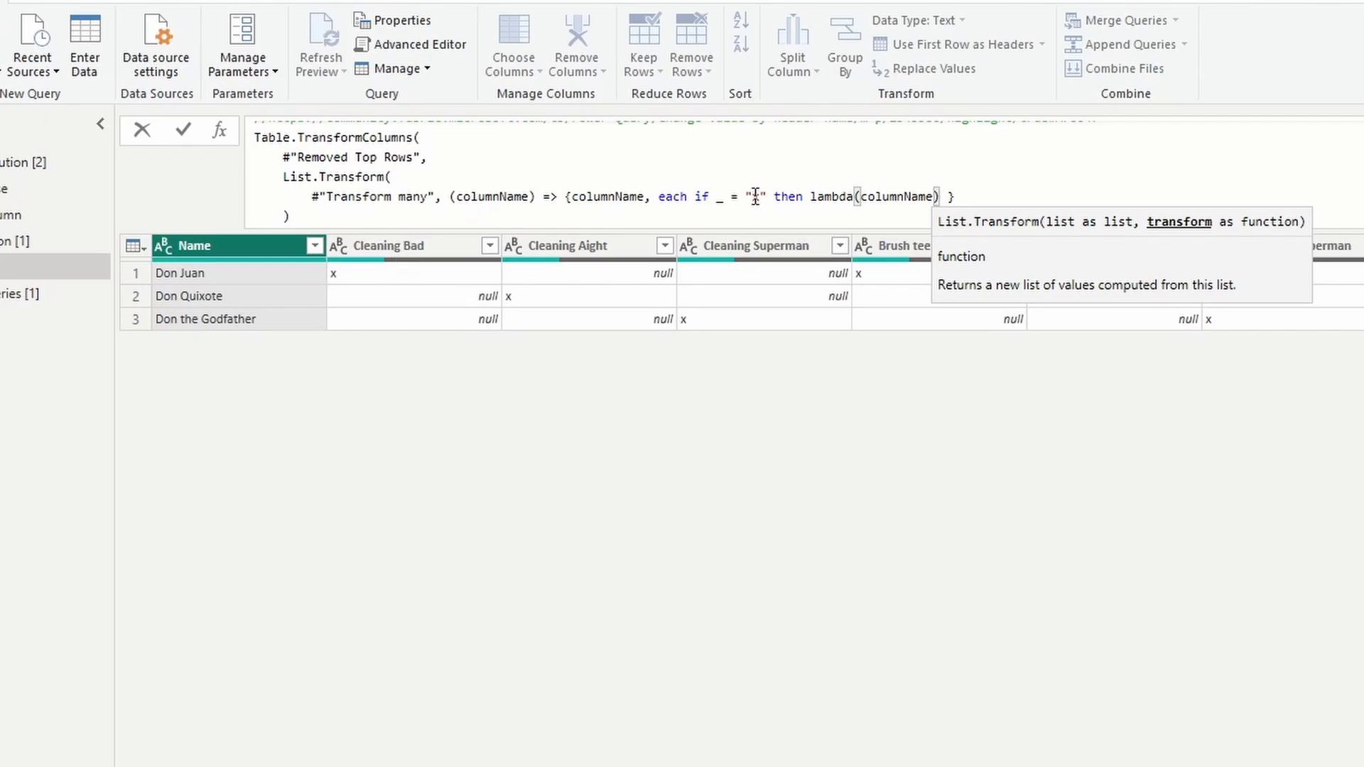
Complete the transformation with else _, add type text plus a syntax comment (column name, transformation, optional type), and commit the formula.
scroll(446, 163, "up", 2)
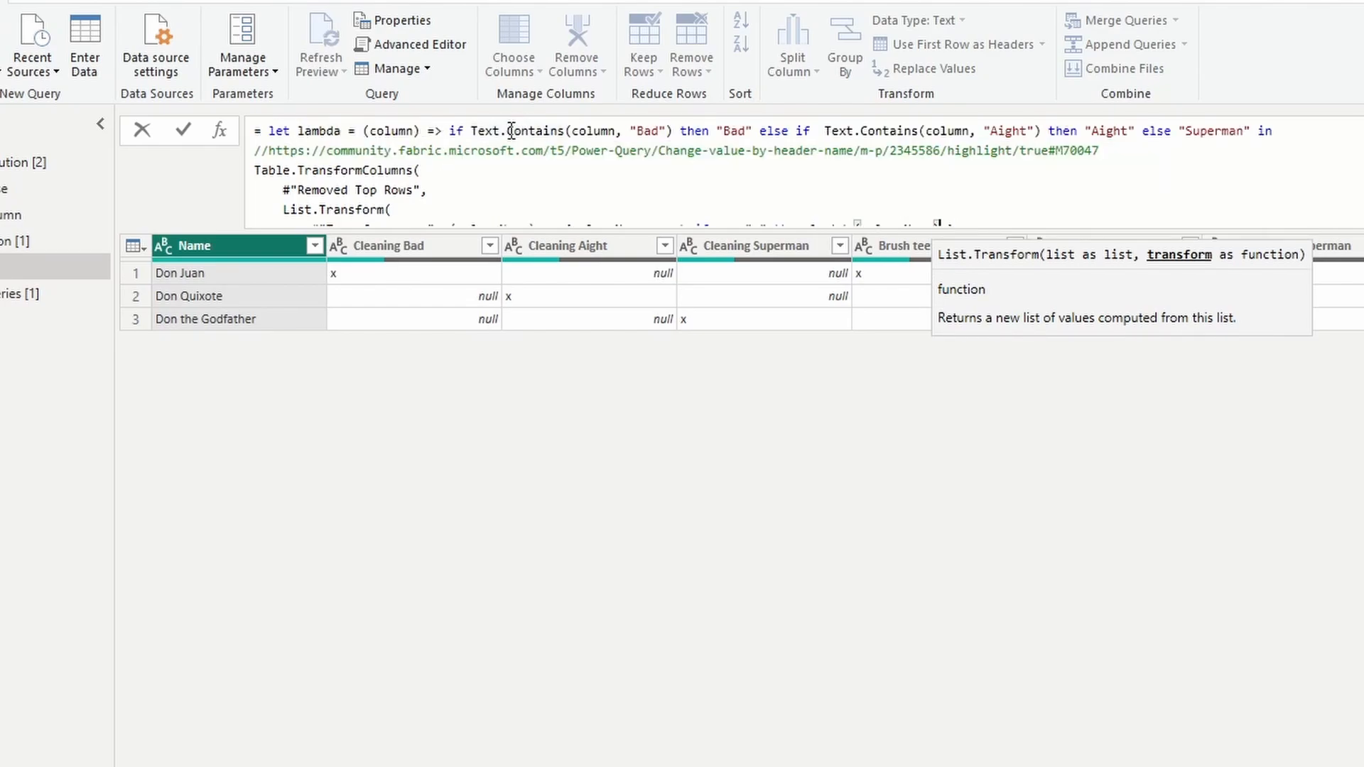
scroll(507, 131, "down", 2)
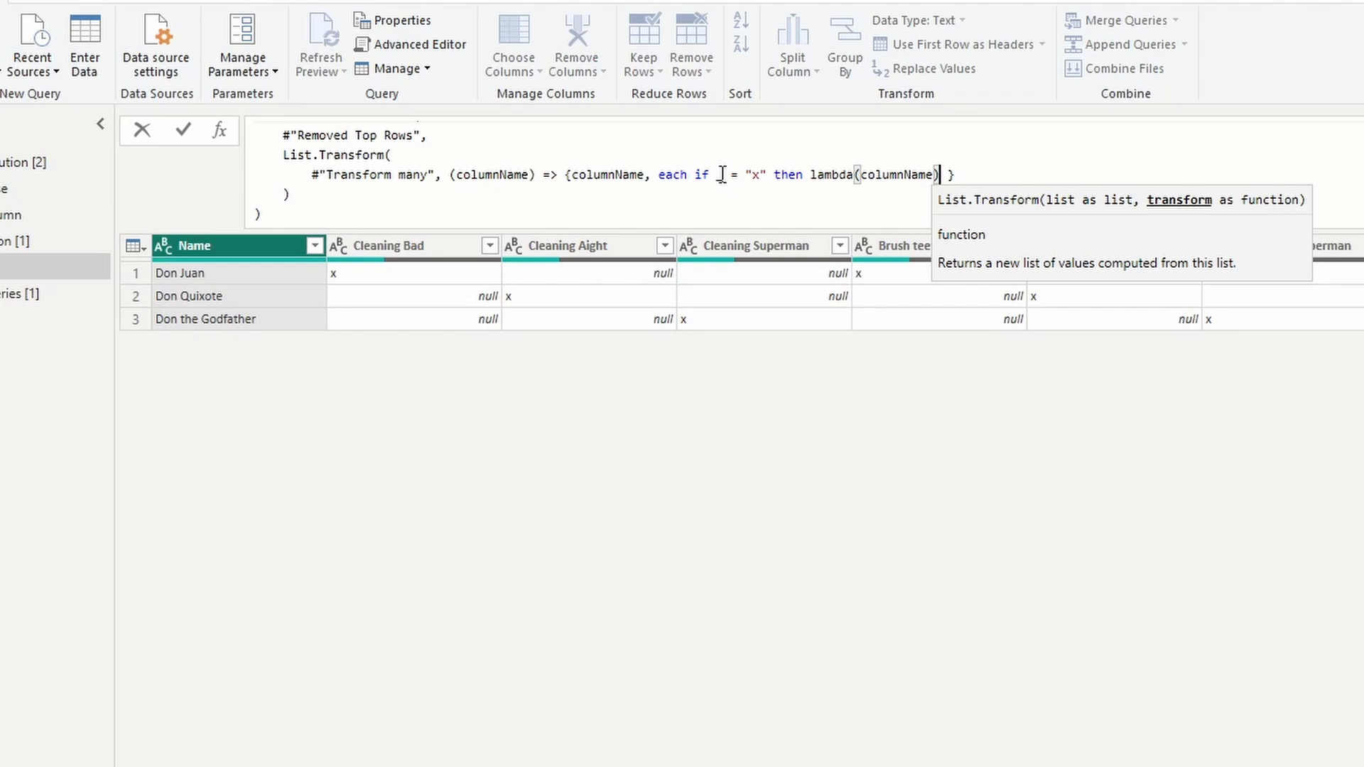
left_click_drag(717, 174, 767, 175)
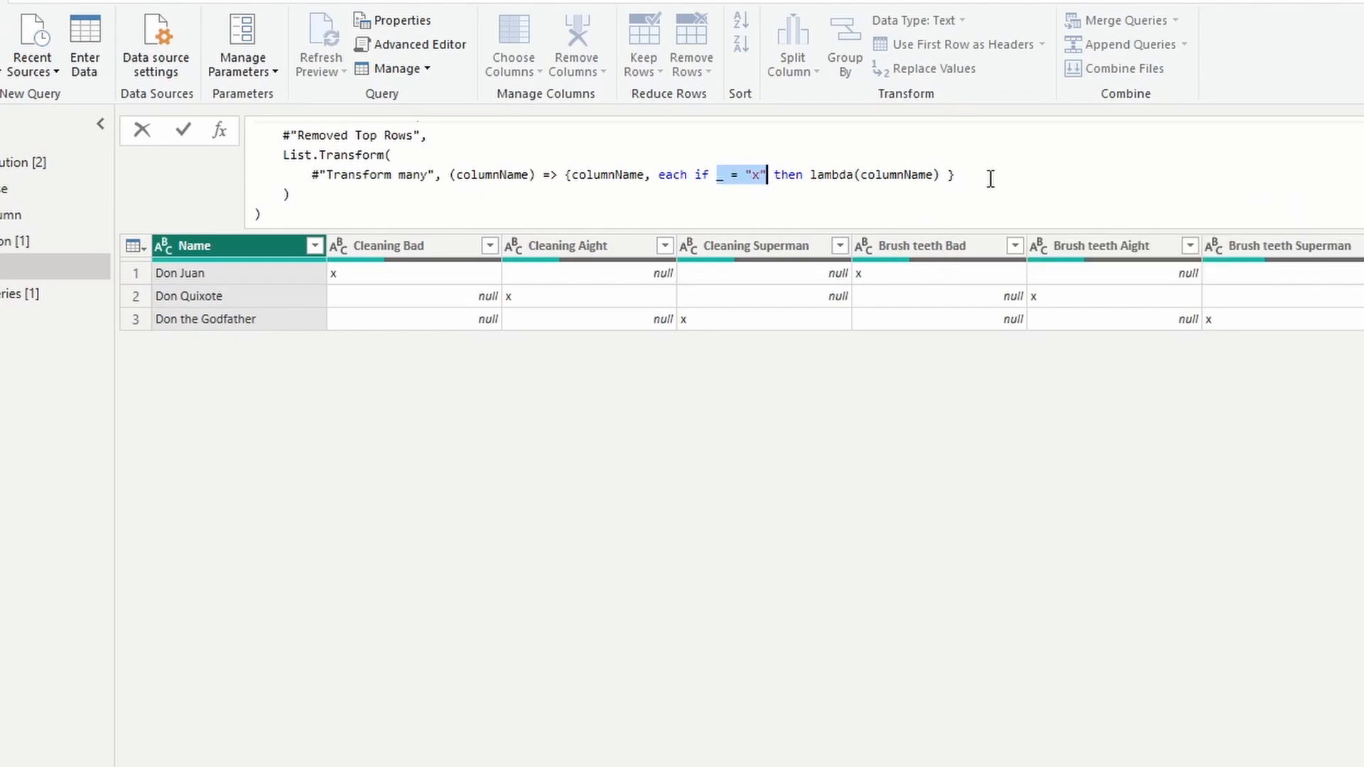
left_click(939, 175)
type("else :")
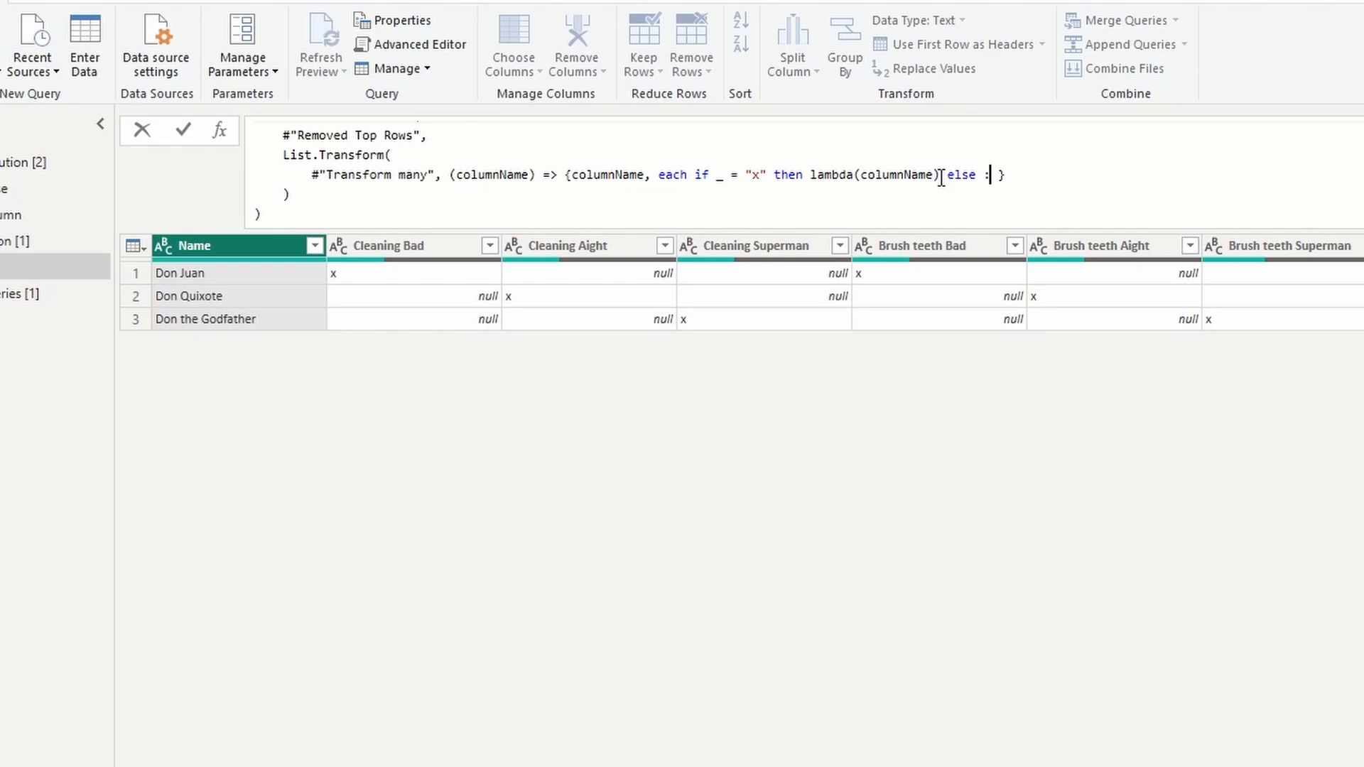
key("BackSpace")
type("_, ")
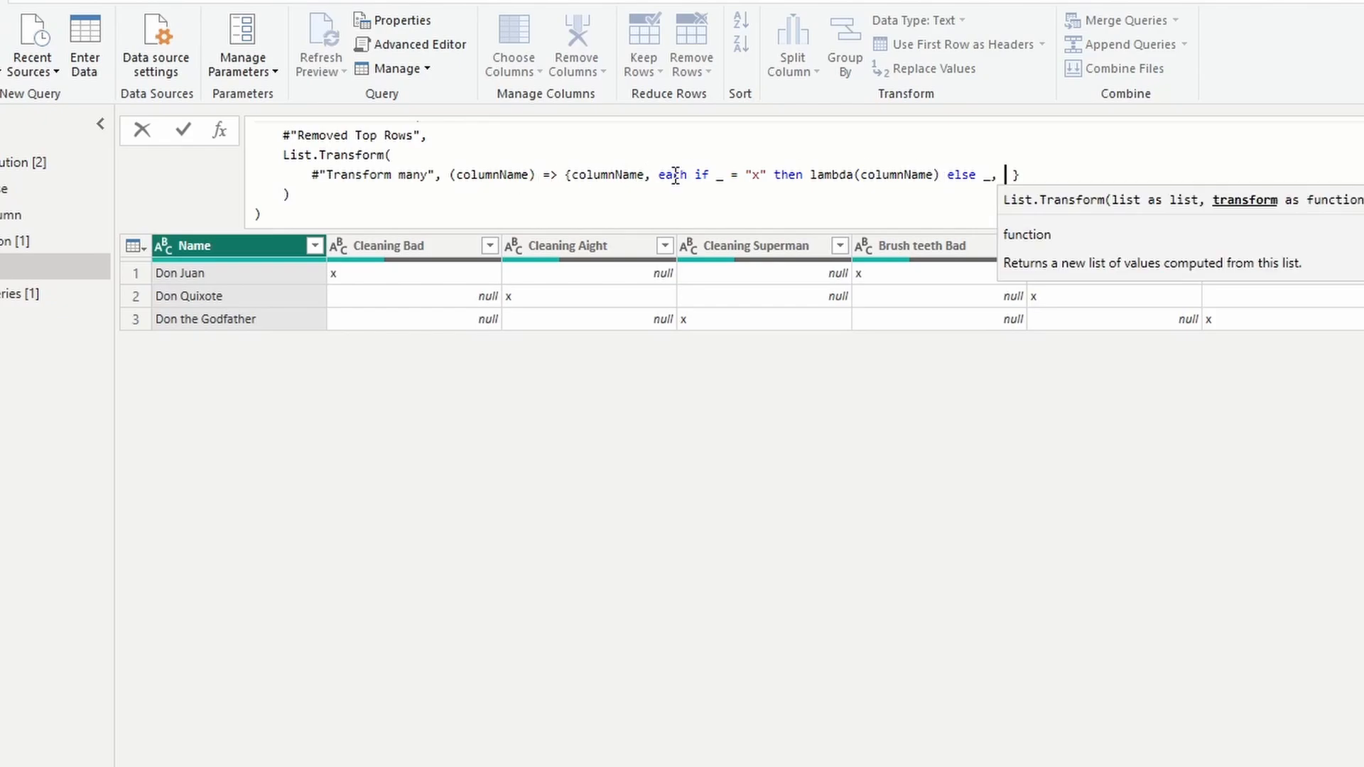
type("type text")
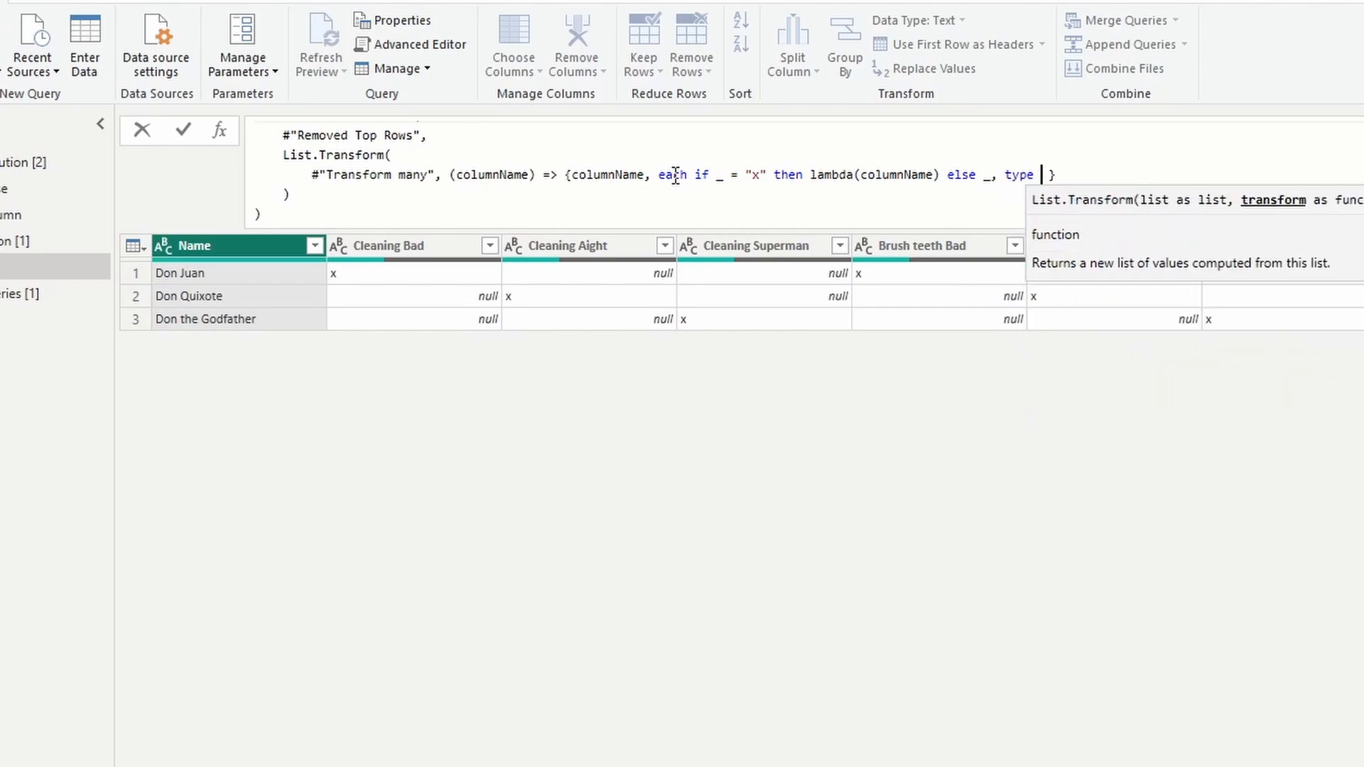
key("Return")
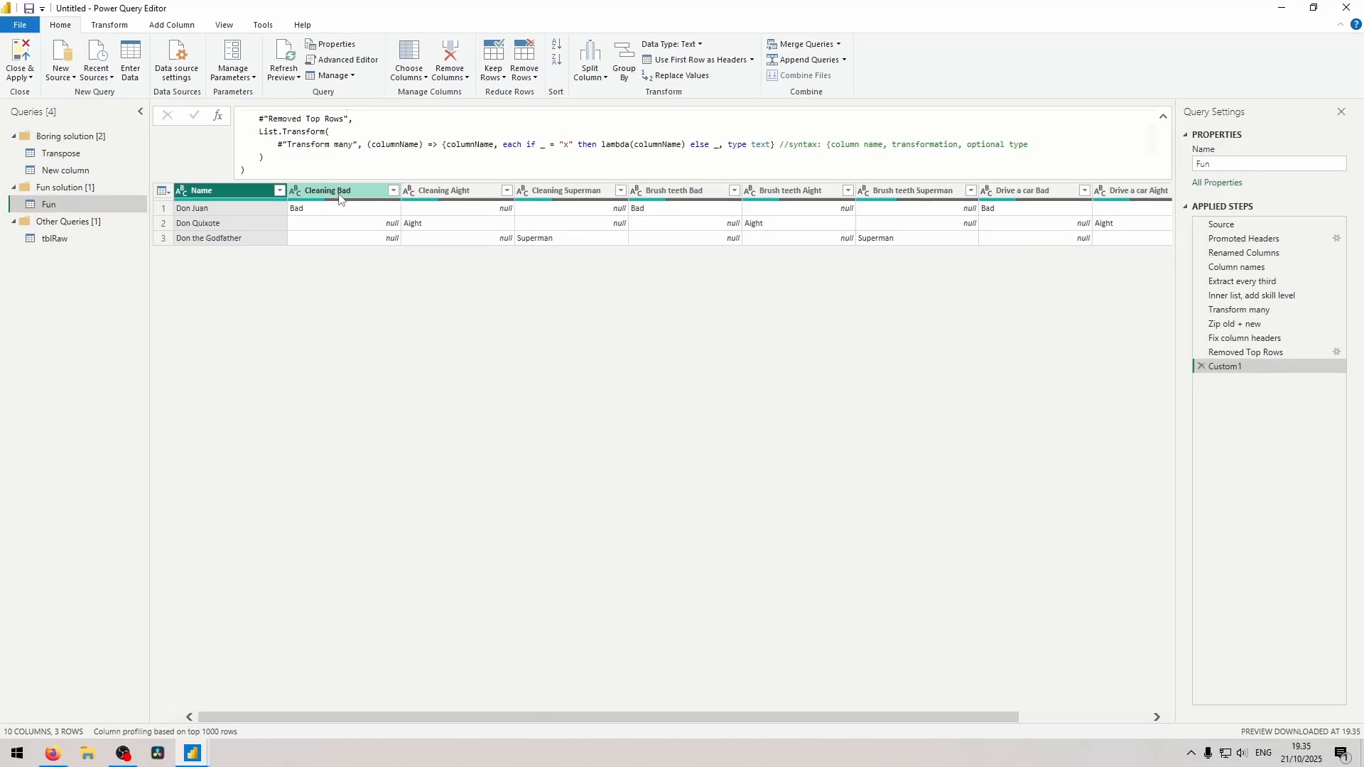
Unpivot all columns other than Name, naming the resulting attribute and value columns Task and Skill level.
right_click(228, 192)
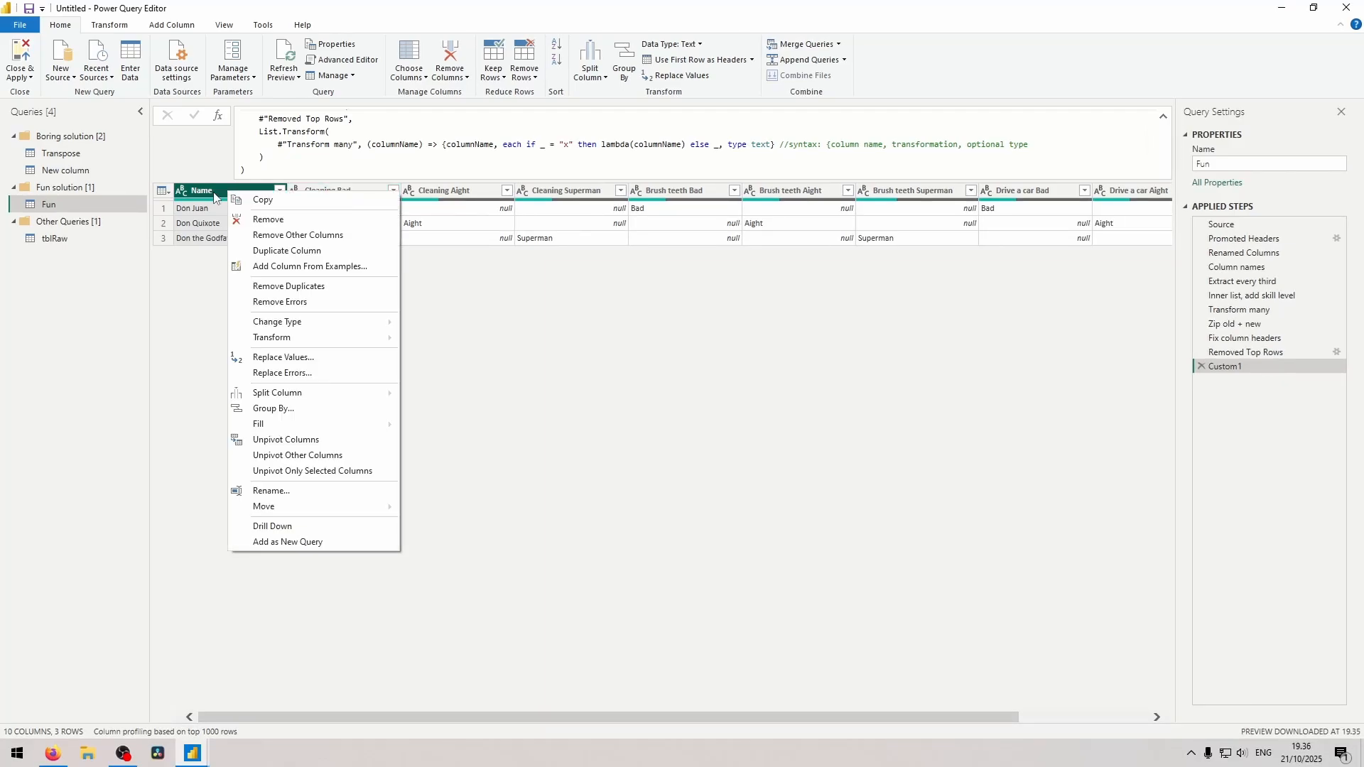
left_click(299, 456)
double_click(481, 116)
type("Task")
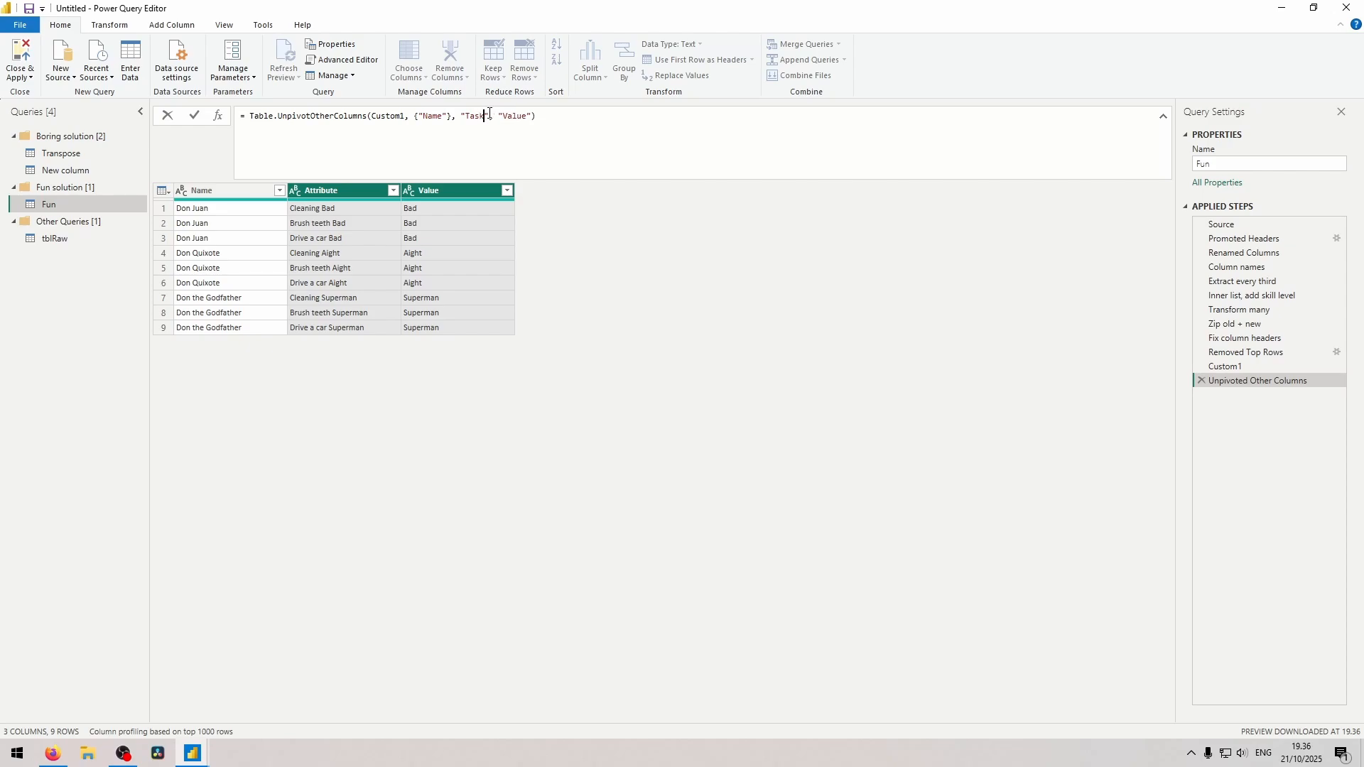
double_click(521, 116)
type("Skill level")
key("Return")
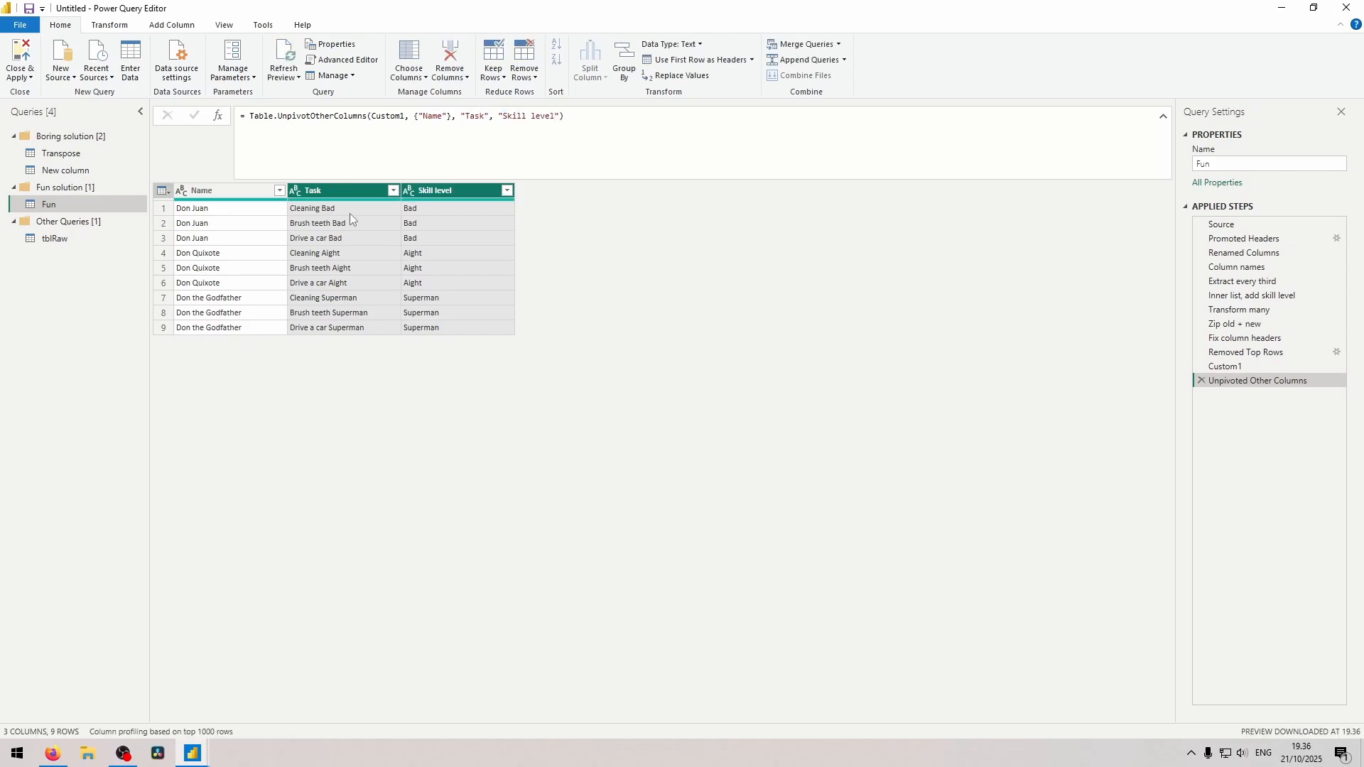
left_click(333, 207)
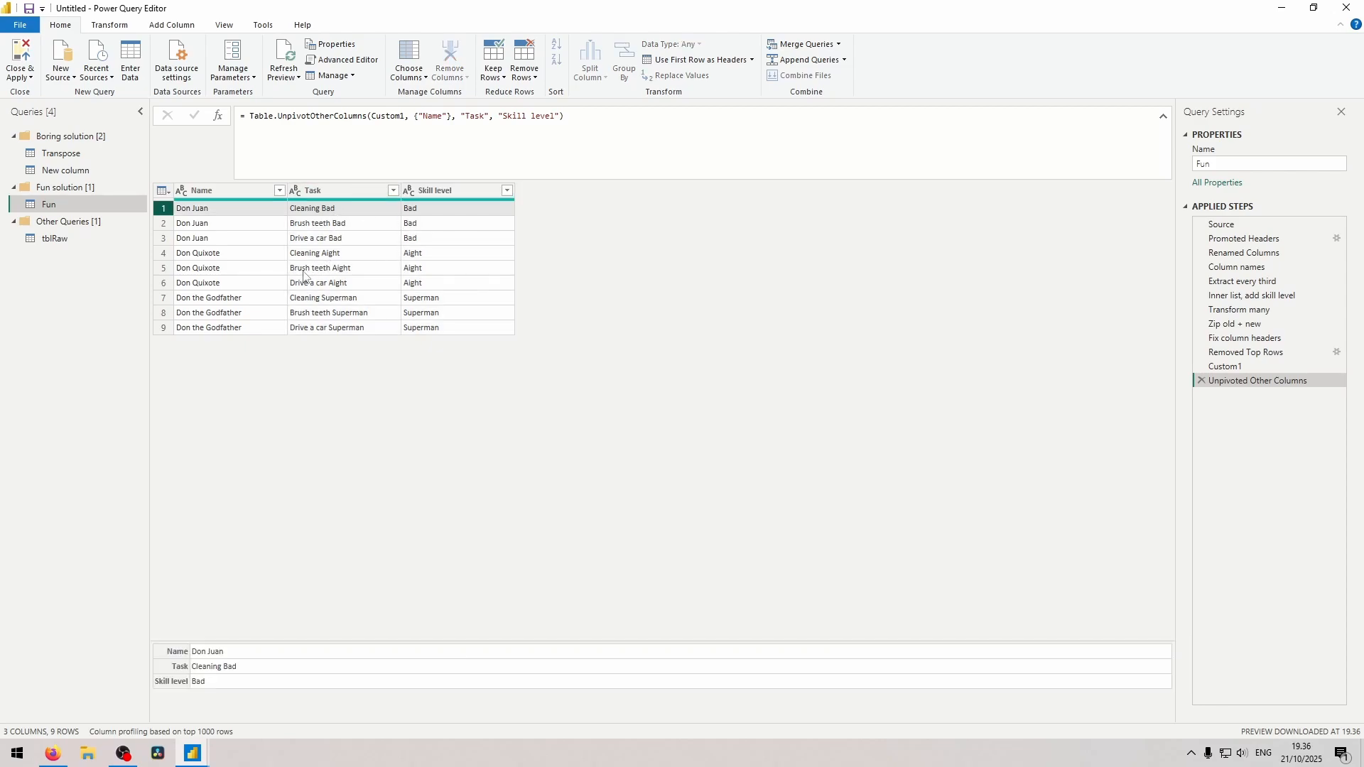
left_click(333, 191)
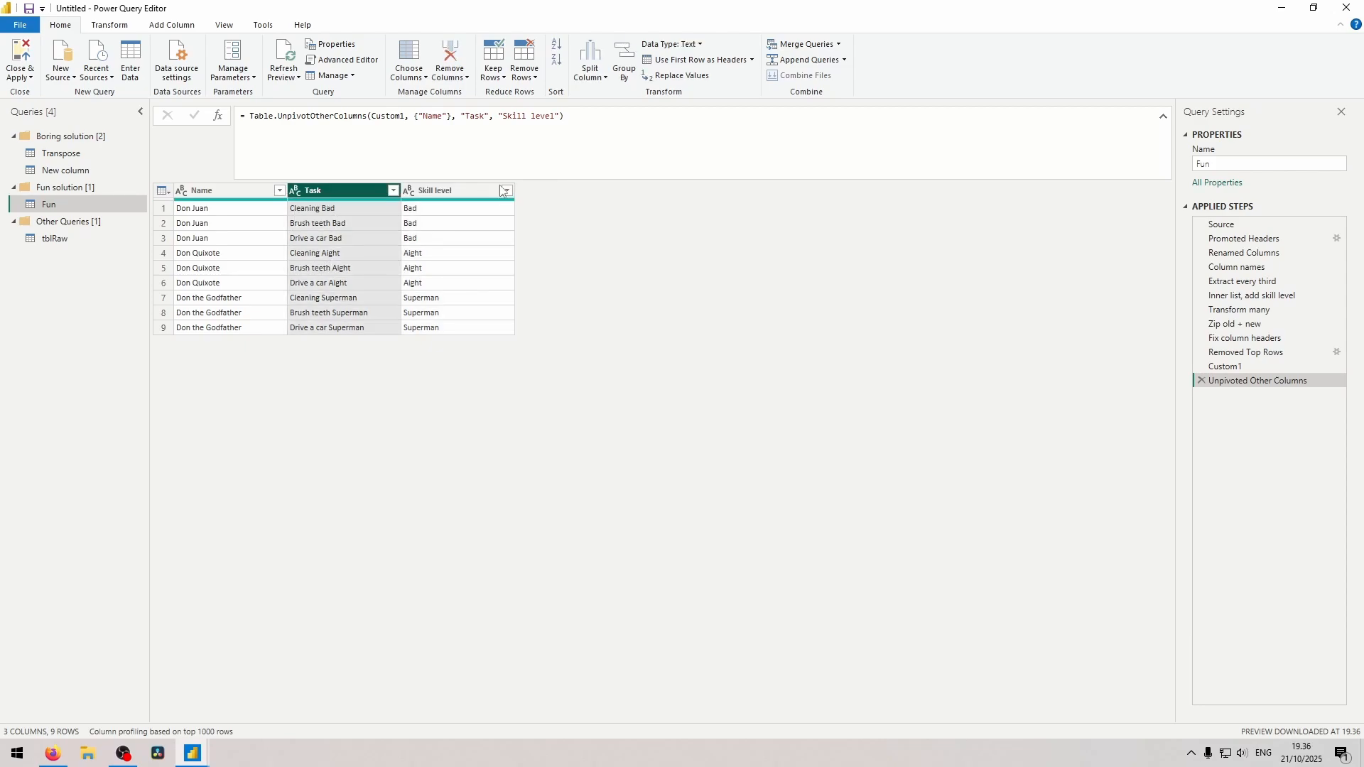
left_click(455, 192)
left_click(331, 222)
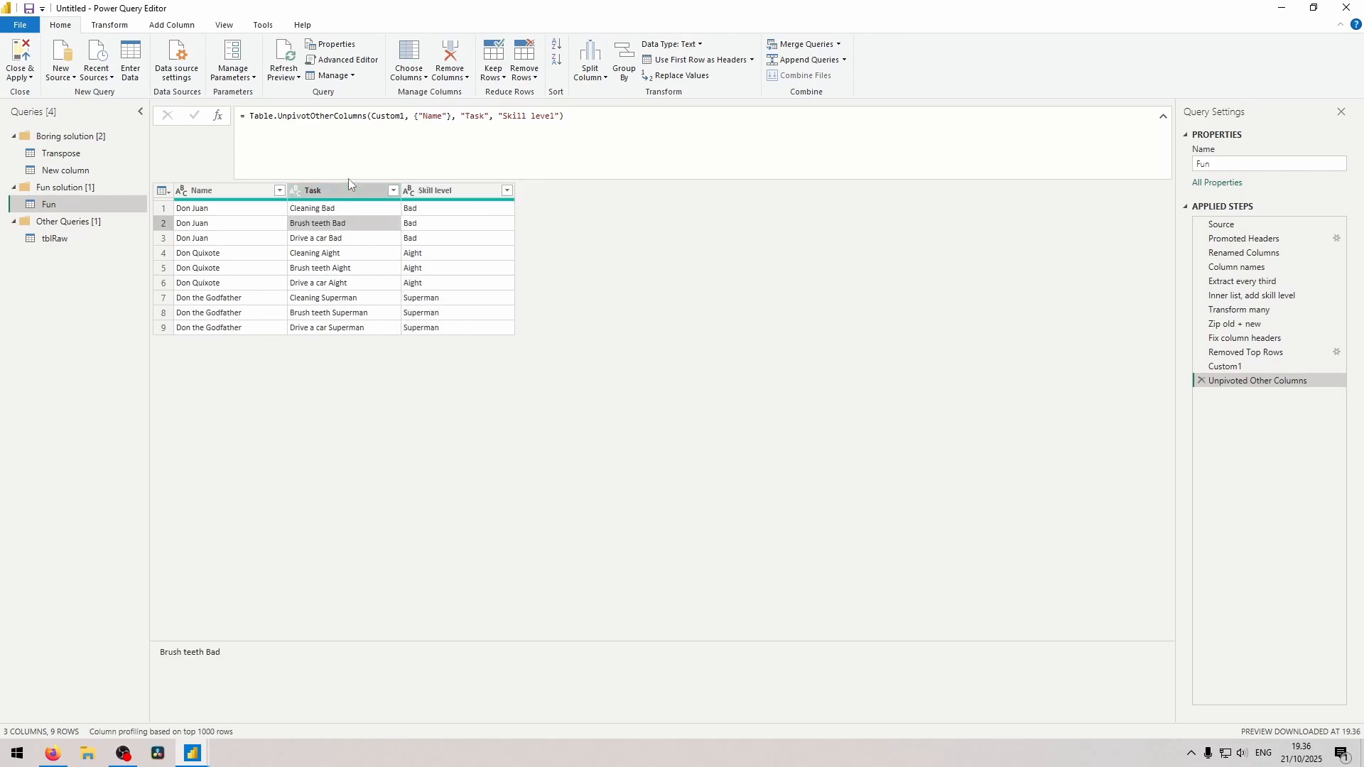
Add a Replace Values step on the Task column that replaces the placeholder 1 with 0.
left_click(326, 189)
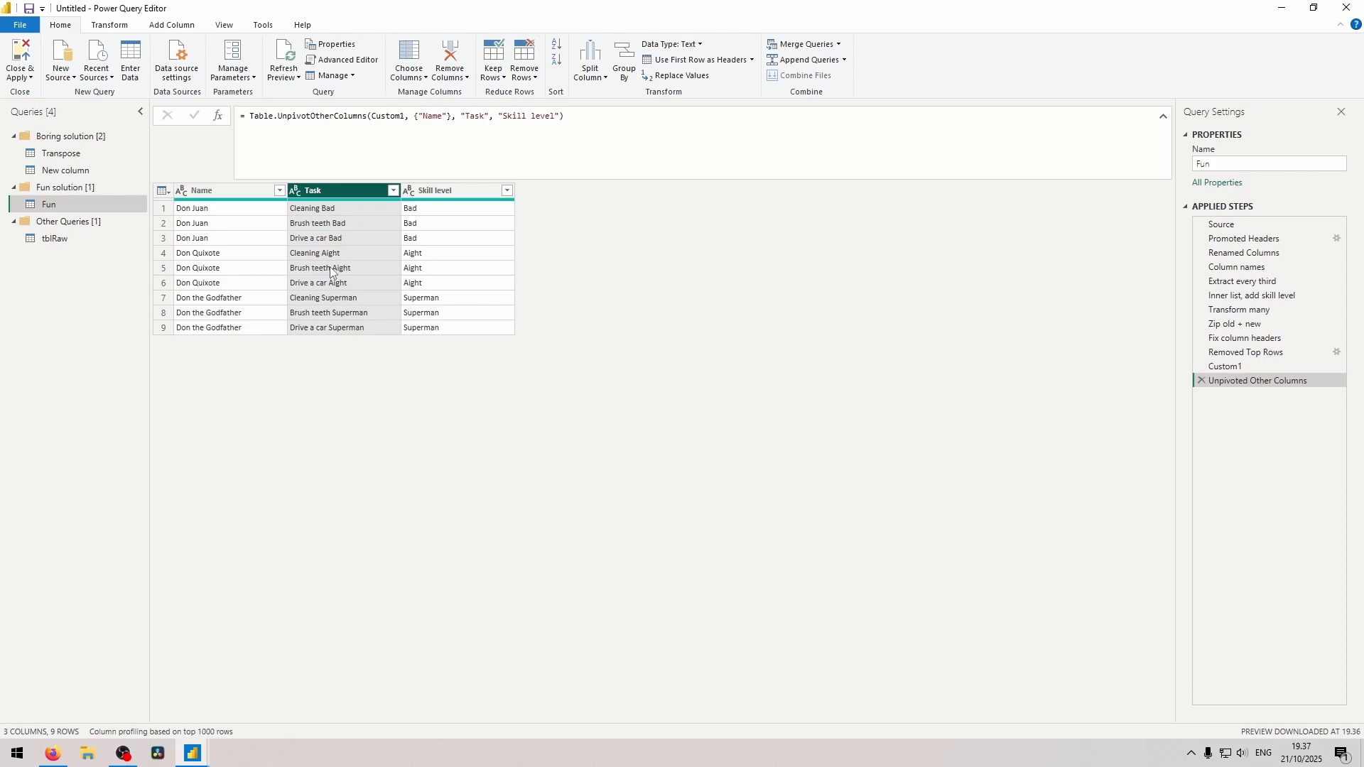
left_click(110, 25)
left_click(286, 45)
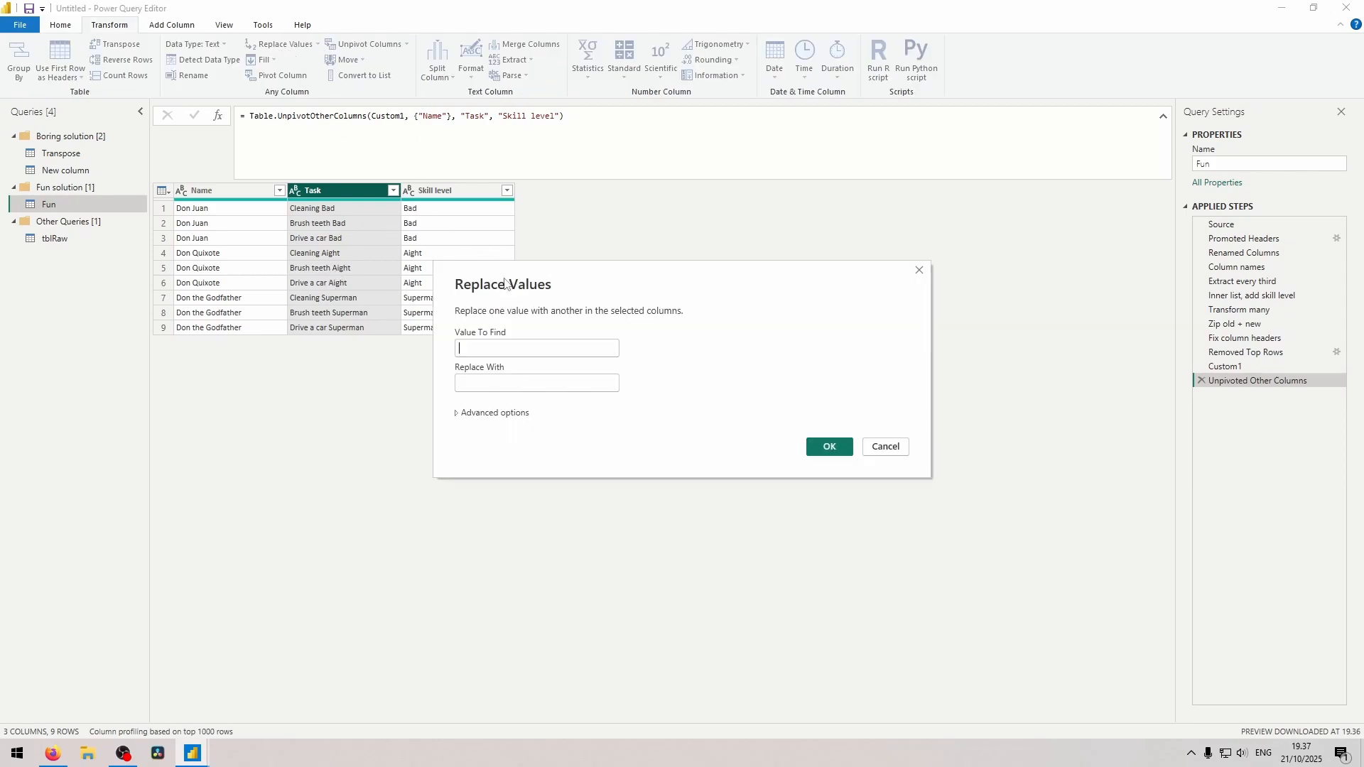
type("1")
left_click(492, 383)
type("0")
left_click(829, 446)
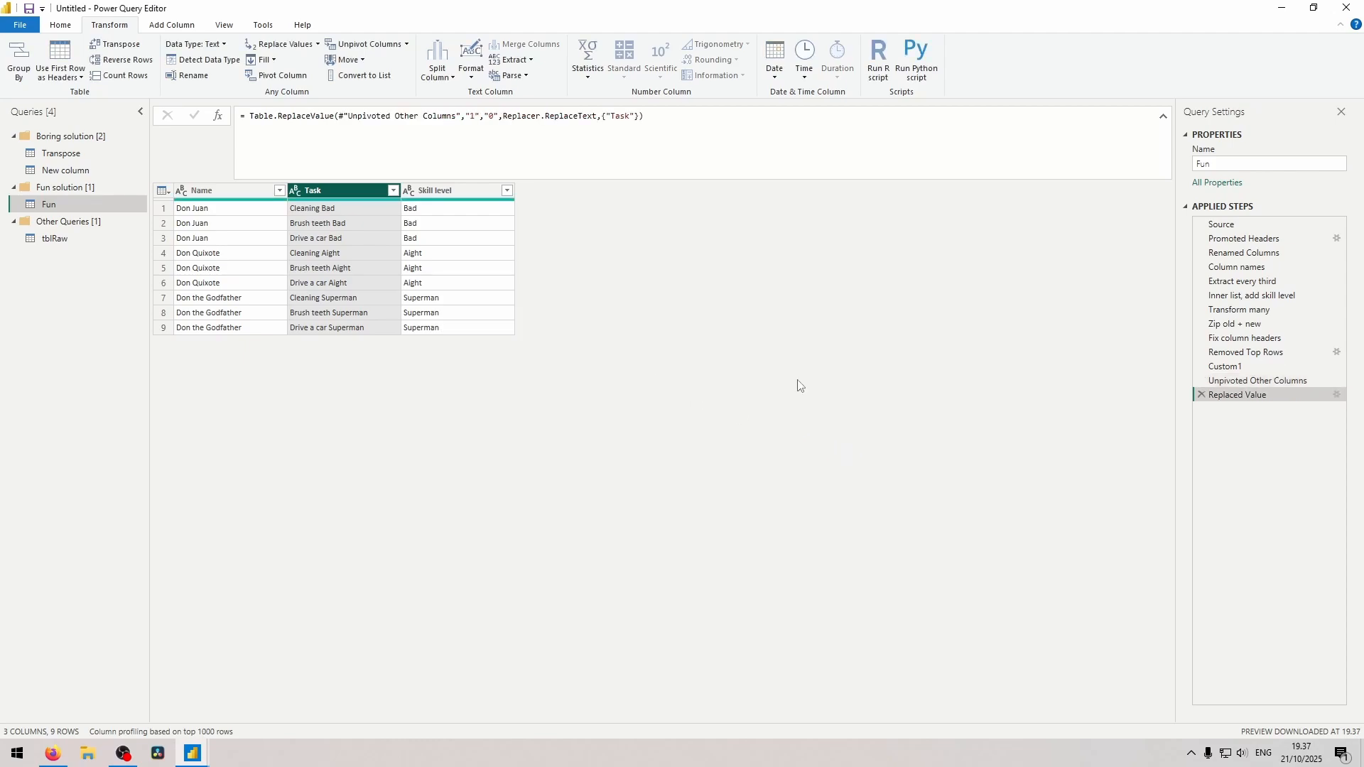
Split the Table.ReplaceValue arguments over separate lines, set the old value to each _, and begin the new value with each.
type("each _,")
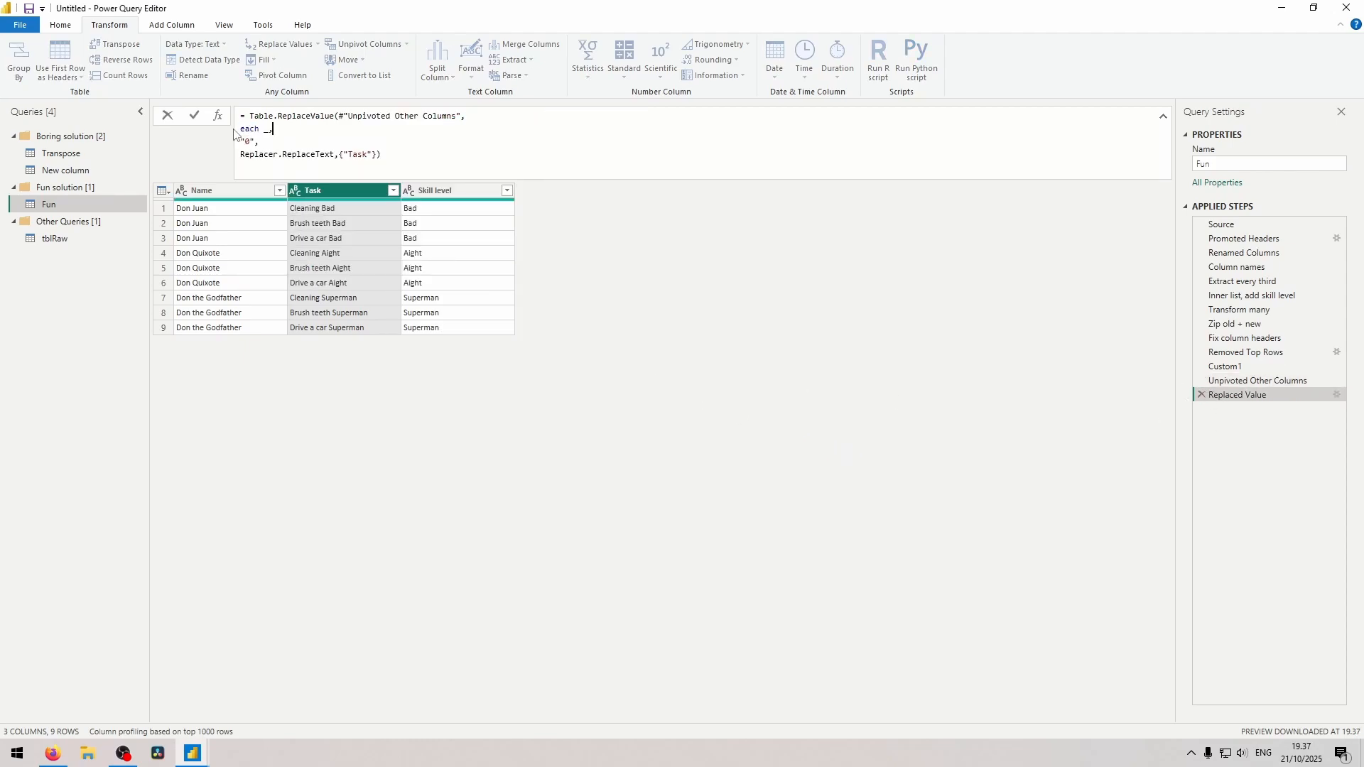
left_click(244, 141)
key("BackSpace")
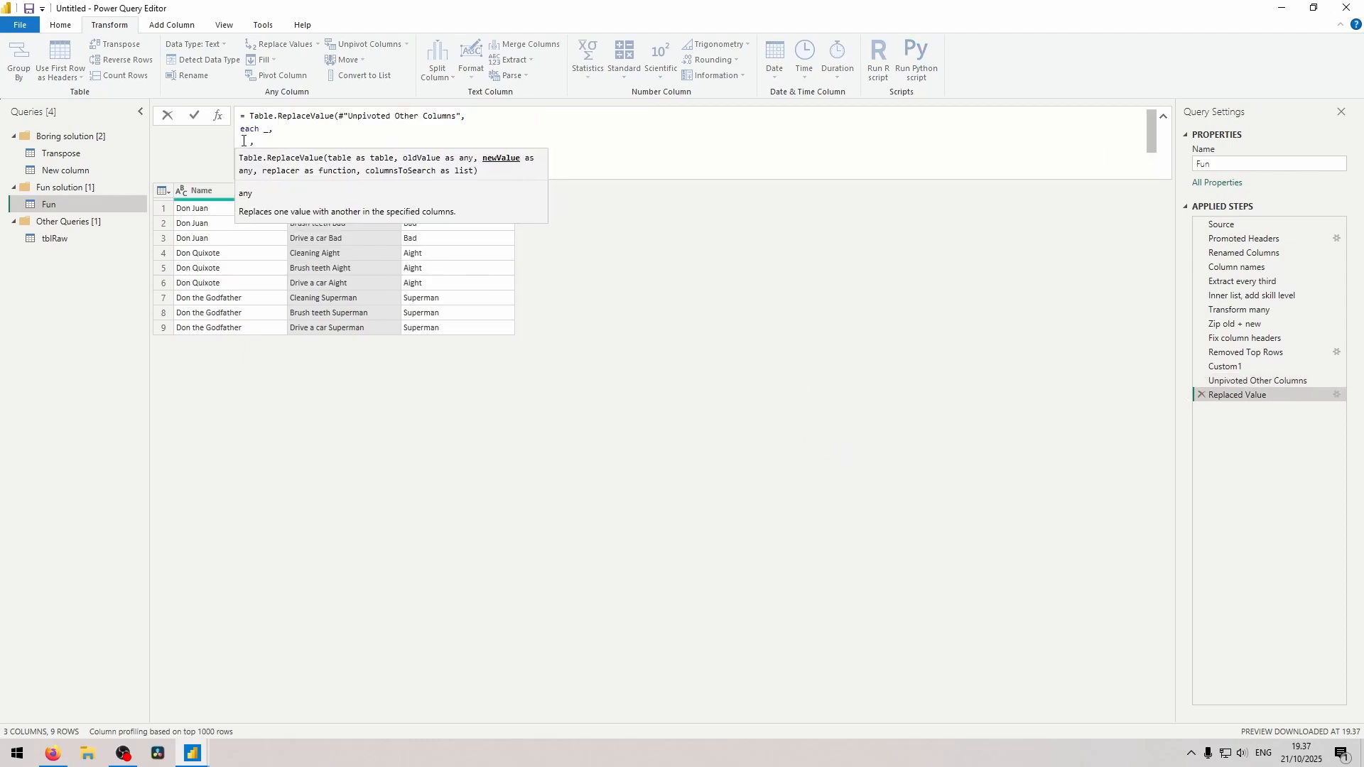
type("each  ")
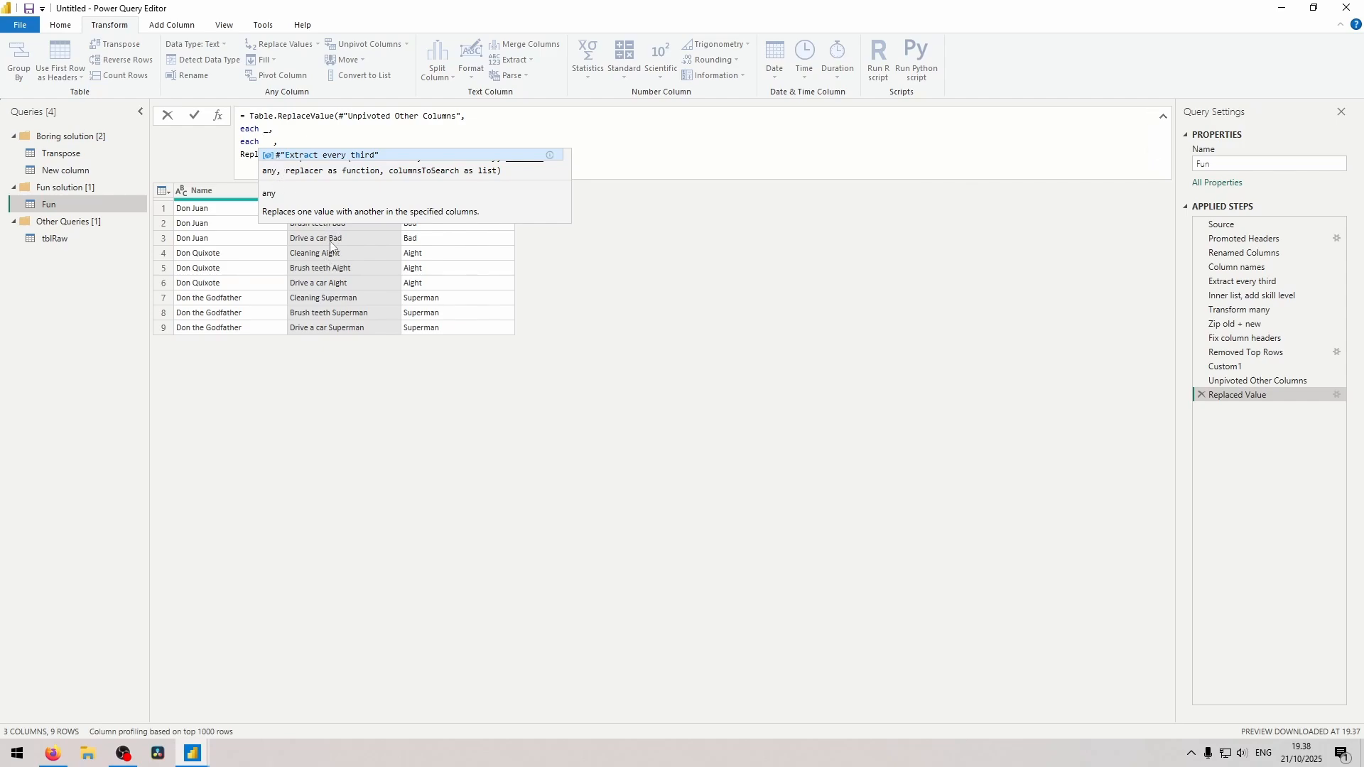
type("Text.BeforeDelimiter")
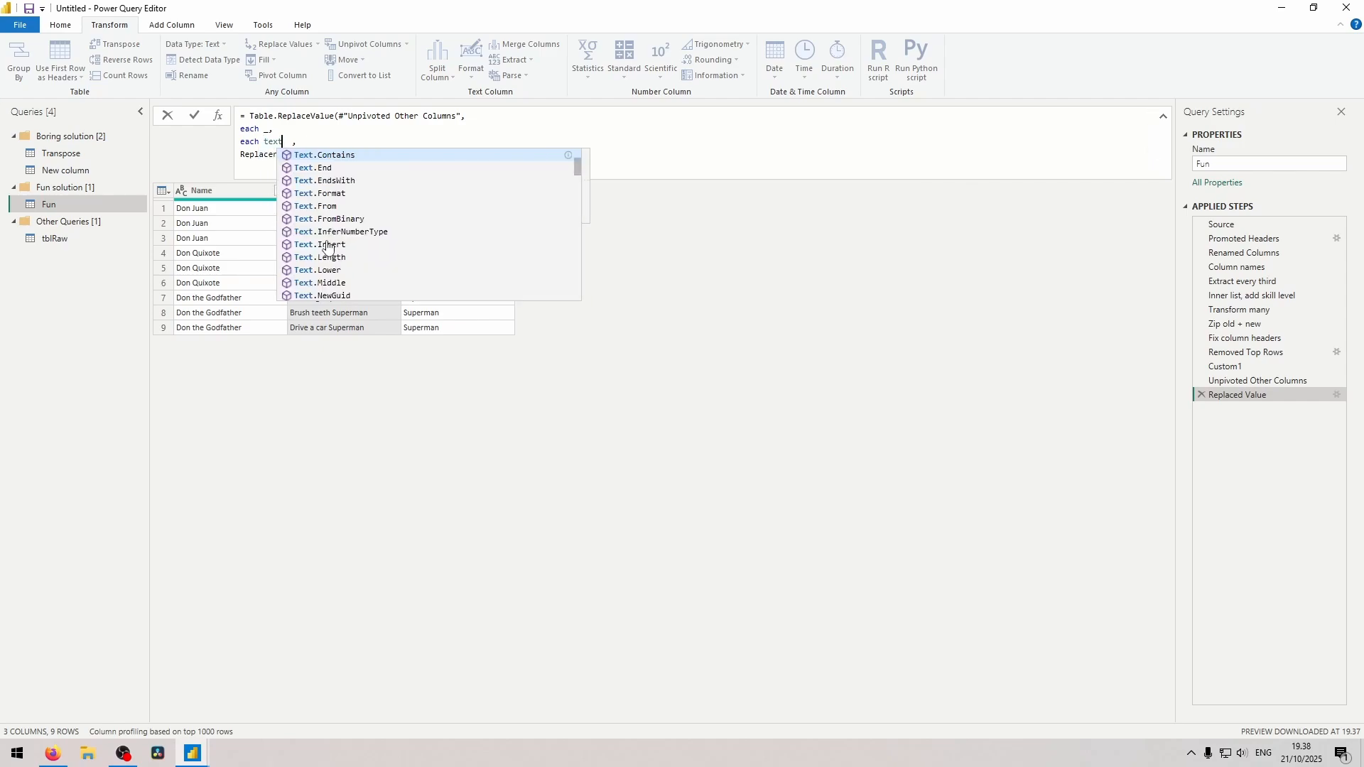
type("(")
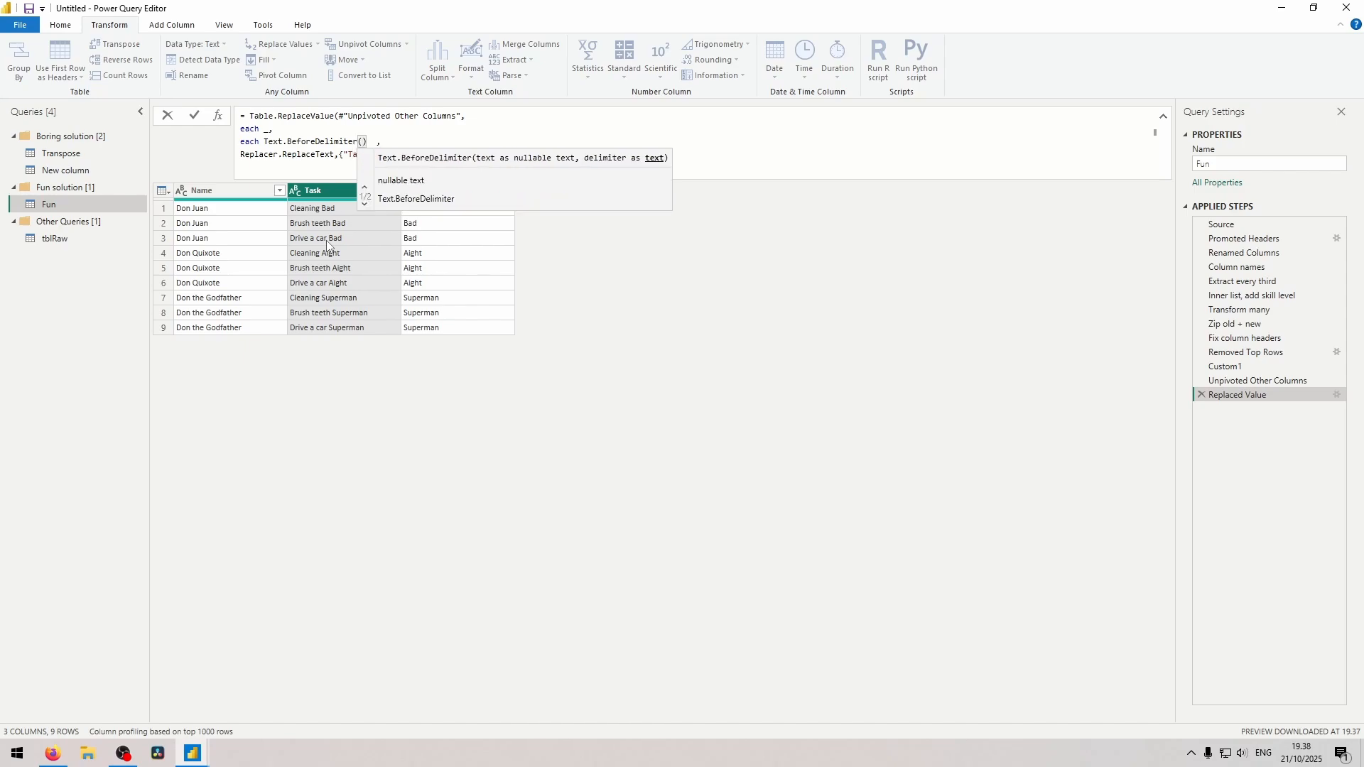
type("_, \" \" ")
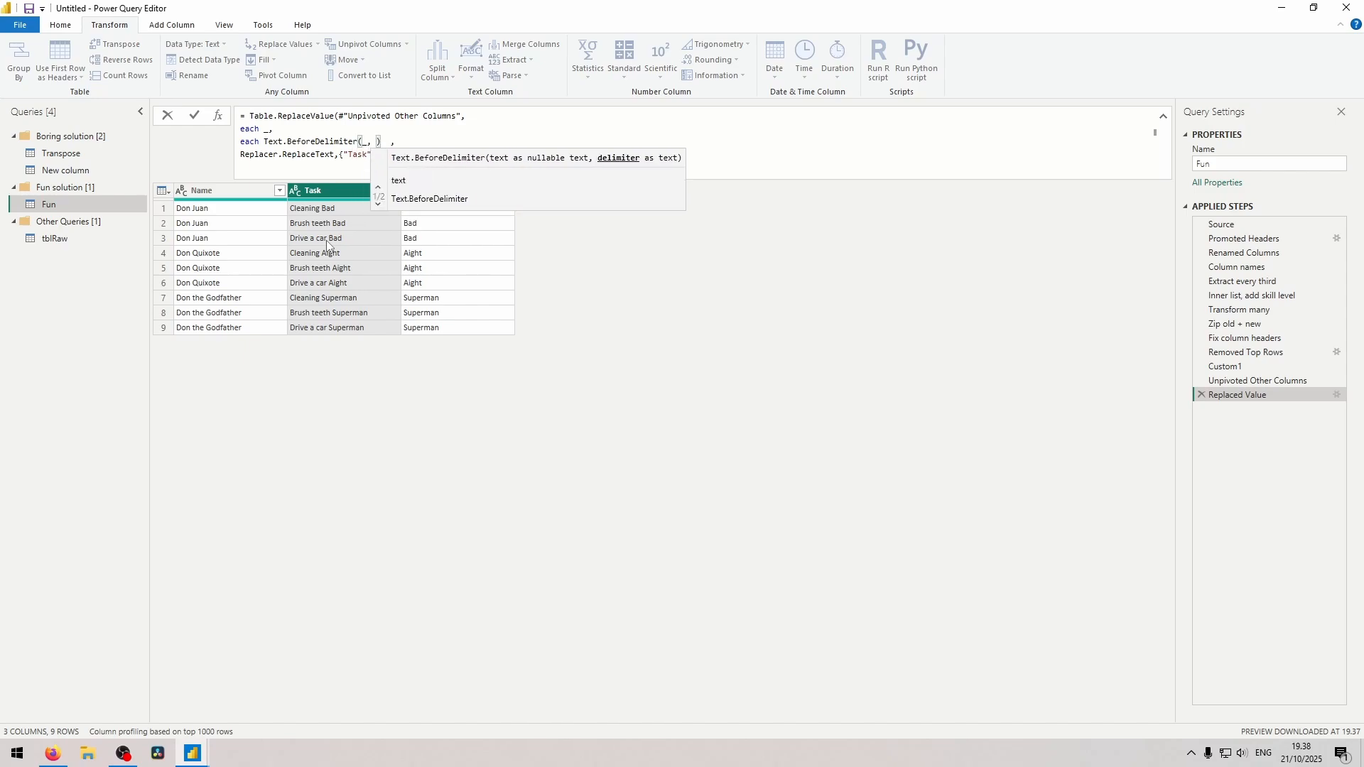
type(",")
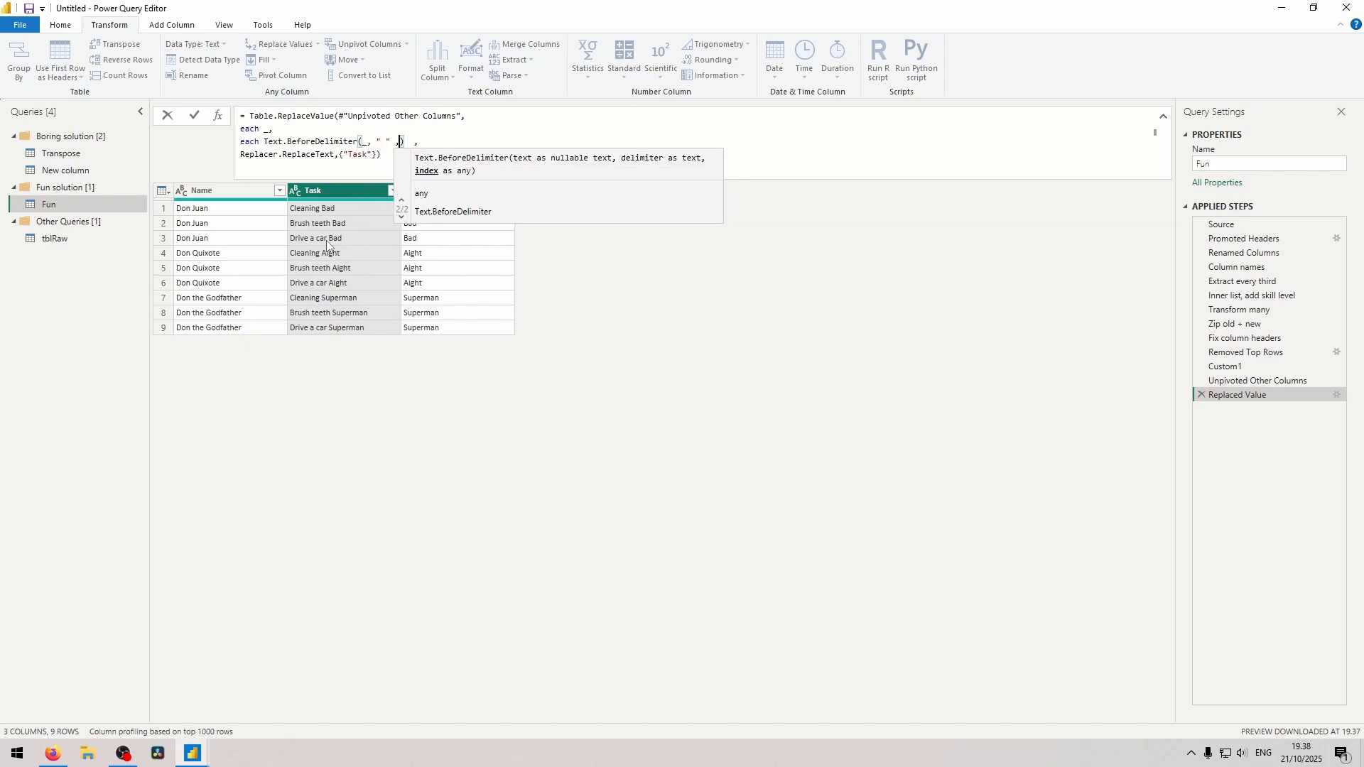
type("{0")
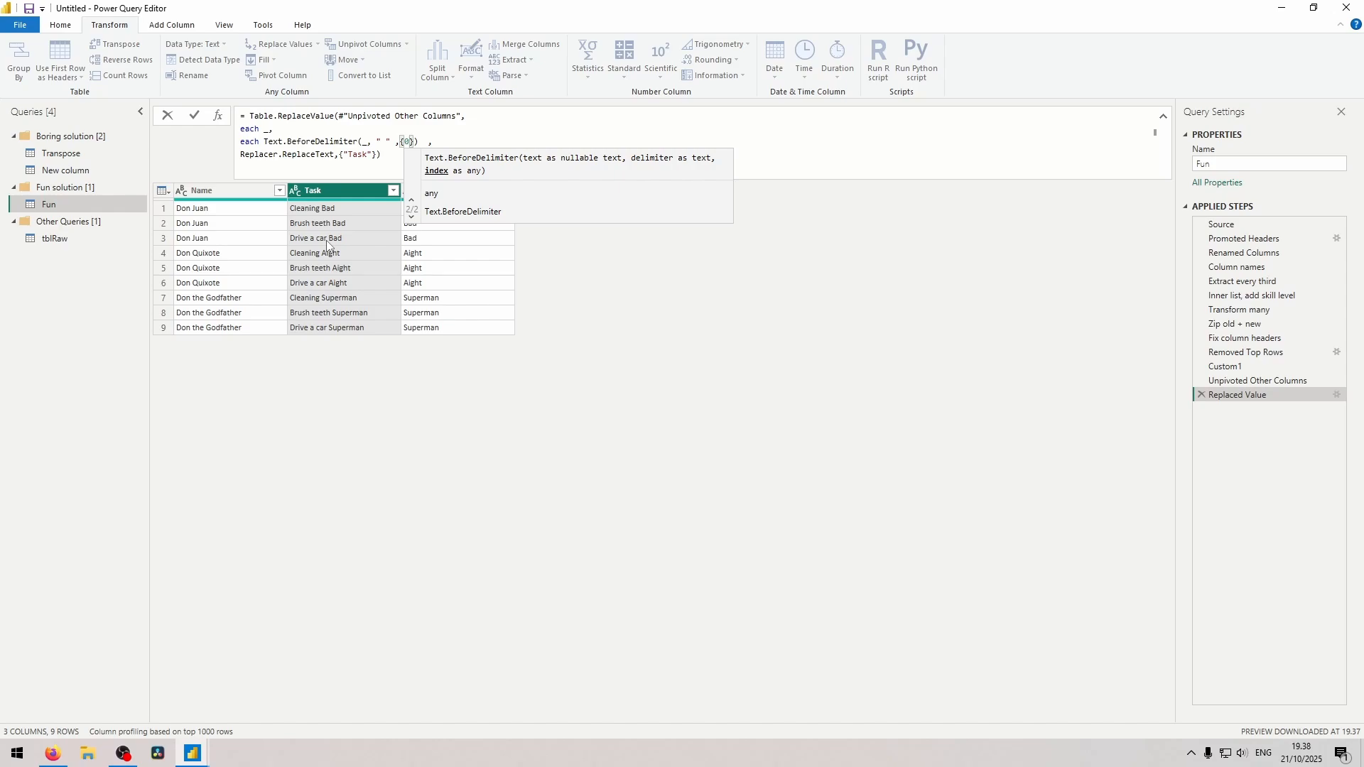
type(", relati")
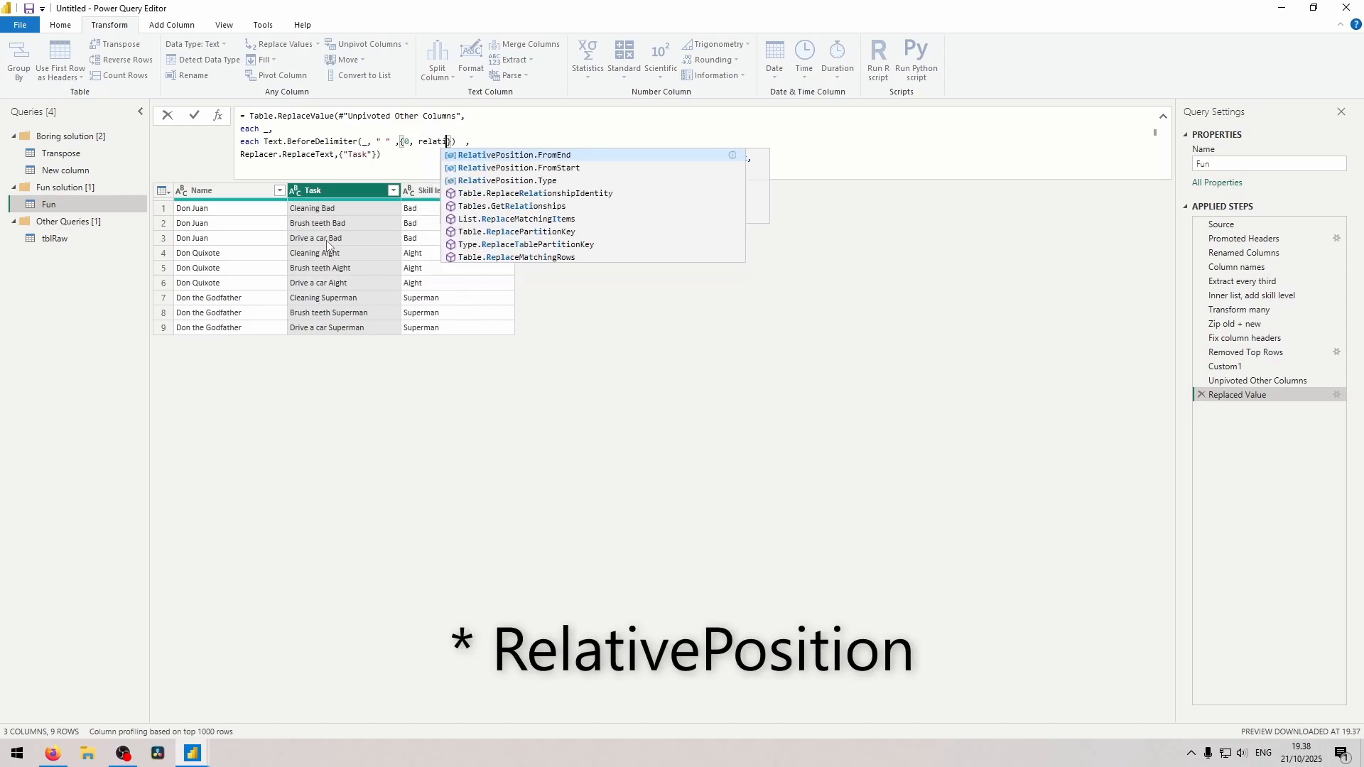
Complete the new value as Text.BeforeDelimiter(_, " ", {0, RelativePosition.FromEnd}) and commit the formula.
key("Tab")
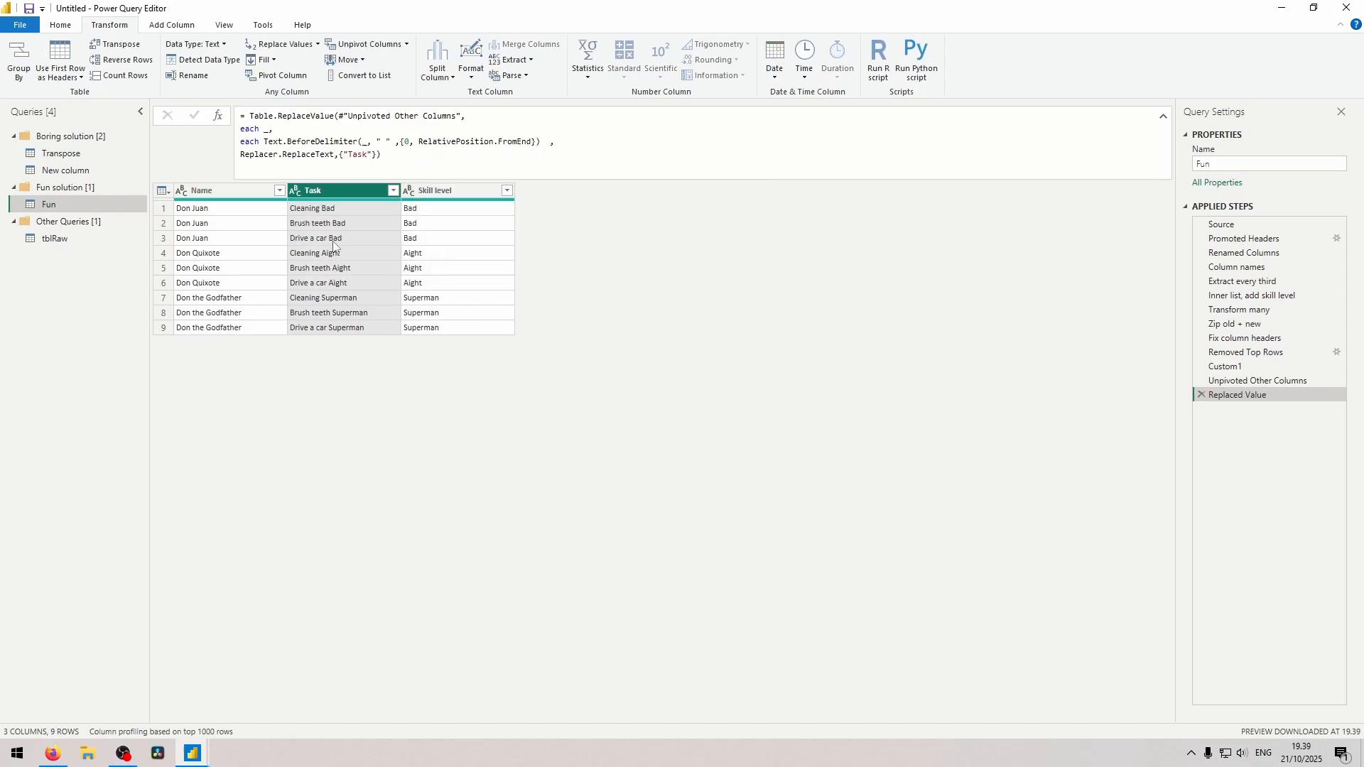
Replace the underscore with [Task] in both the old value and the Text.BeforeDelimiter argument, and commit the formula.
left_click(265, 129)
key("Return")
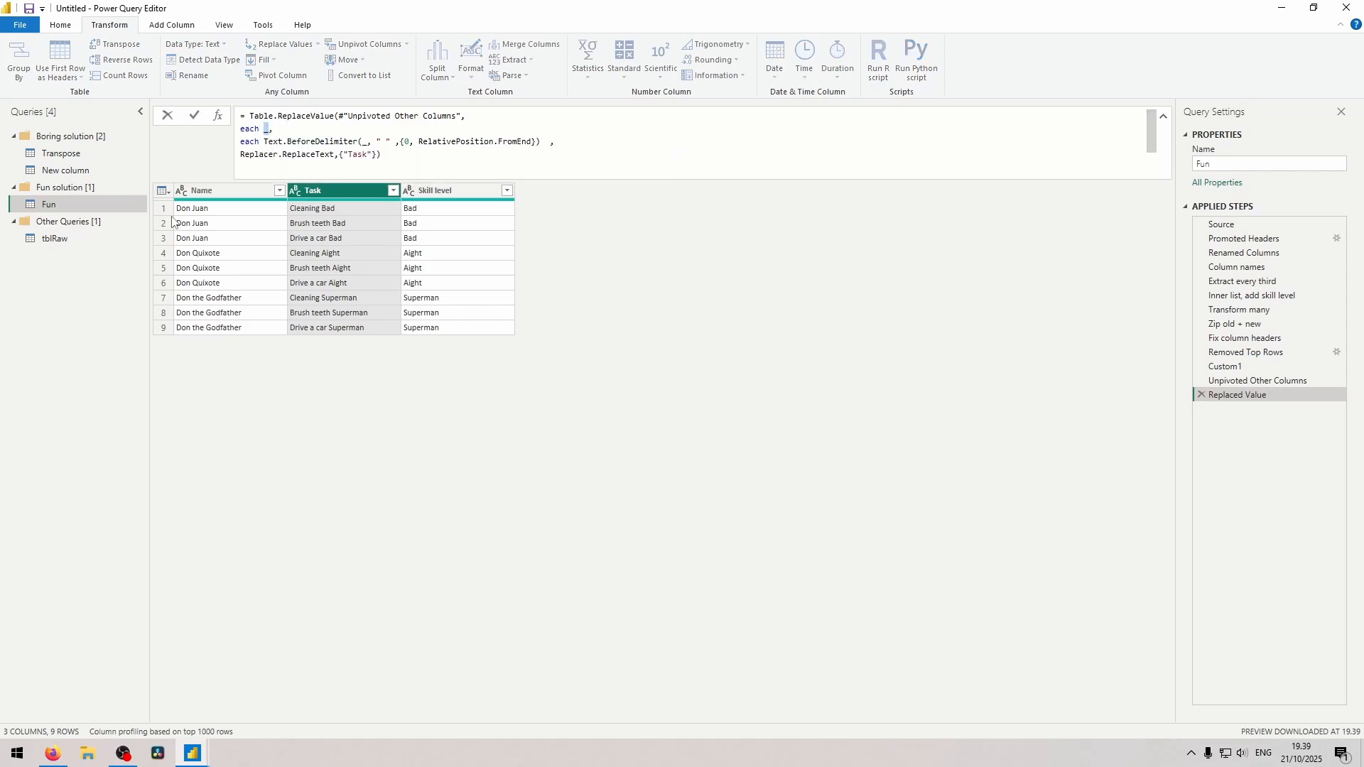
left_click(163, 208)
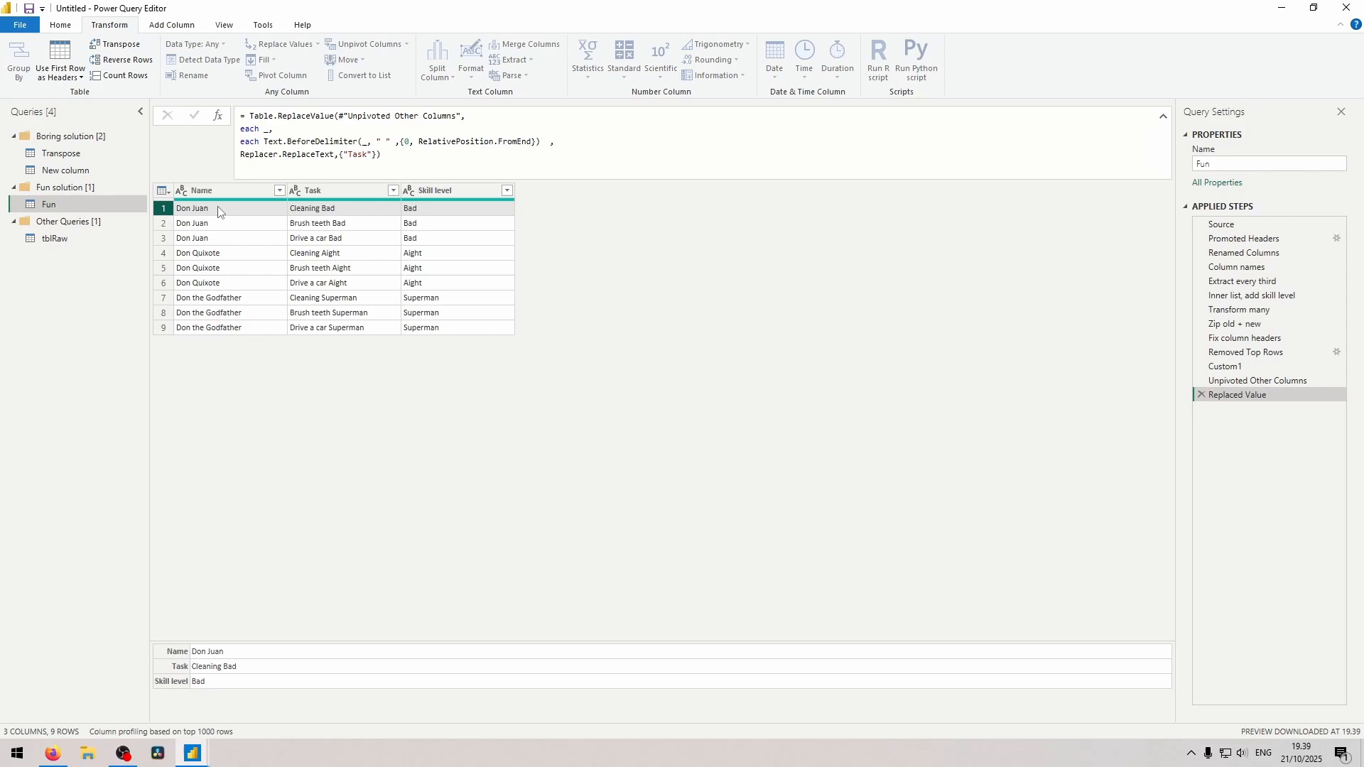
left_click(331, 189)
left_click_drag(344, 155, 370, 156)
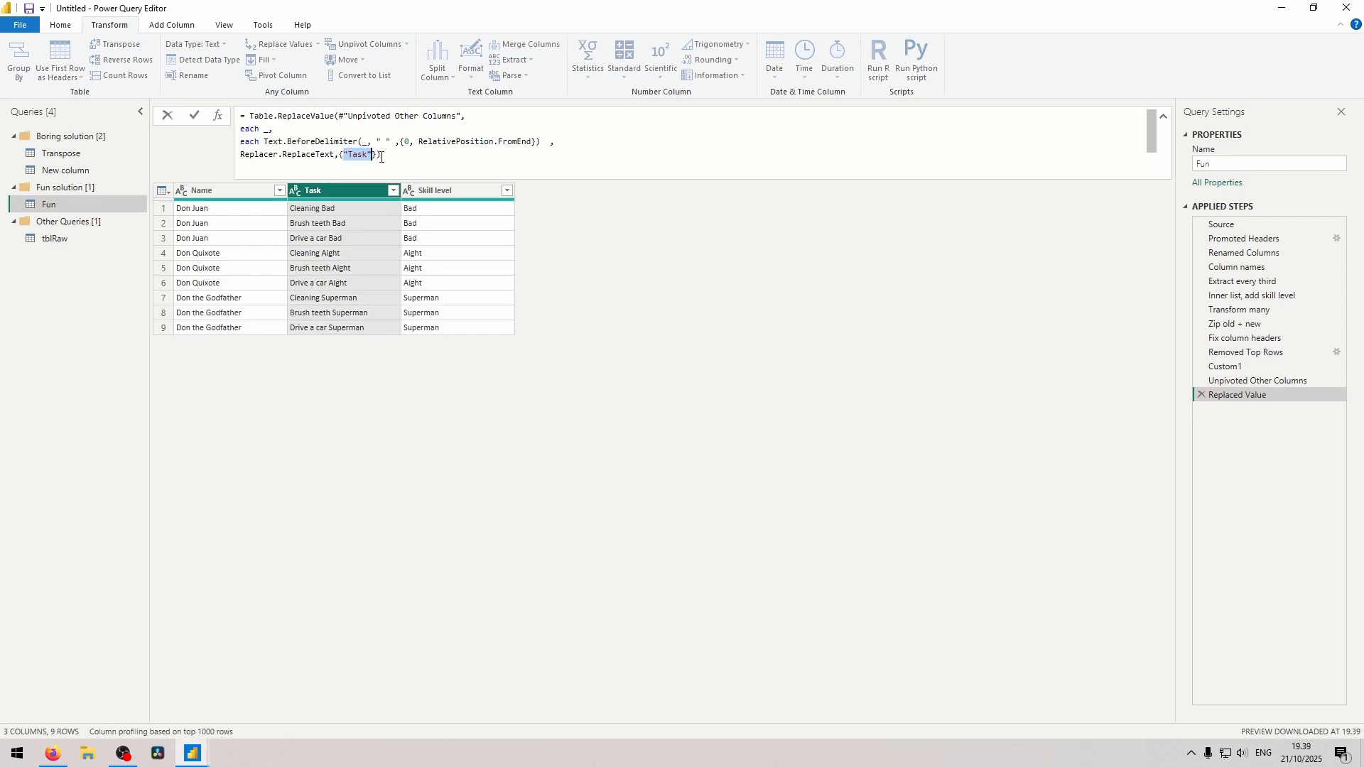
left_click(360, 186)
left_click(267, 130)
type("[Task]")
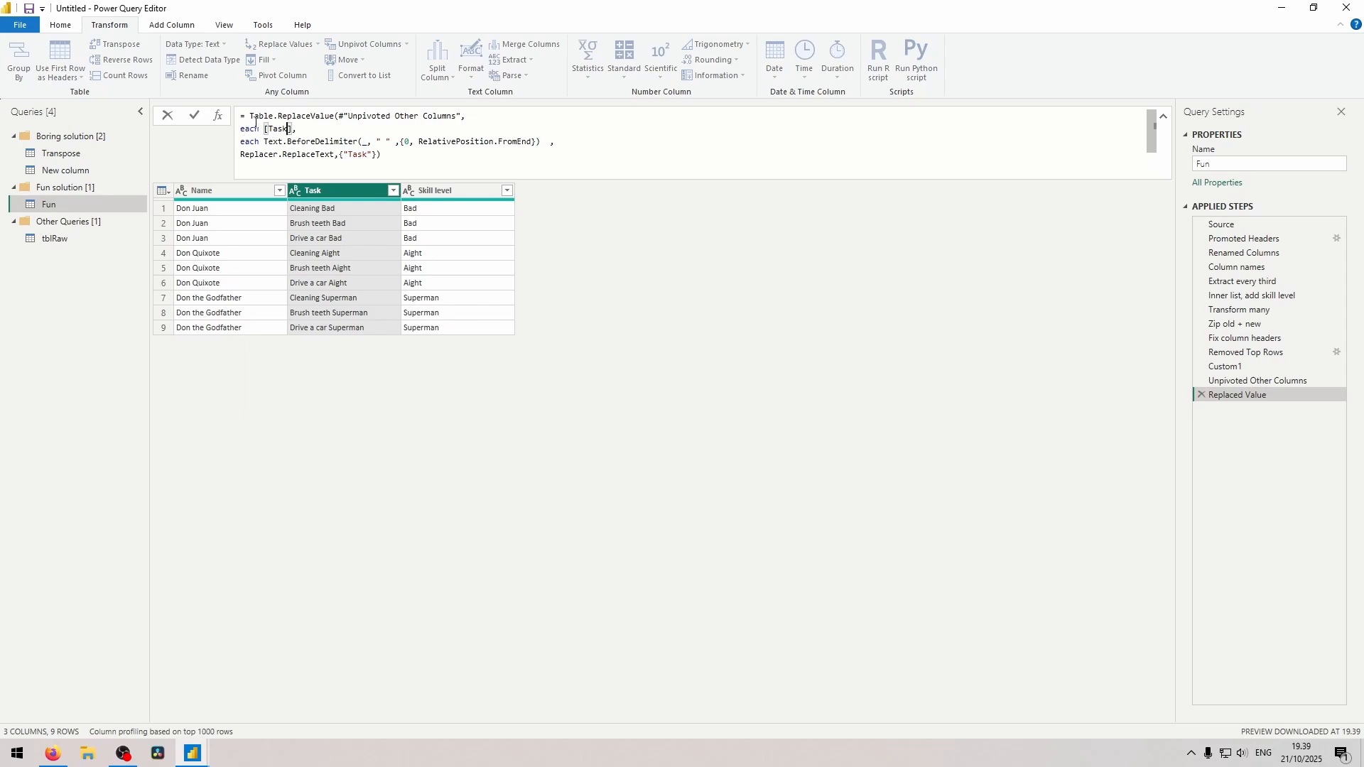
left_click(366, 142)
type("[Task]")
key("Return")
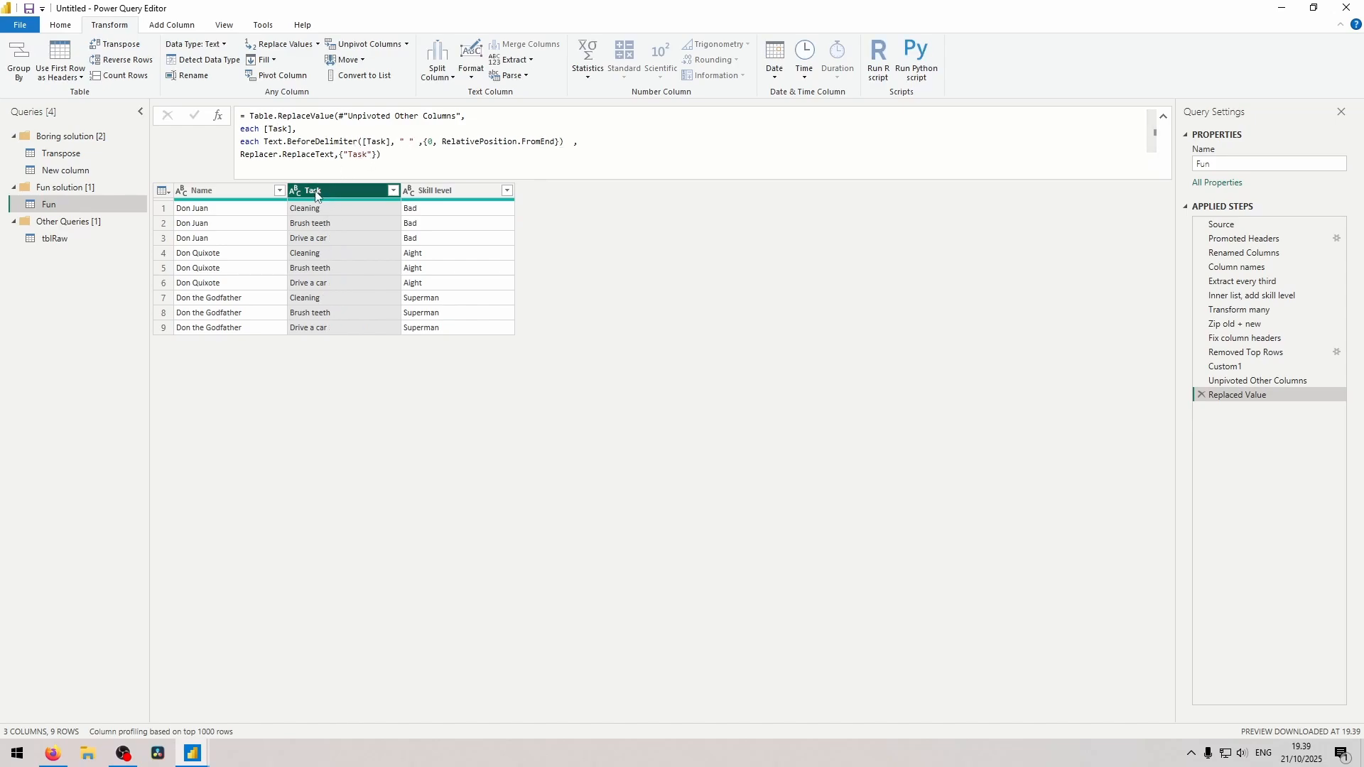
left_click_drag(346, 154, 382, 155)
left_click(348, 207)
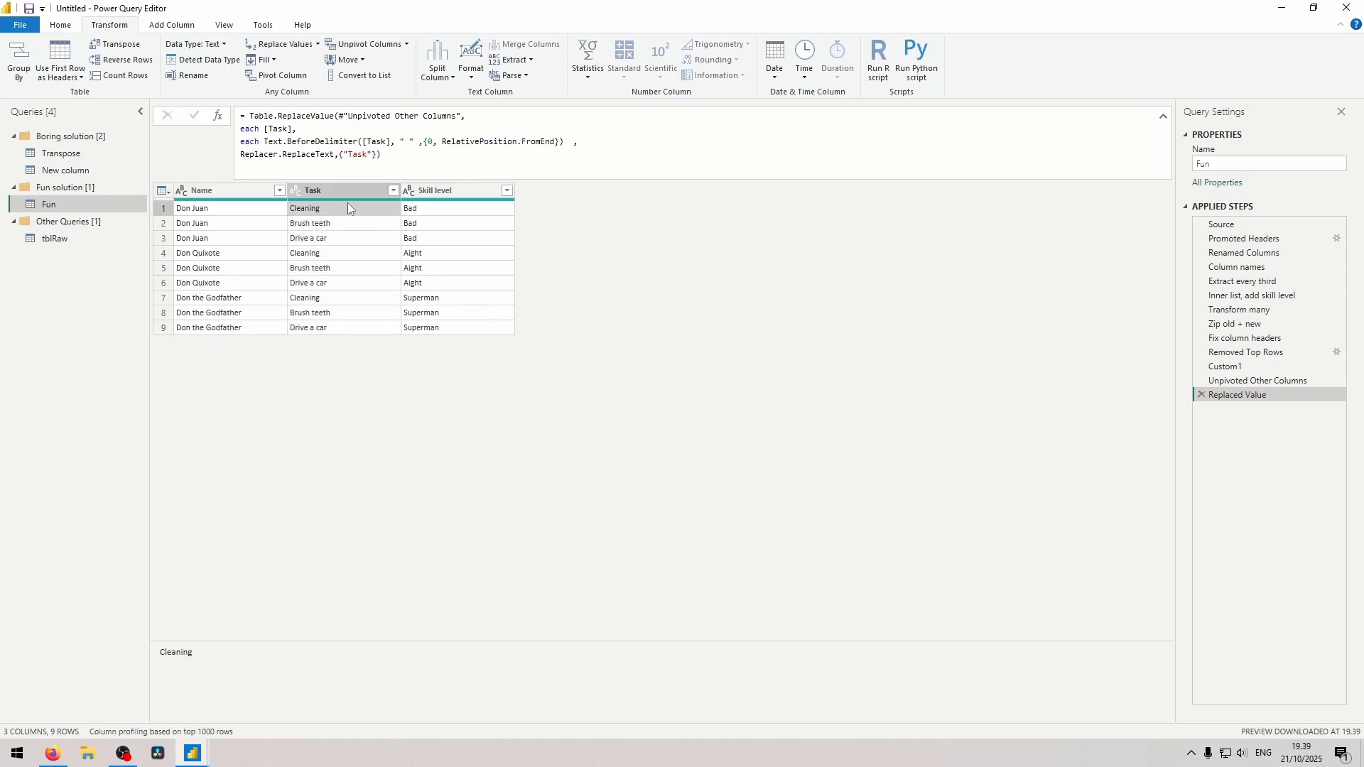
left_click(245, 129)
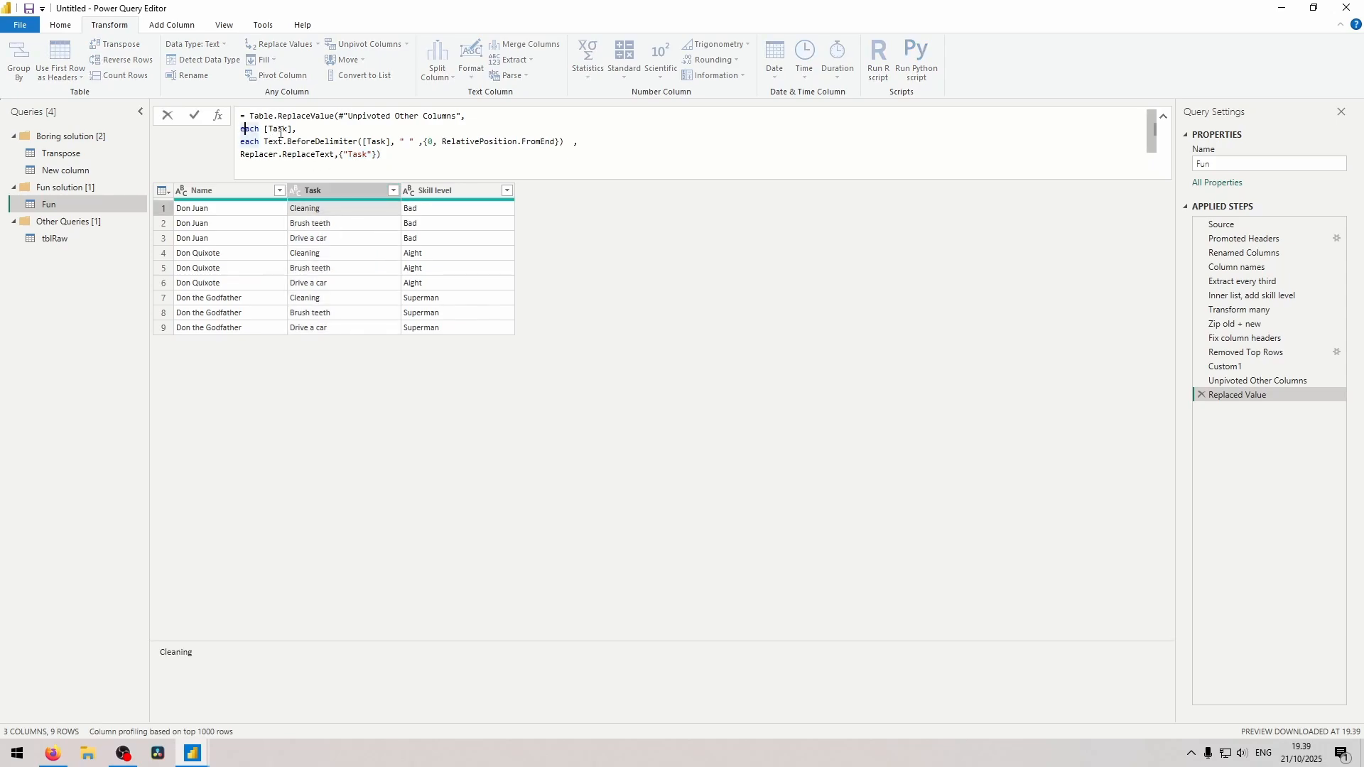
left_click(364, 208)
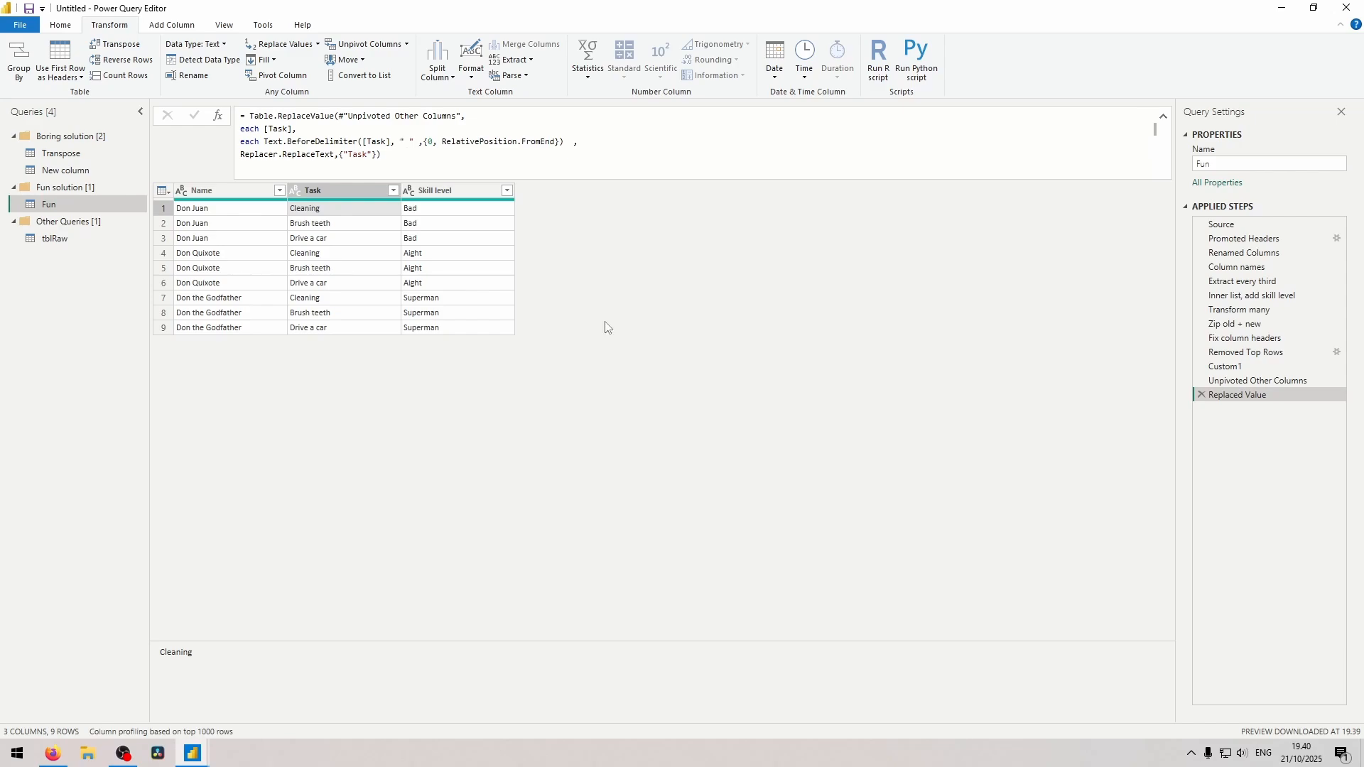
Pivot the Task column using Skill level as the values column, with Don't Aggregate as the aggregate function.
left_click(227, 191)
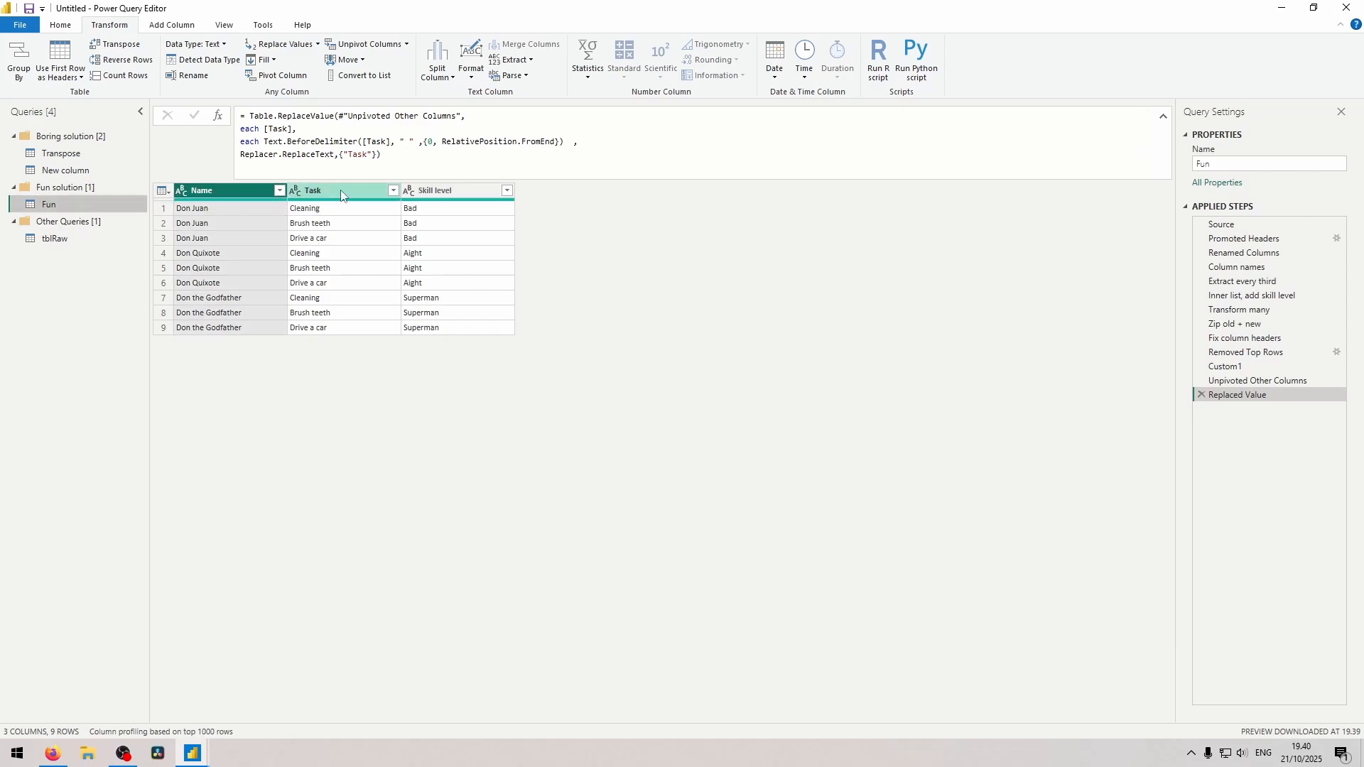
left_click(94, 154)
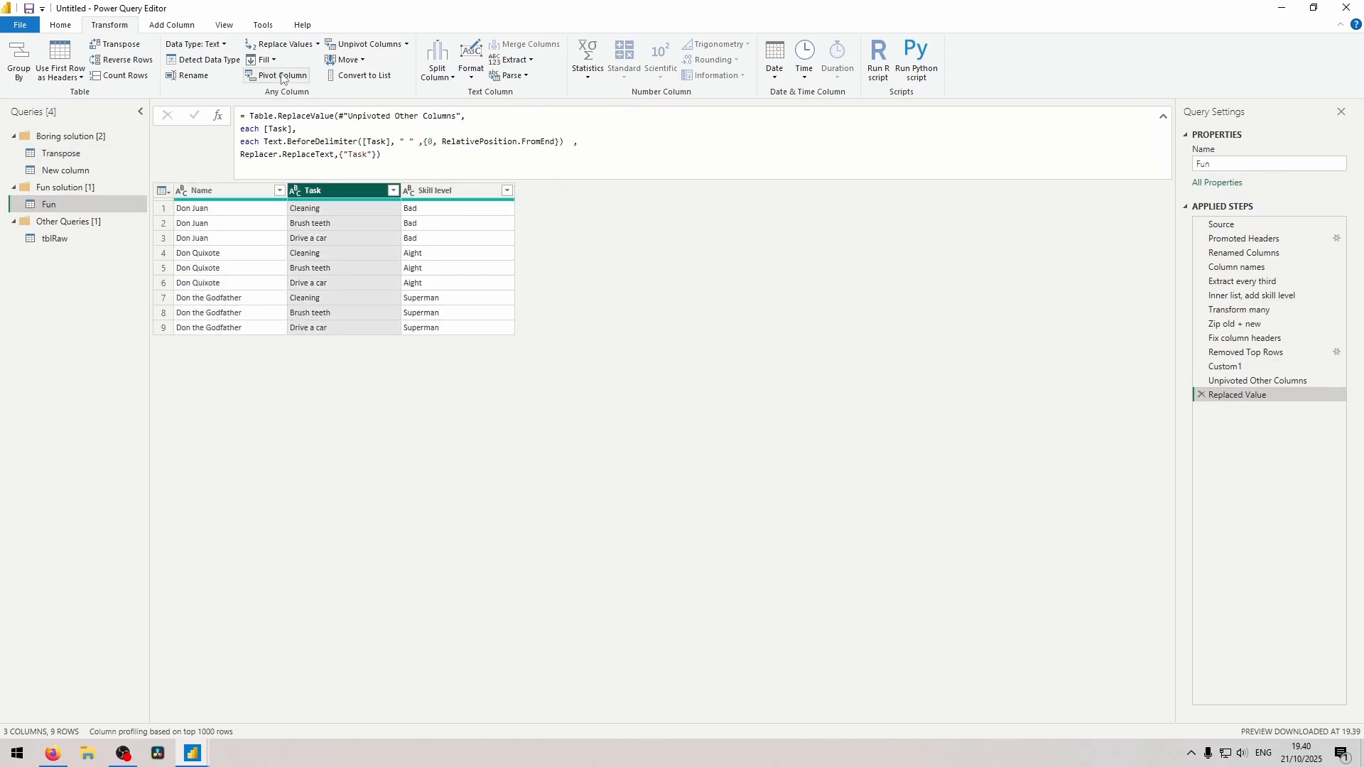
left_click(282, 76)
left_click(495, 356)
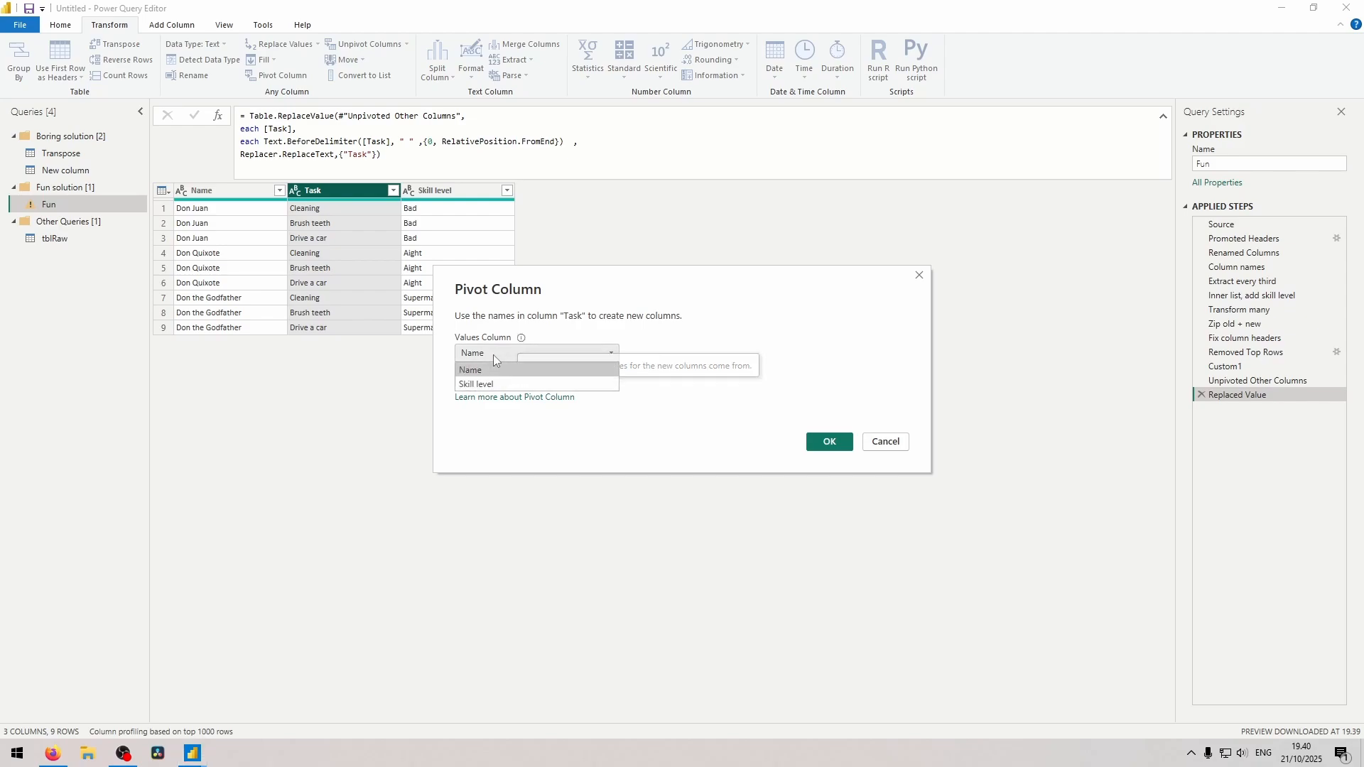
left_click(488, 384)
left_click(501, 383)
left_click(526, 413)
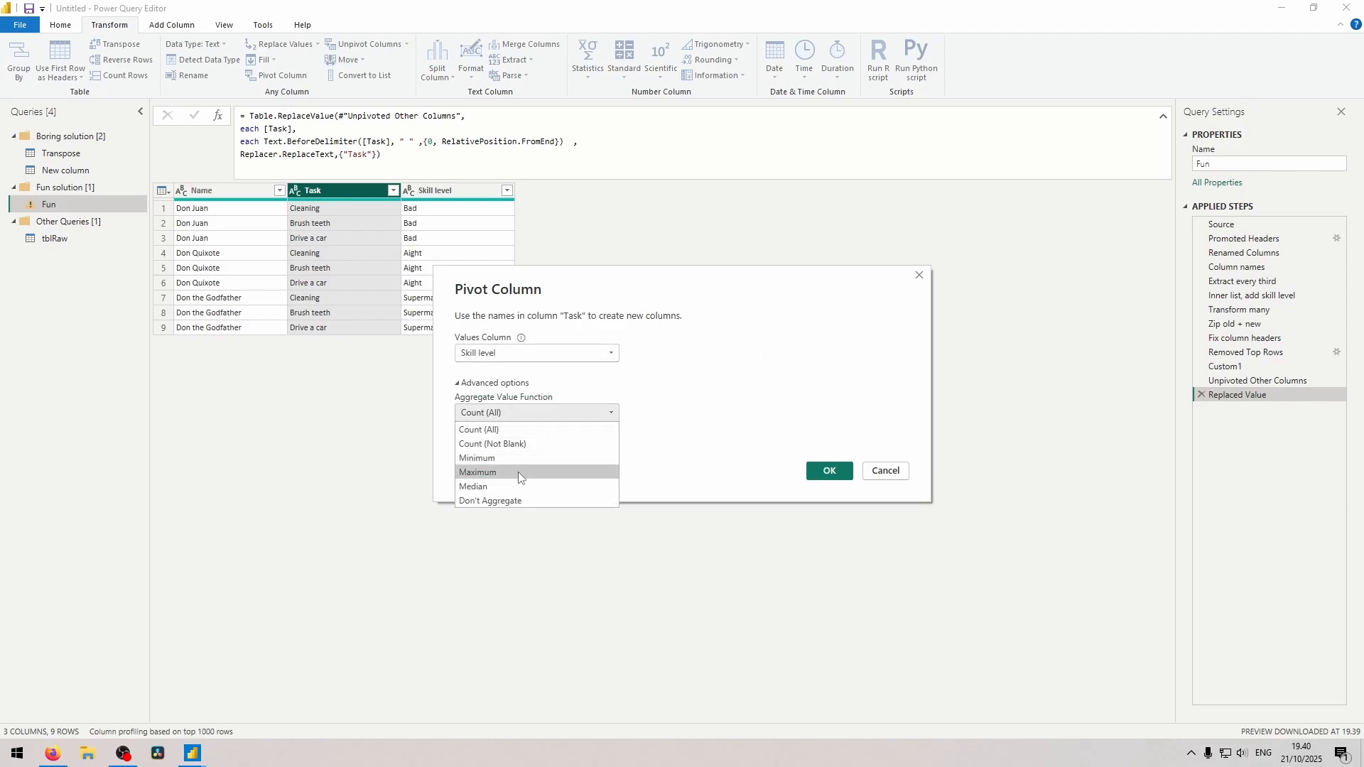
left_click(491, 501)
left_click(809, 478)
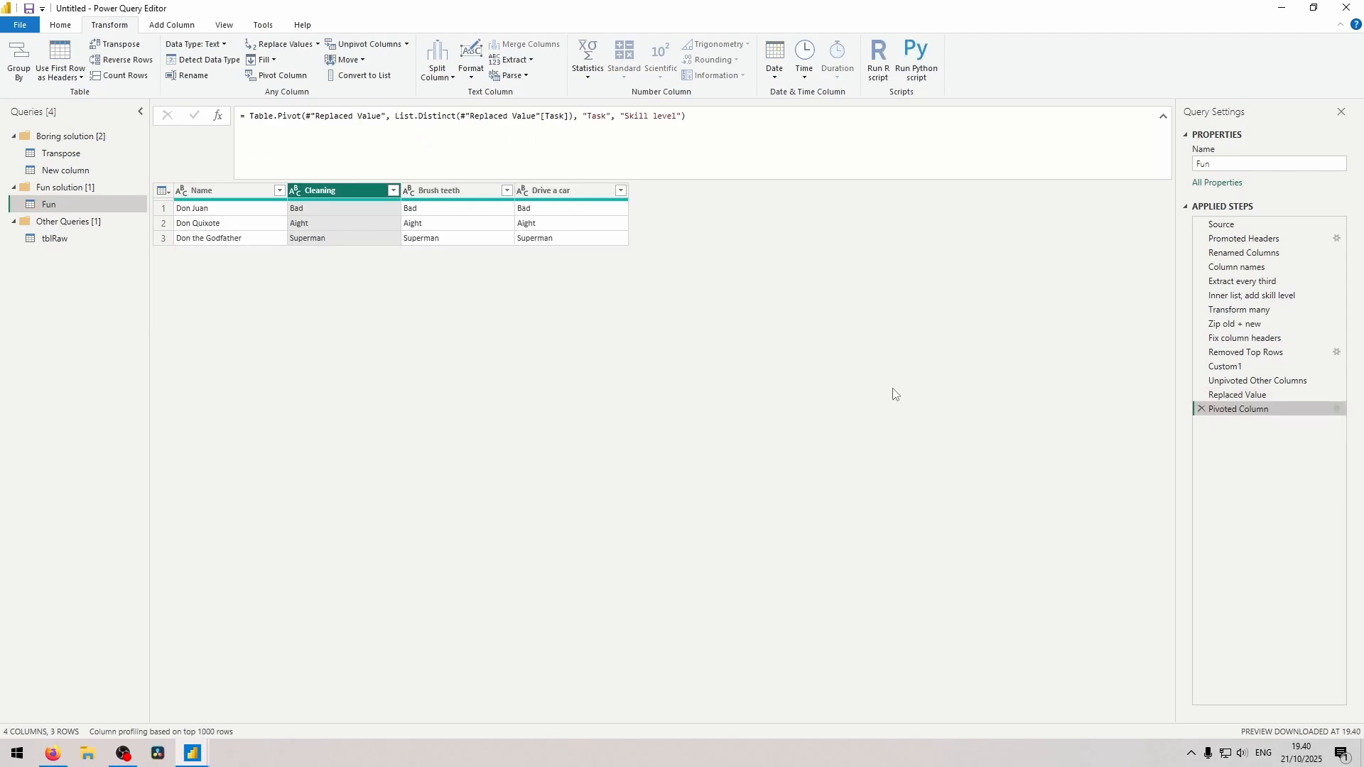
Rename the pivot step as "Optional, one column per skill".
key("F2")
type("Optional,")
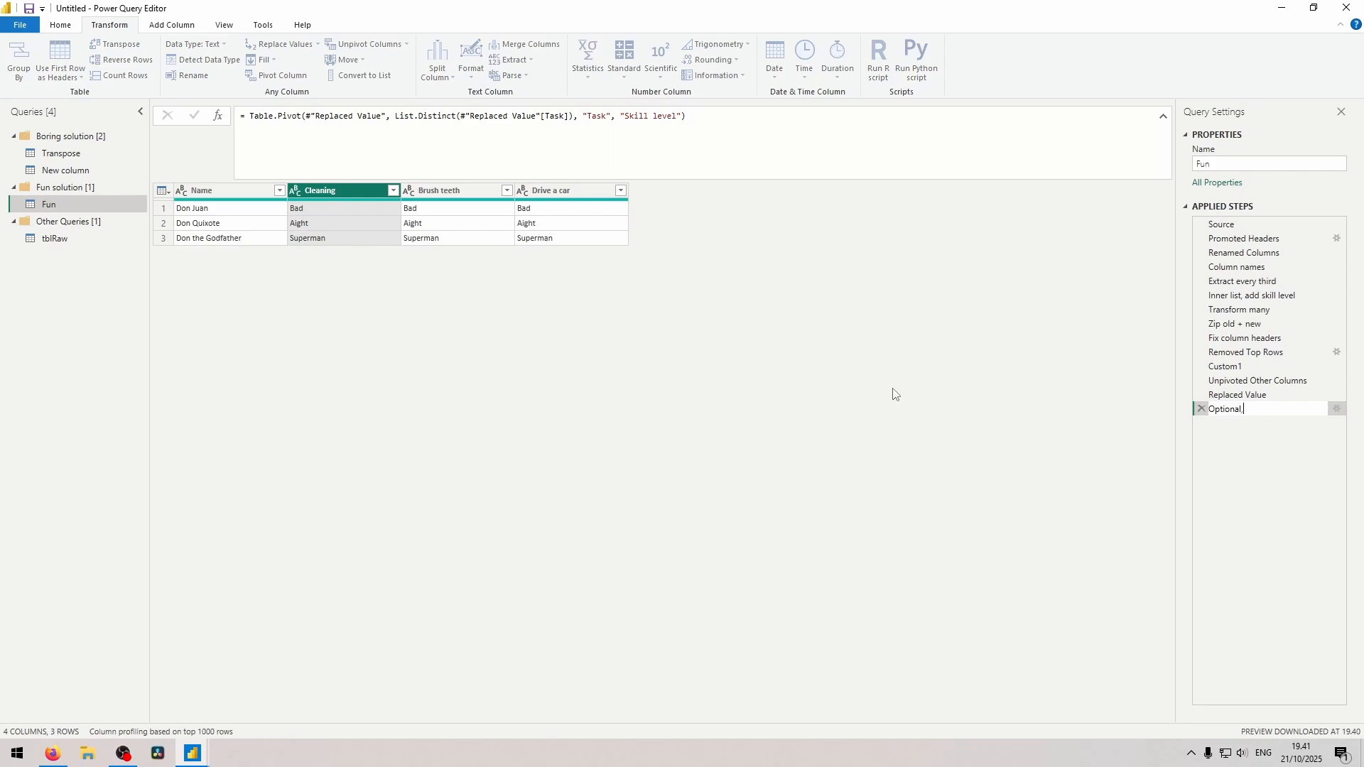
type(" one column per skill")
key("Return")
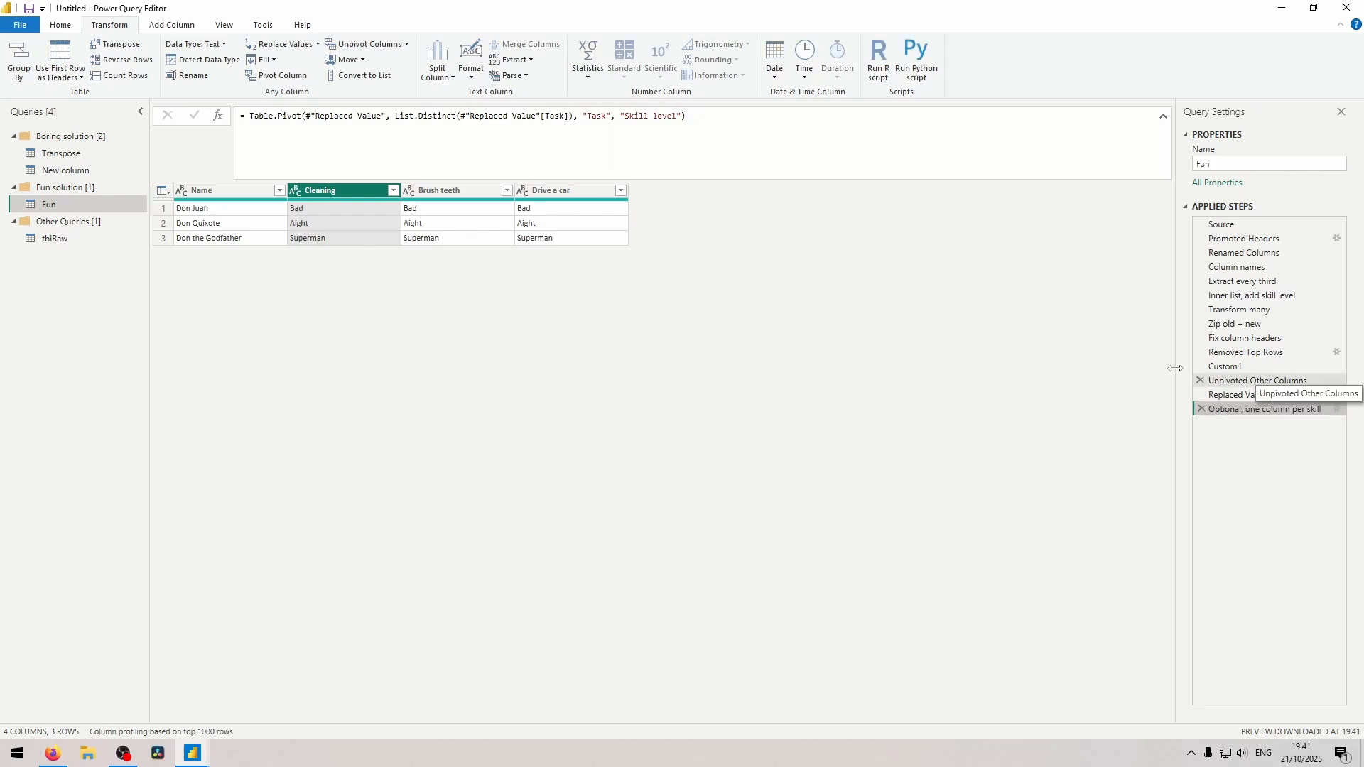
Review the unpivot, replace and pivot steps, and rename Custom1 to a name beginning "replace X based on column".
left_click(1258, 383)
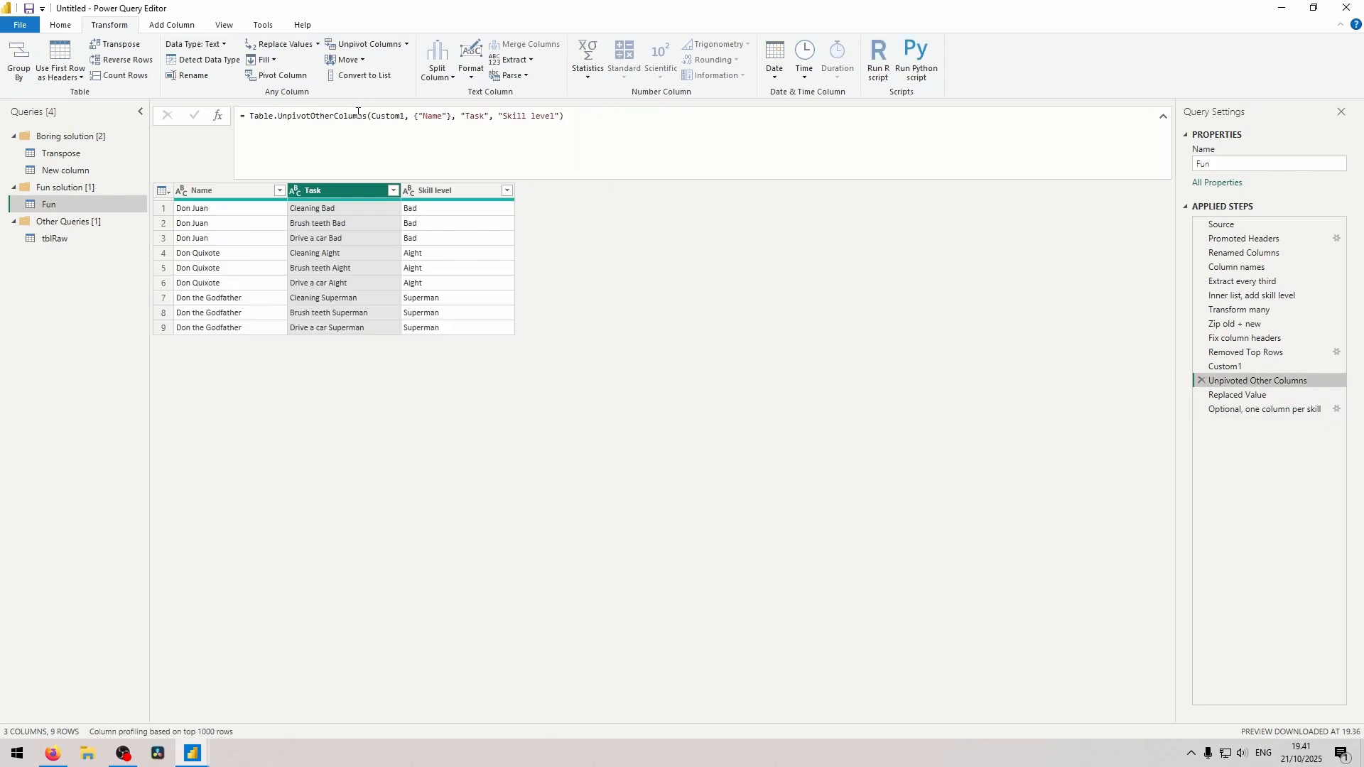
key("Down")
key("Down")
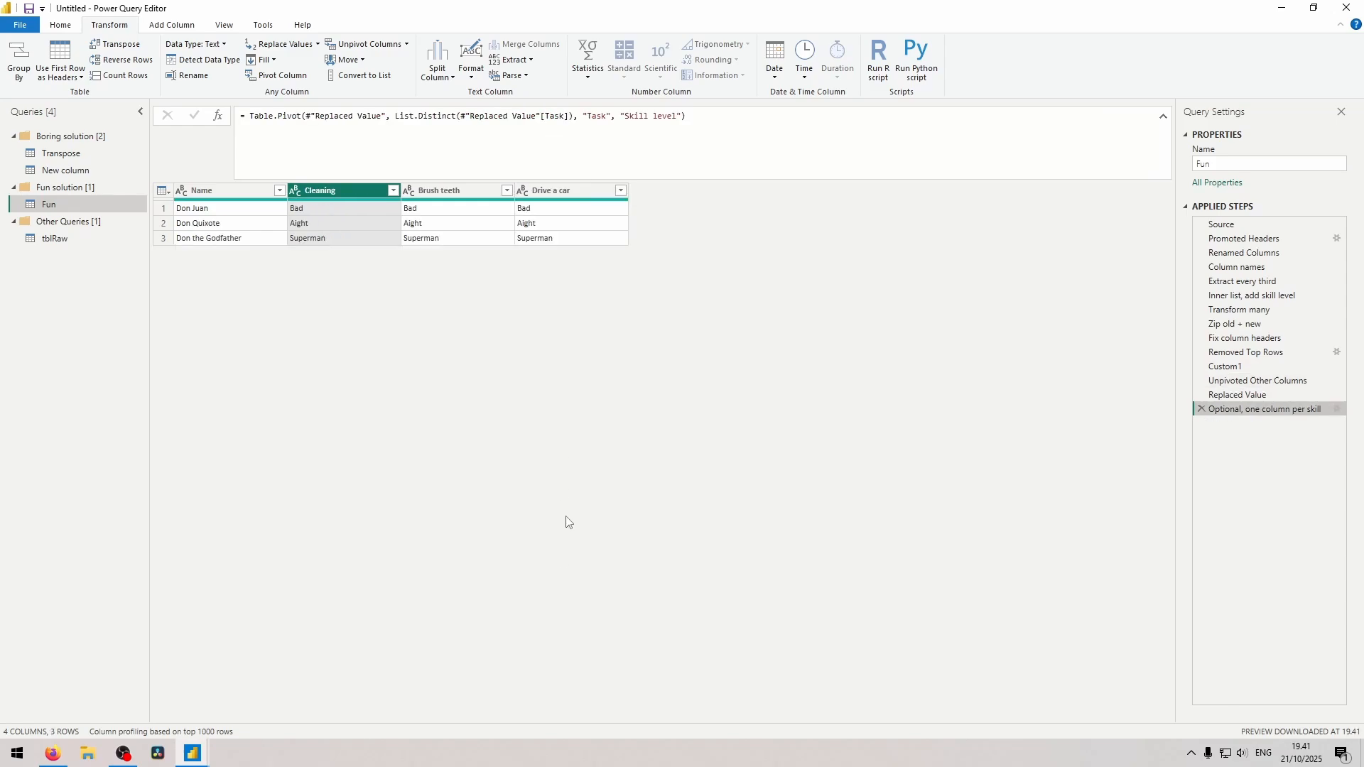
left_click(1252, 368)
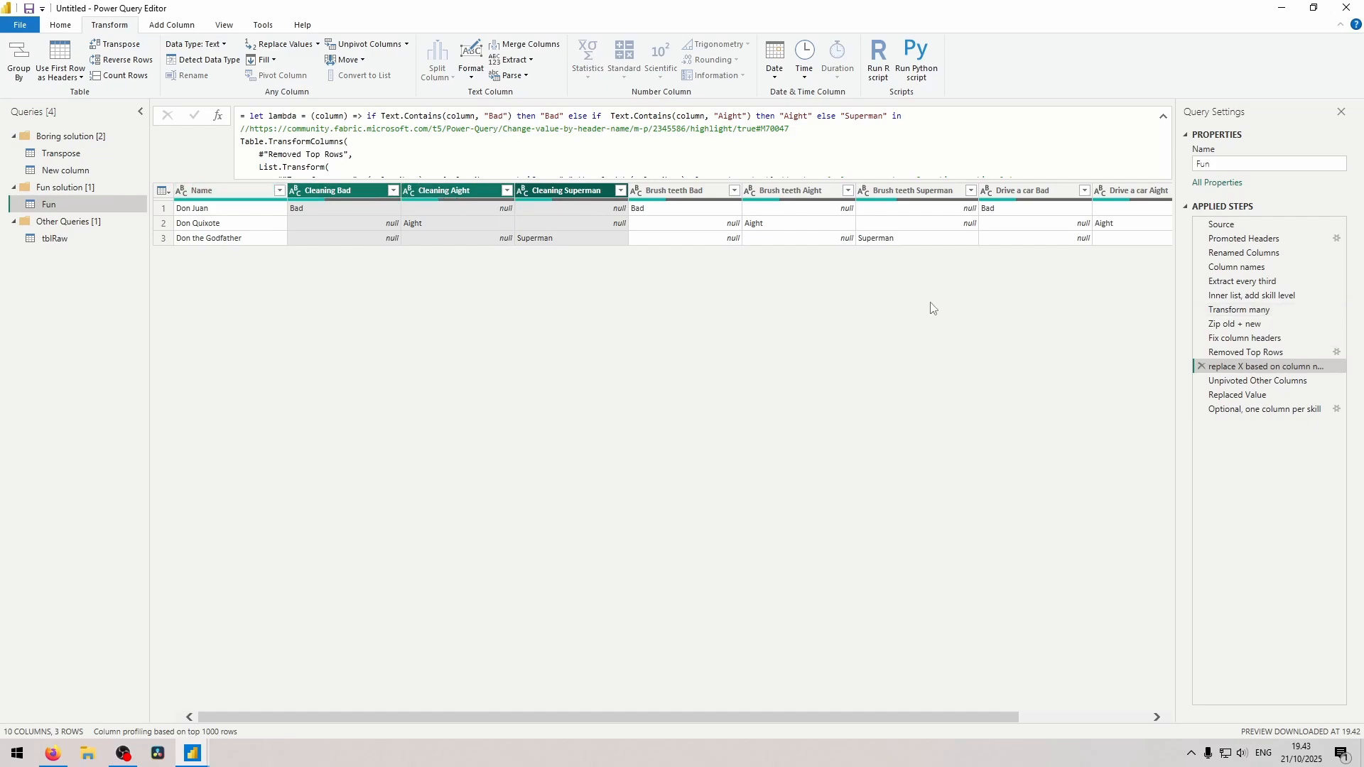
Check the first pair in Zip old + new, and add a custom step after the pivot named "Zip columns, 1 = list".
left_click(1235, 324)
left_click(307, 212)
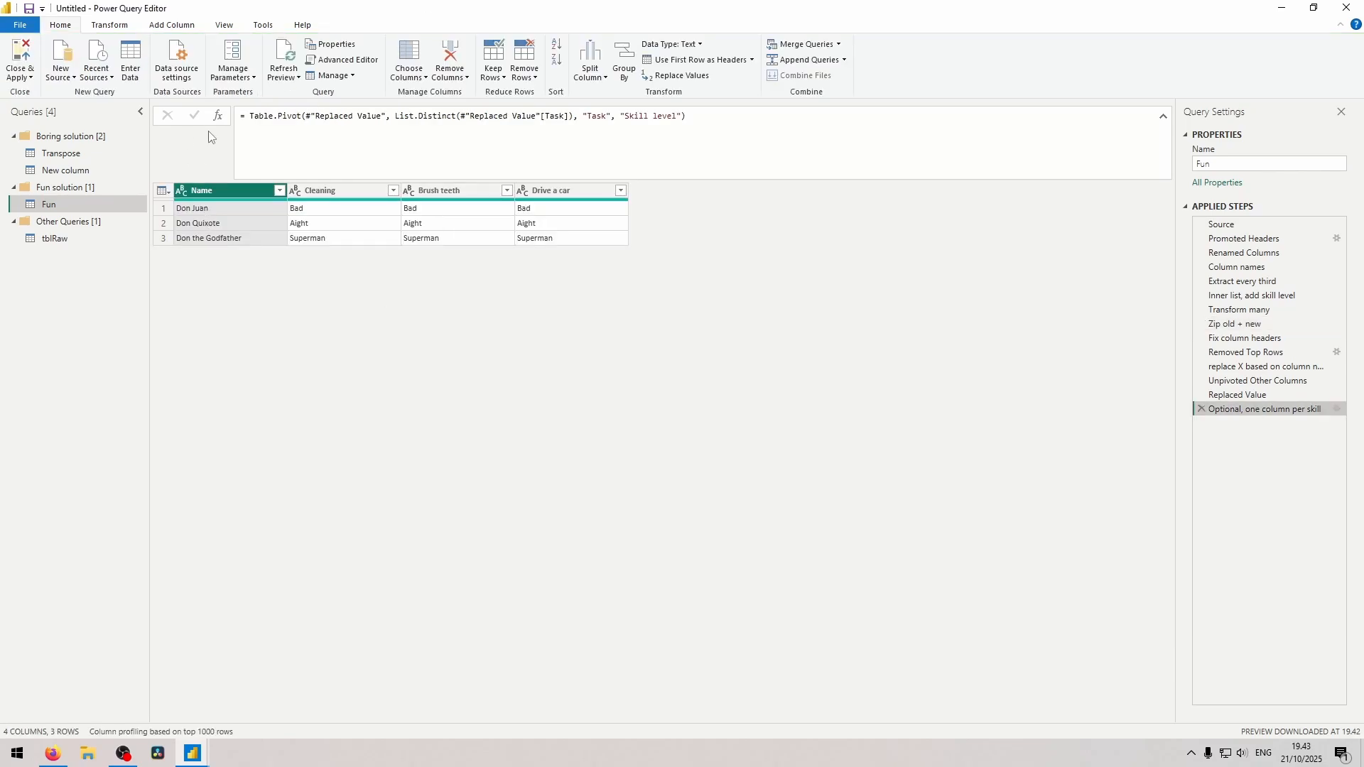
left_click(221, 121)
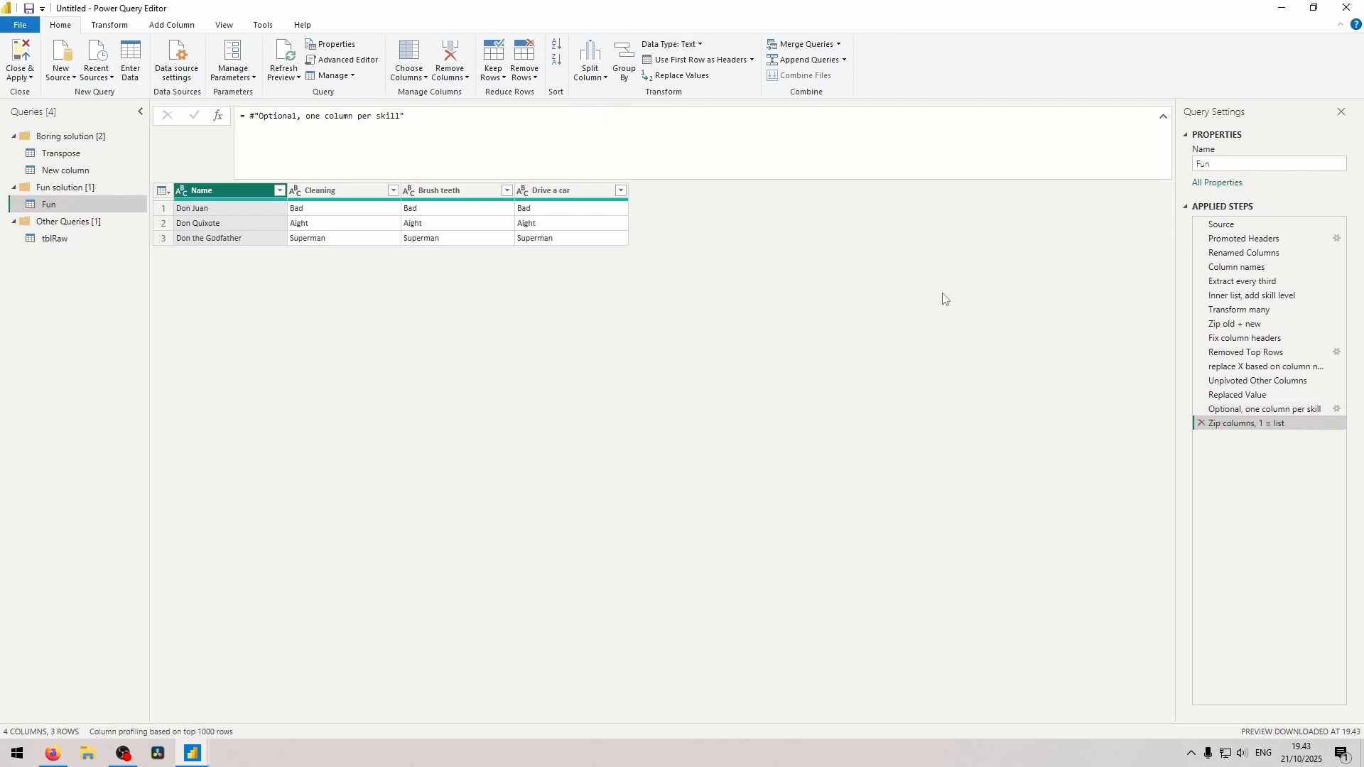
Compare the first item of the Extract every third list with the matching inner list in Inner list, add skill level.
left_click(1254, 282)
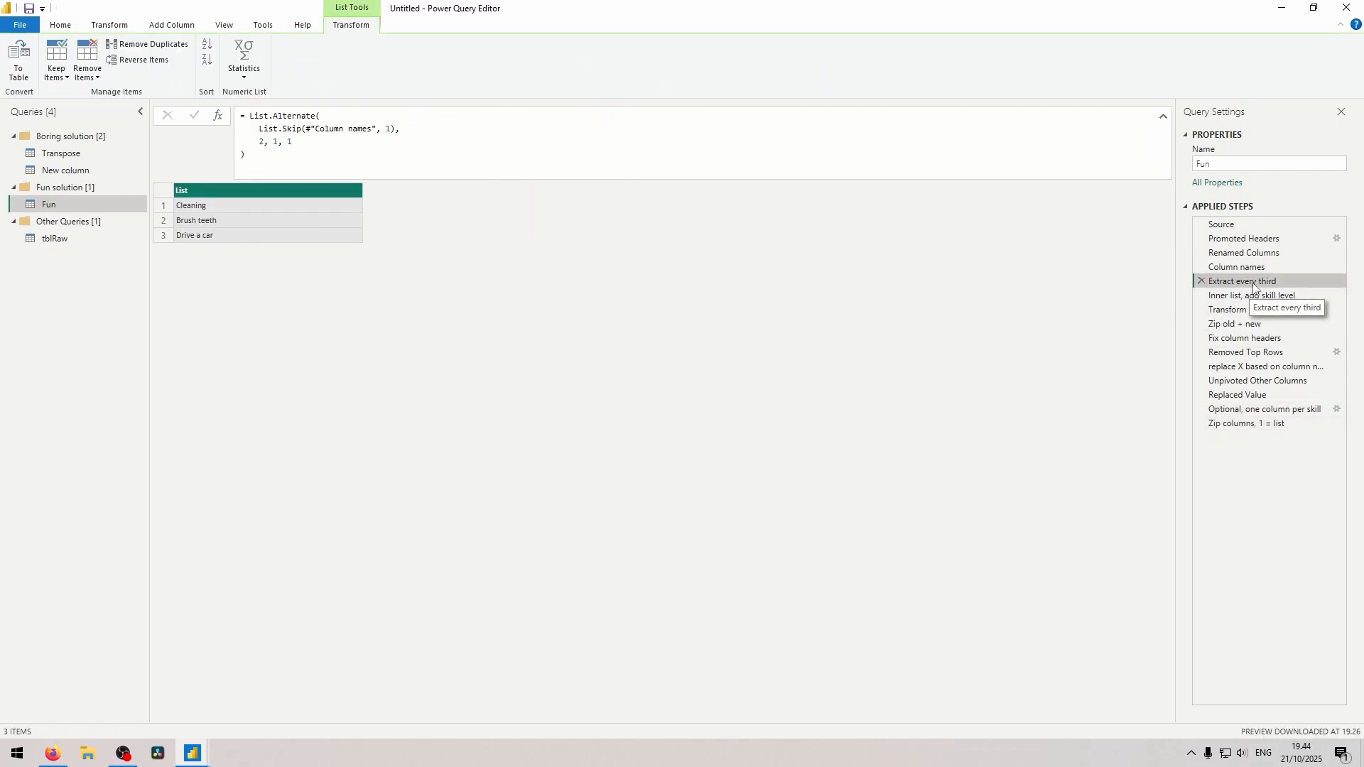
left_click(1254, 295)
left_click(239, 210)
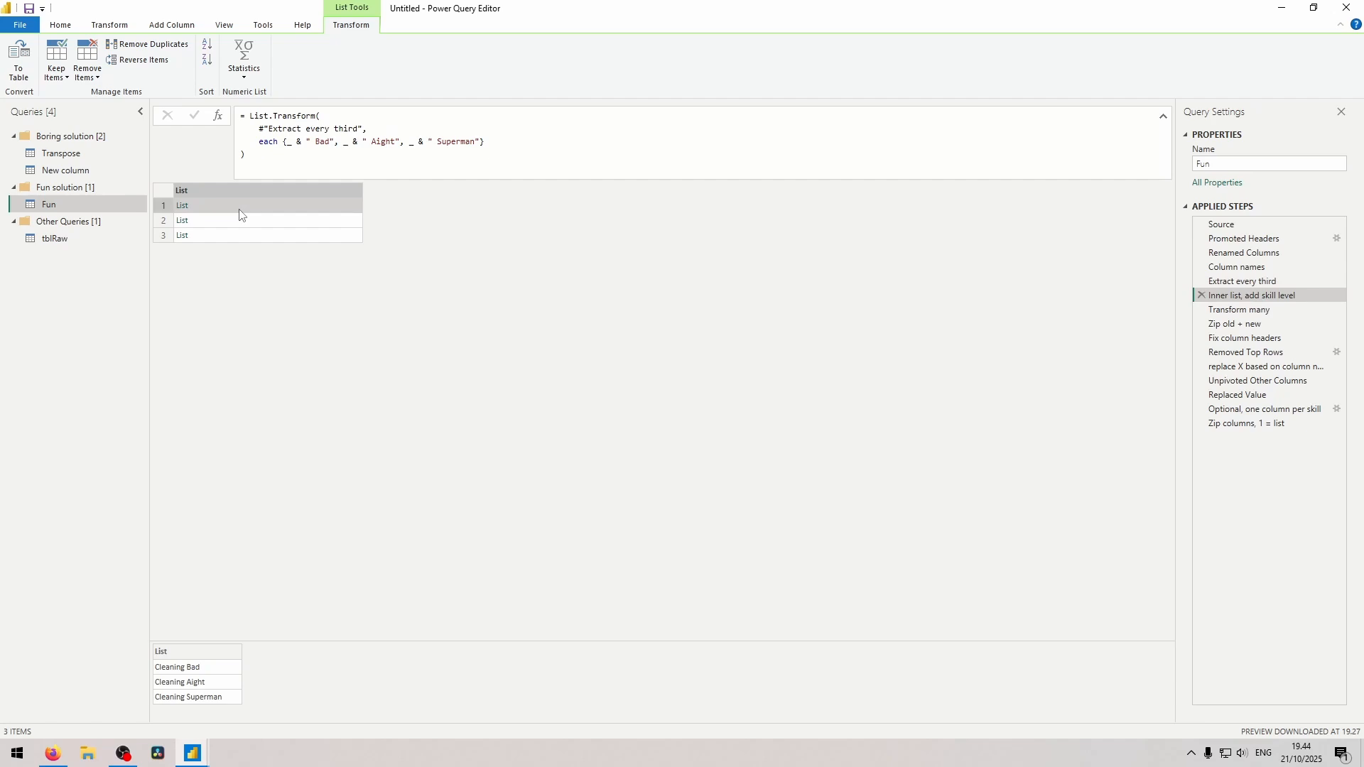
left_click(1243, 281)
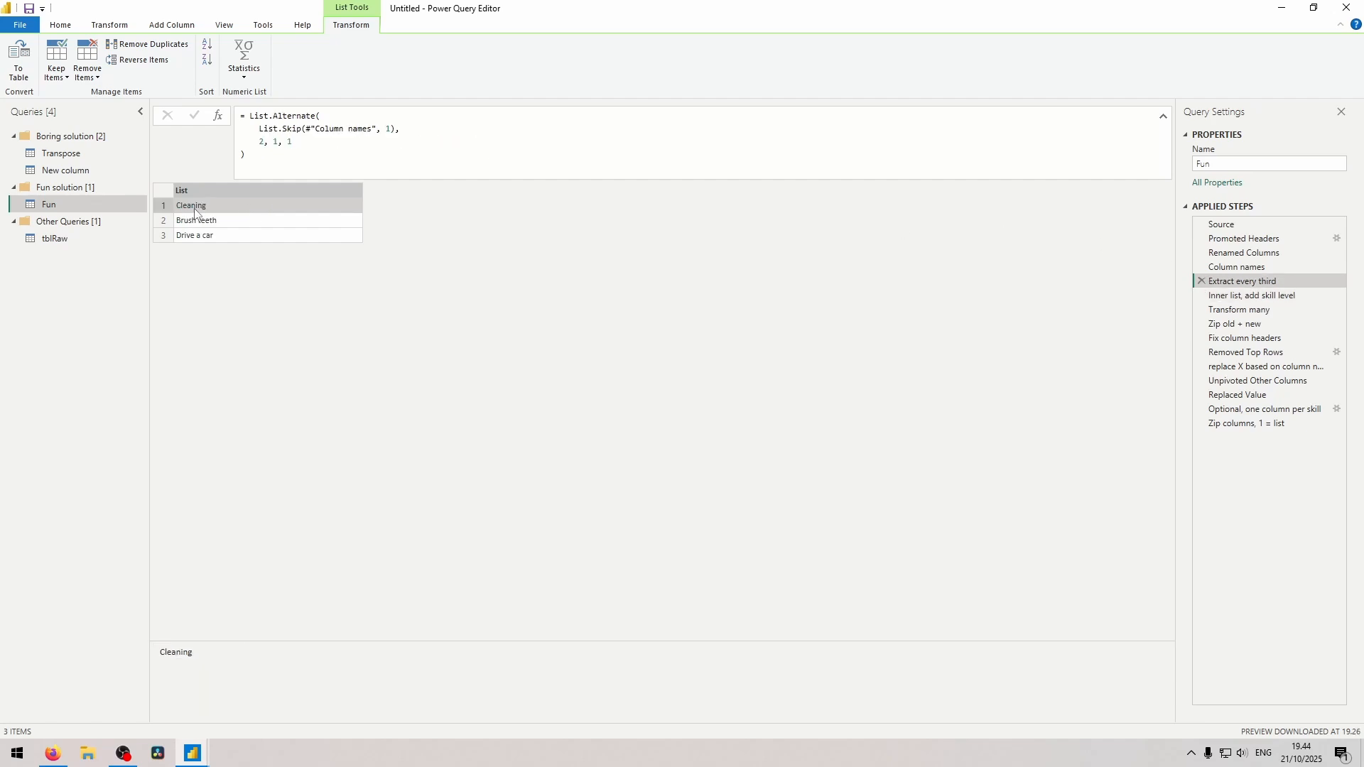
left_click(1272, 296)
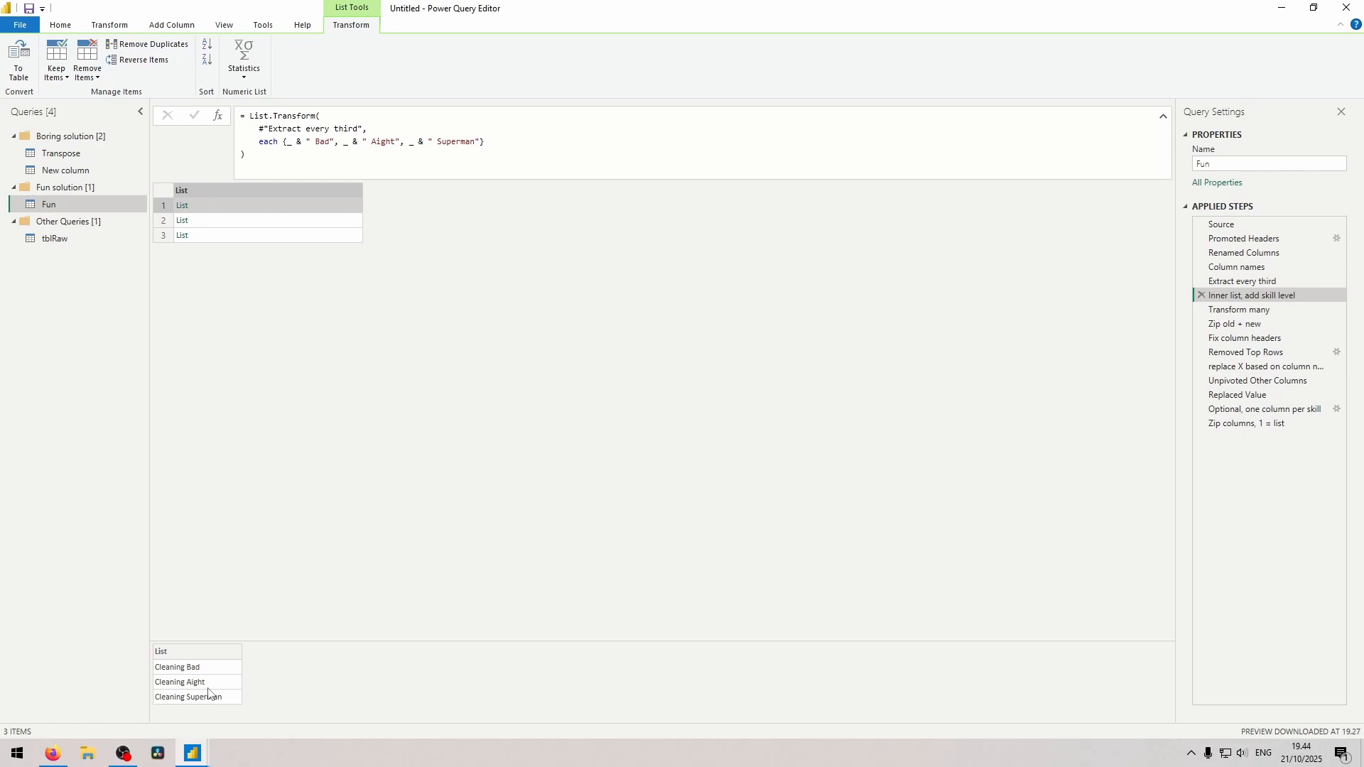
Set the formula of Zip columns, 1 = list to List.Zip({#"Extract every third", #"Inner list, add skill level"}).
left_click(1247, 423)
left_click_drag(406, 116, 253, 113)
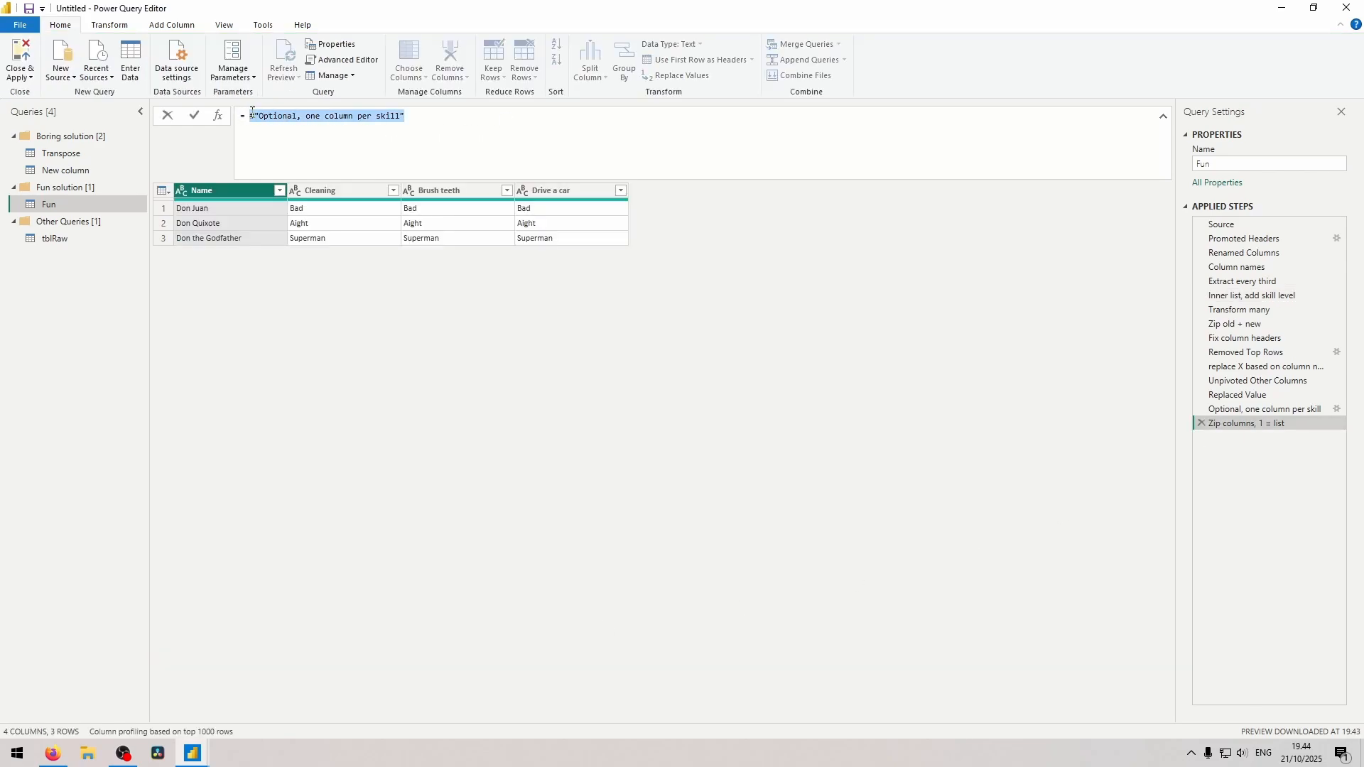
type("List.Zip({")
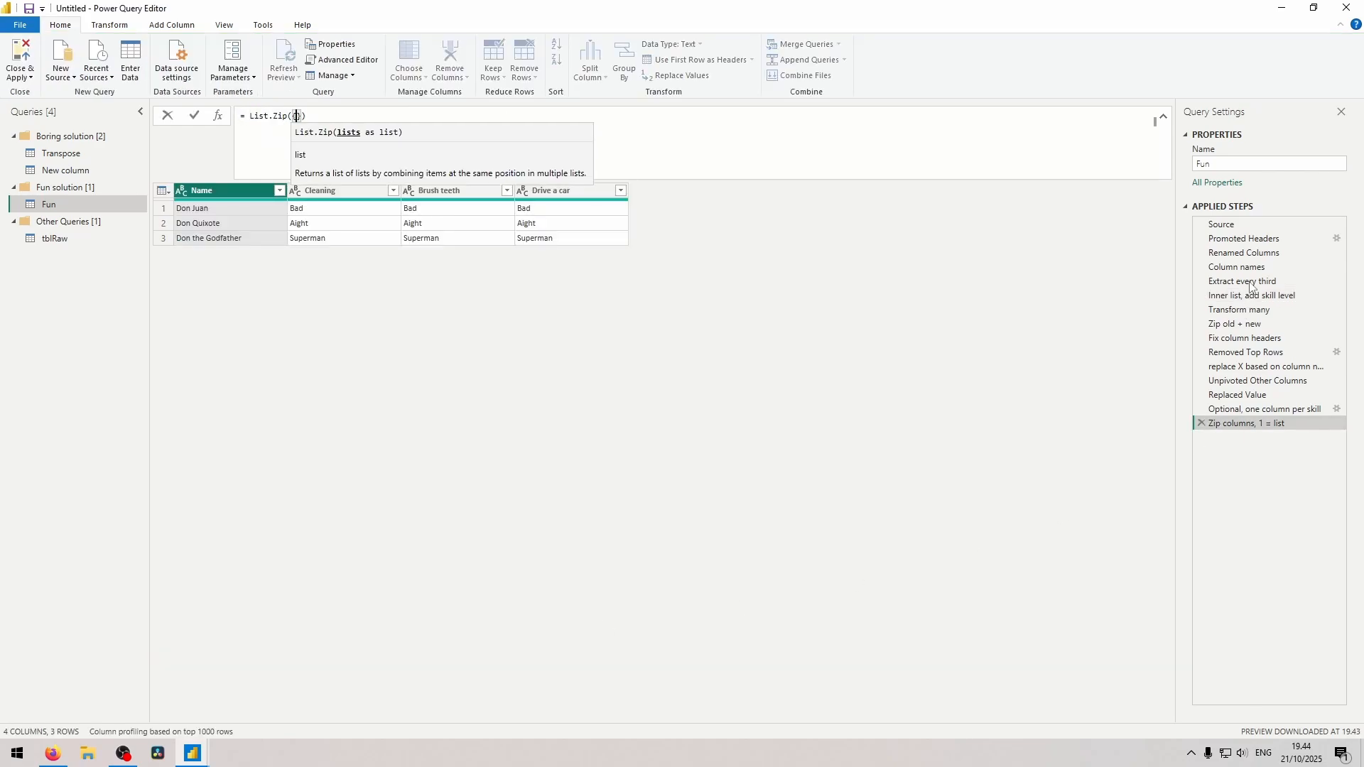
type("#\"Extract every third\", ")
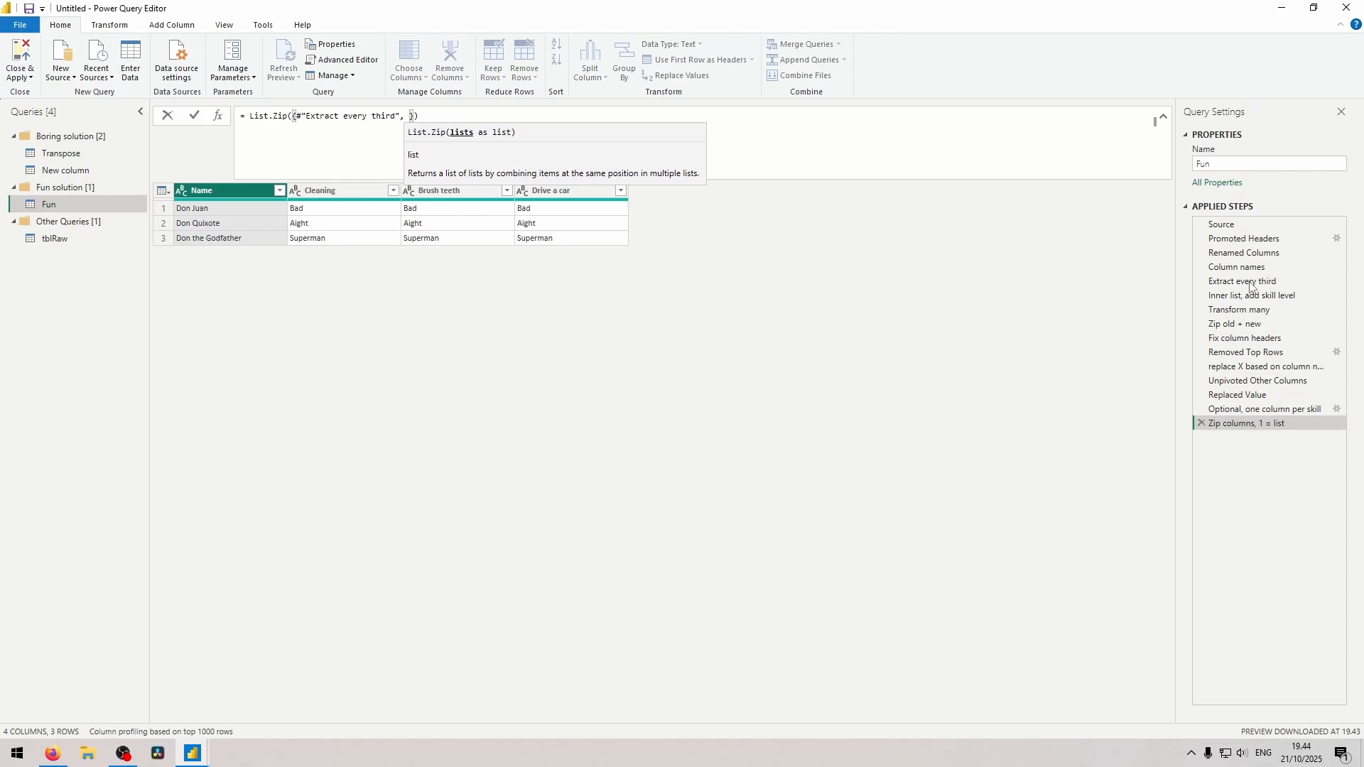
type("#\"Inner list, add skill level\"")
key("Return")
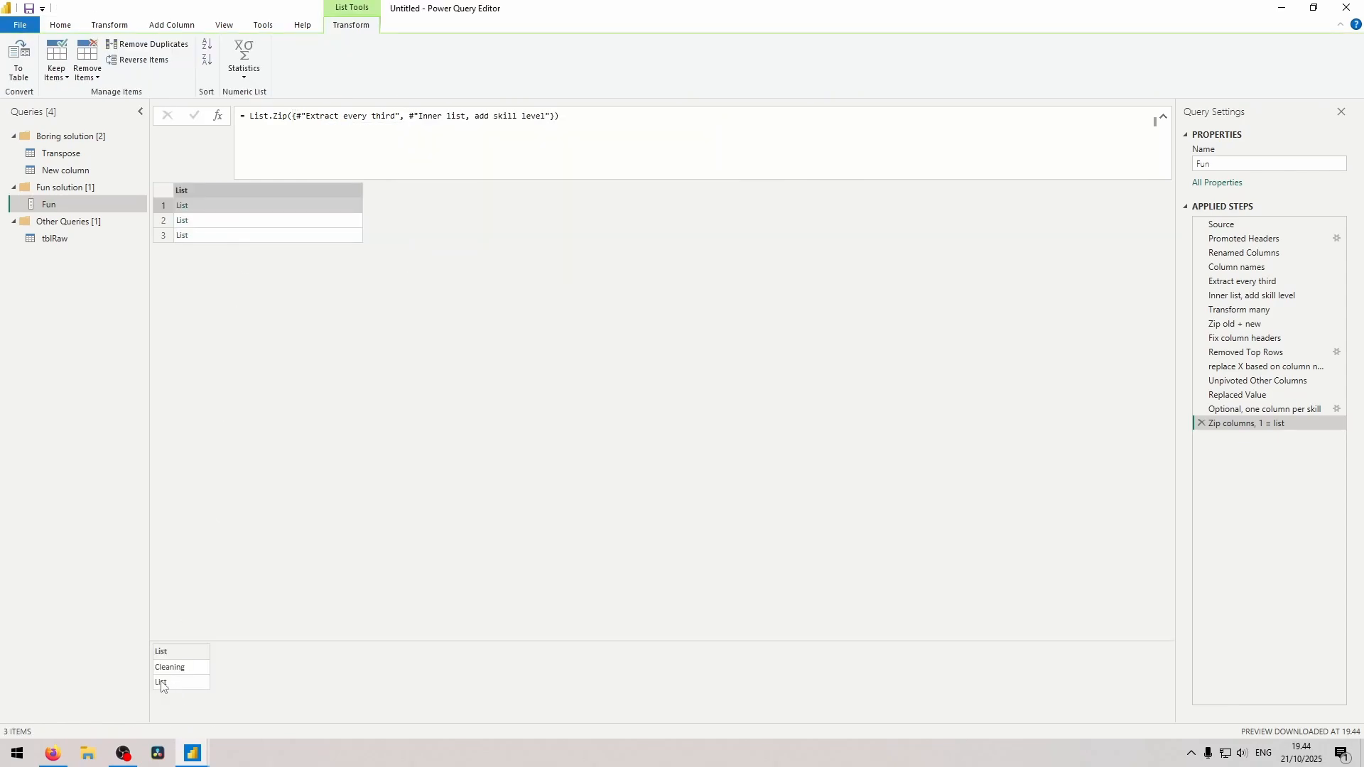
Add a custom step starting List.Accumulate with #"Zip columns, 1 = list" as the list and #"replace X based on column name" as the seed.
left_click(218, 117)
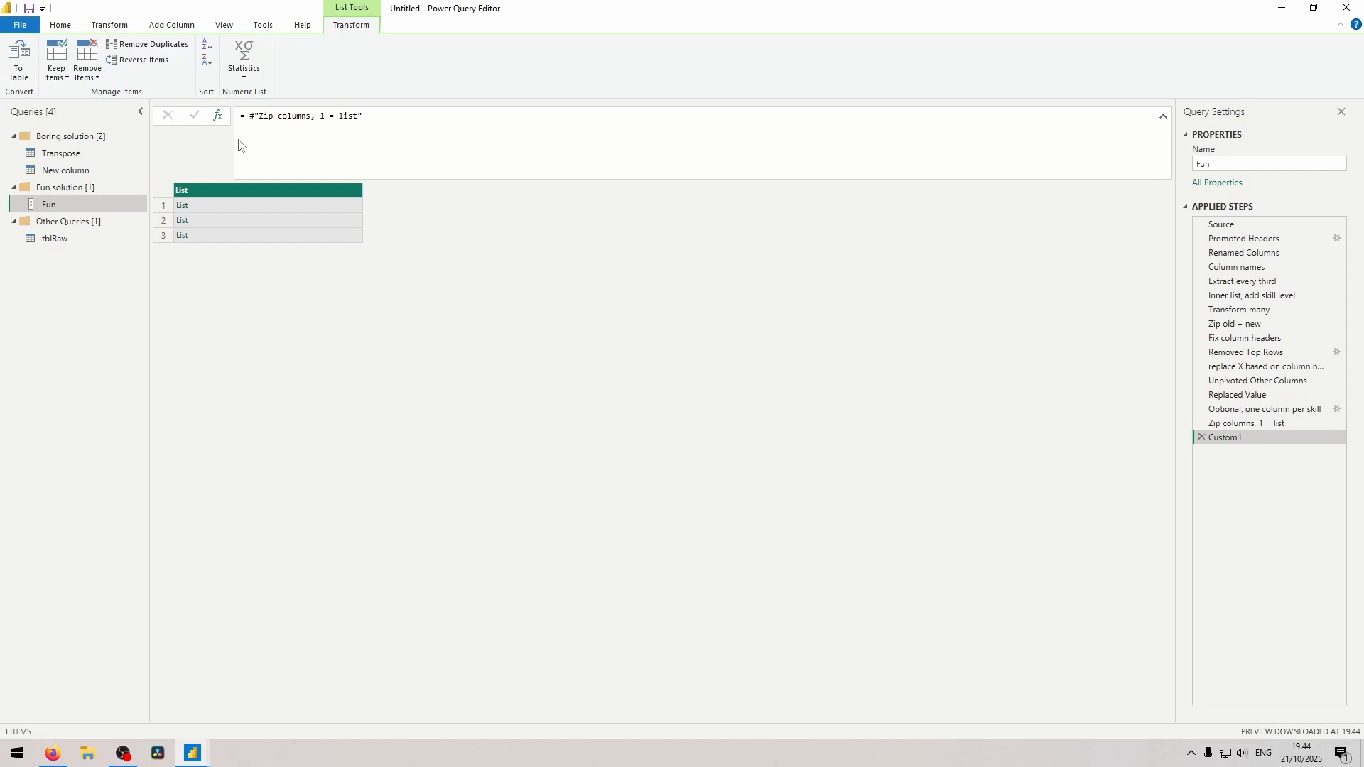
left_click_drag(365, 116, 326, 116)
left_click_drag(326, 116, 251, 116)
type("lista")
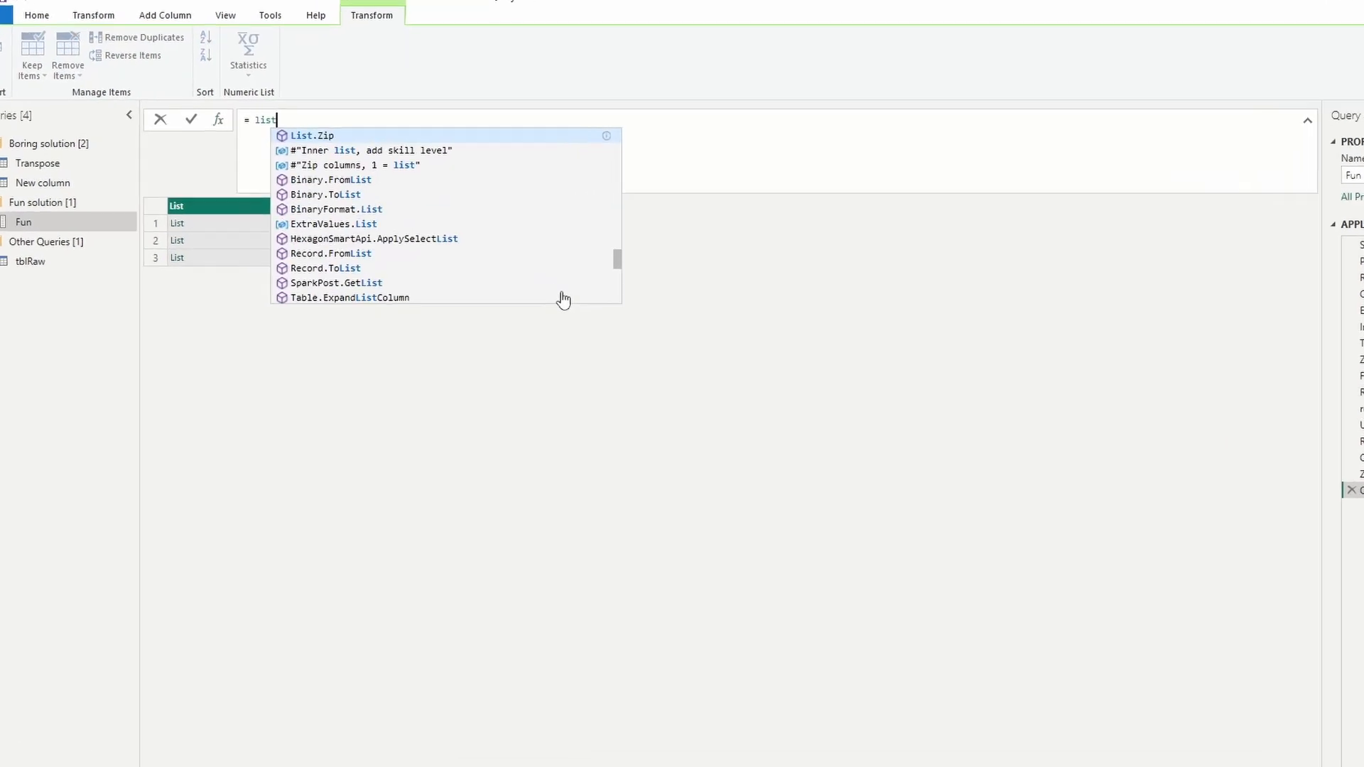
type("cc")
key("Tab")
type("(")
key("Return")
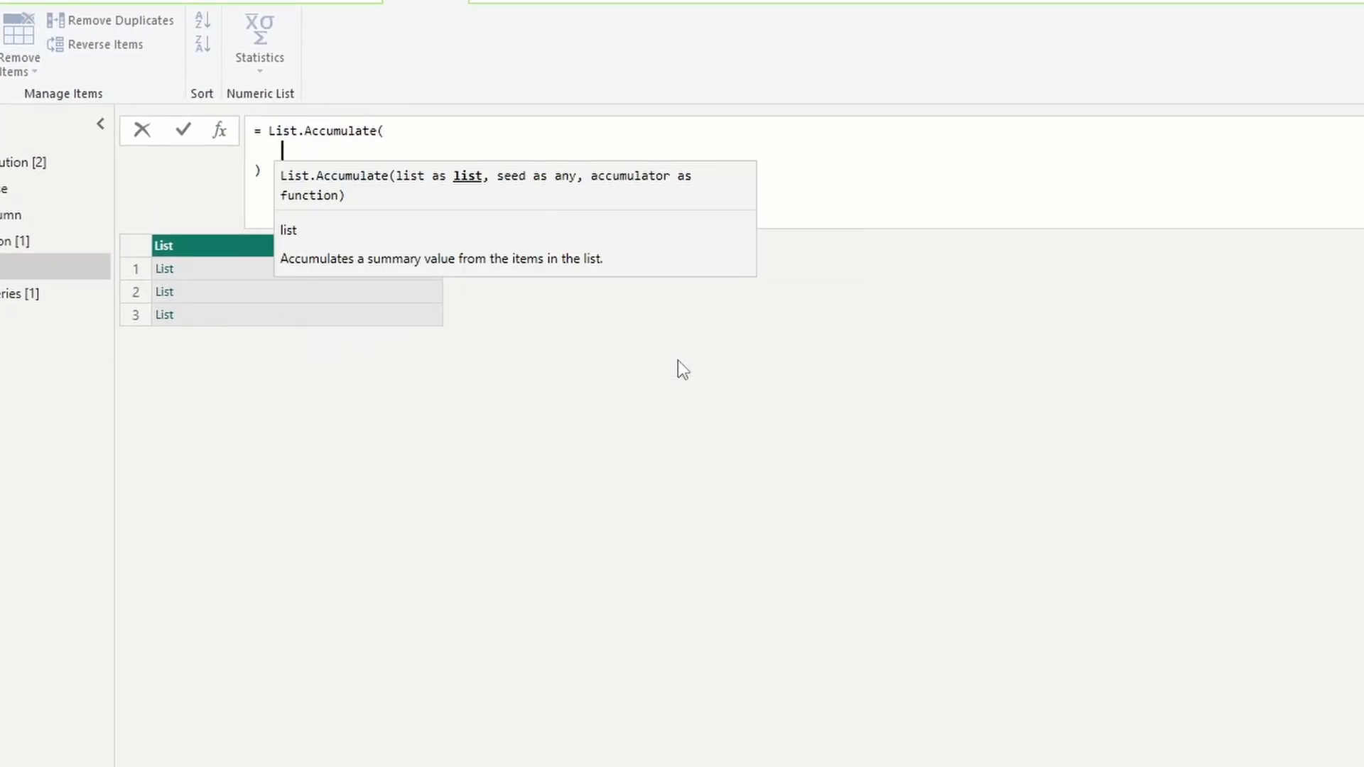
type("#\"Zip columns, 1 = list\"")
type(",")
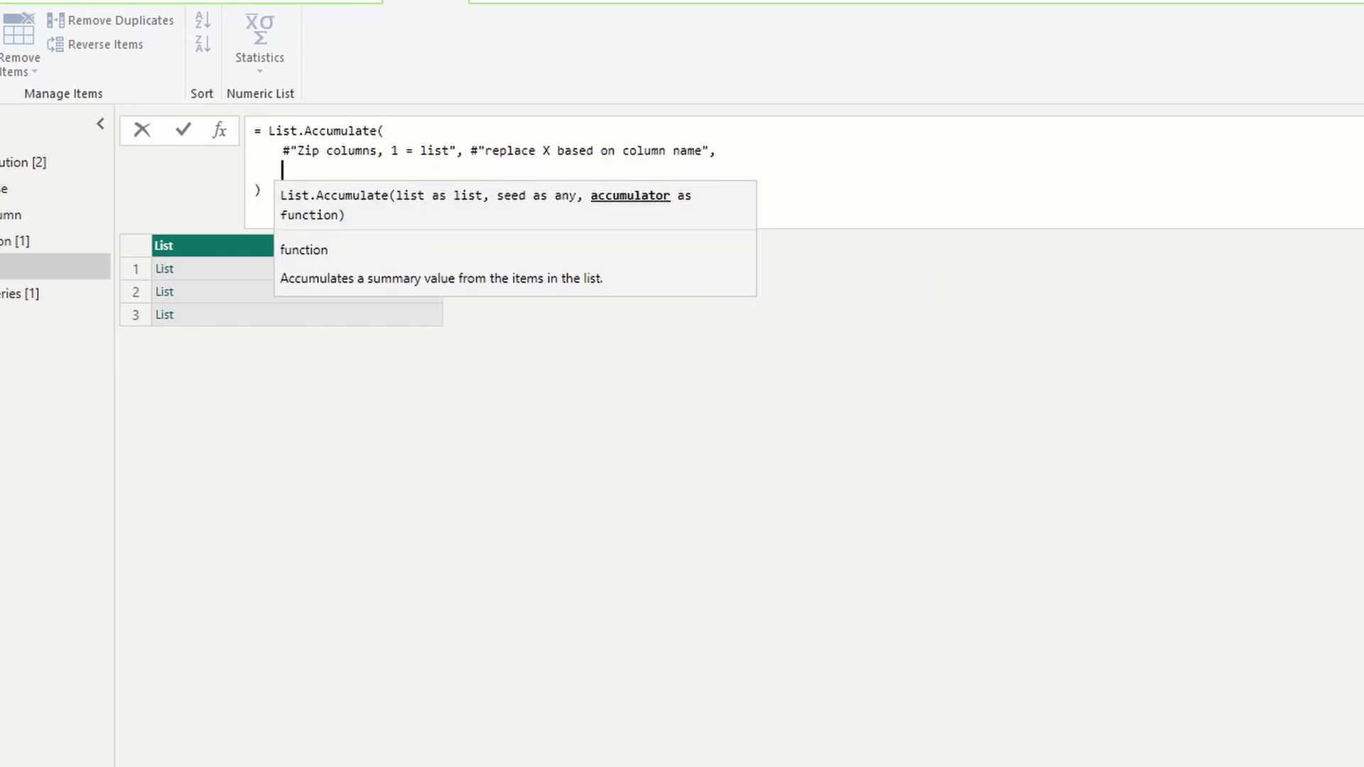
Begin the accumulator function of List.Accumulate with the parameters (state, current) =>.
type("(state, cur")
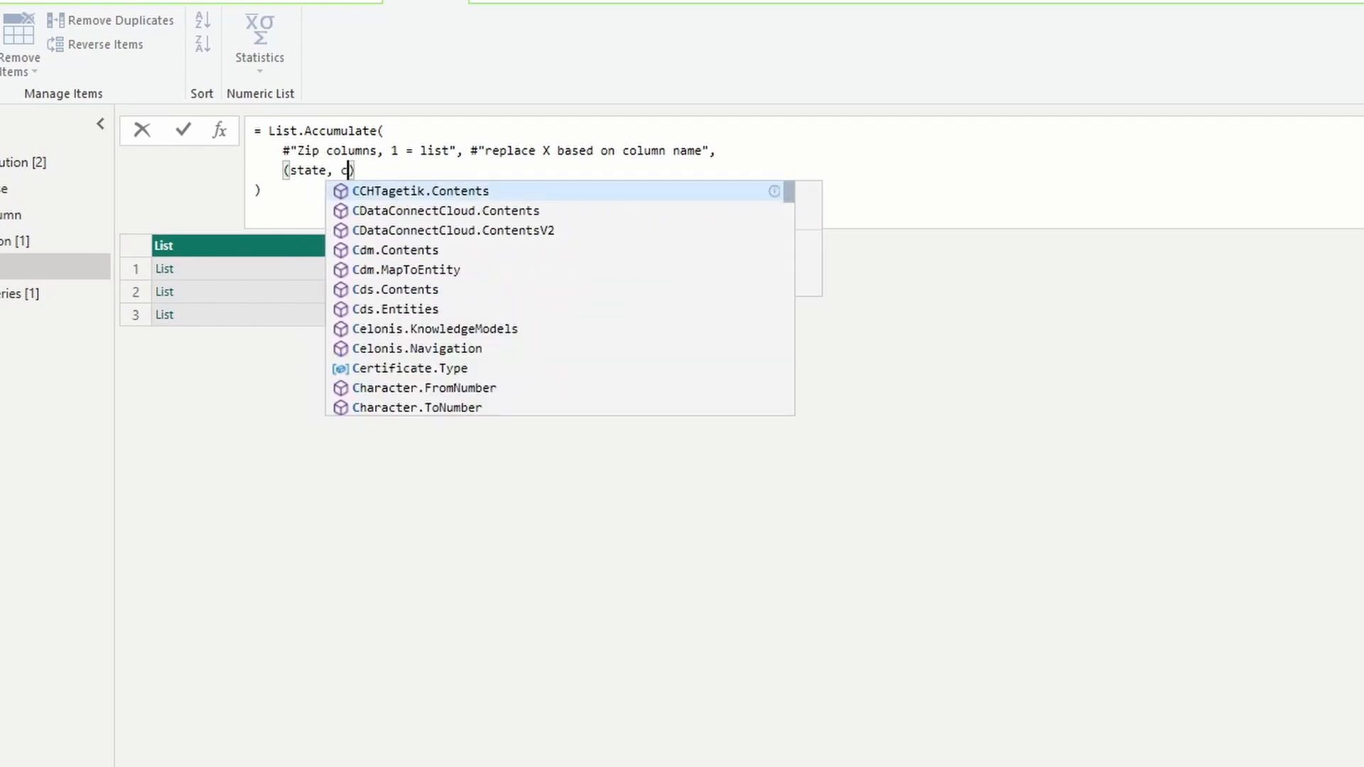
key("BackSpace")
key("BackSpace")
type("urrent) =>")
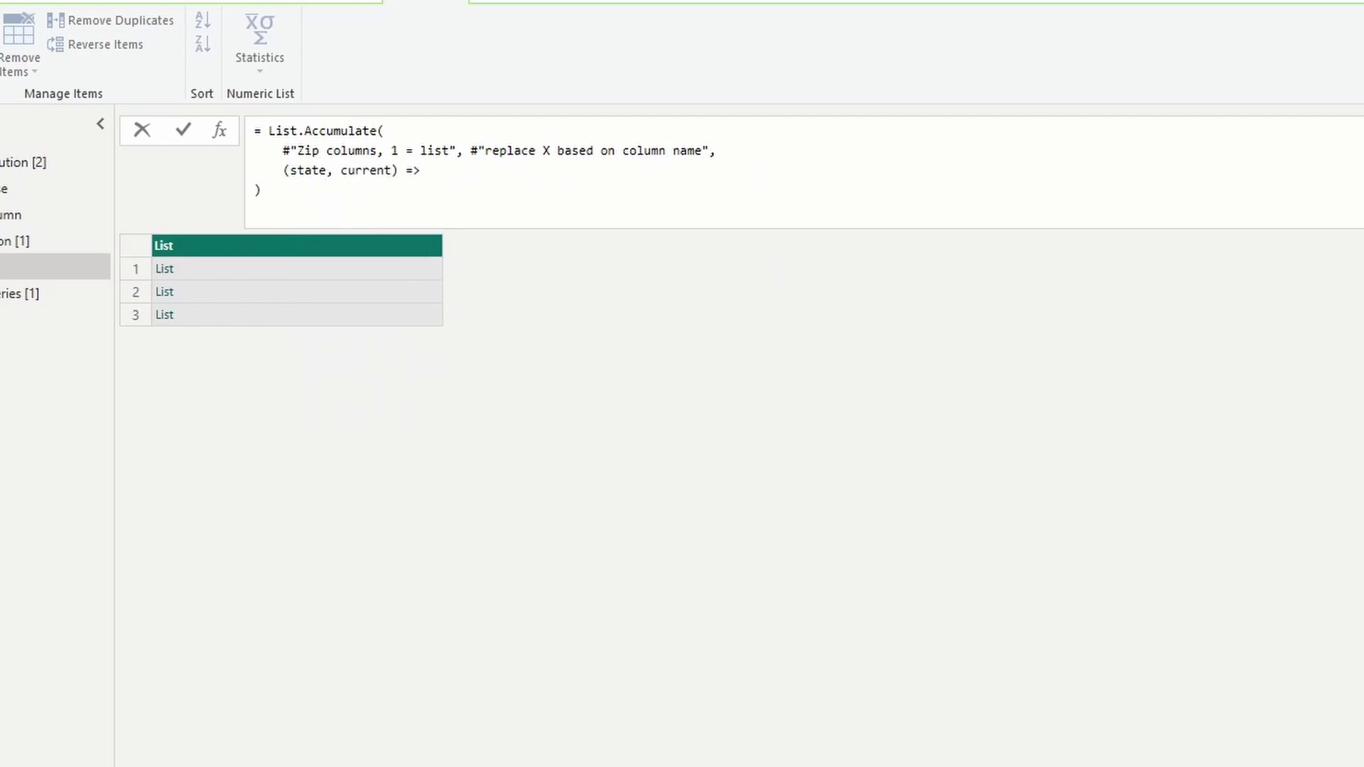
In the accumulator body, call Table.CombineColumns with state as the table and current{1} as the source columns.
key("Return")
type("tablecom")
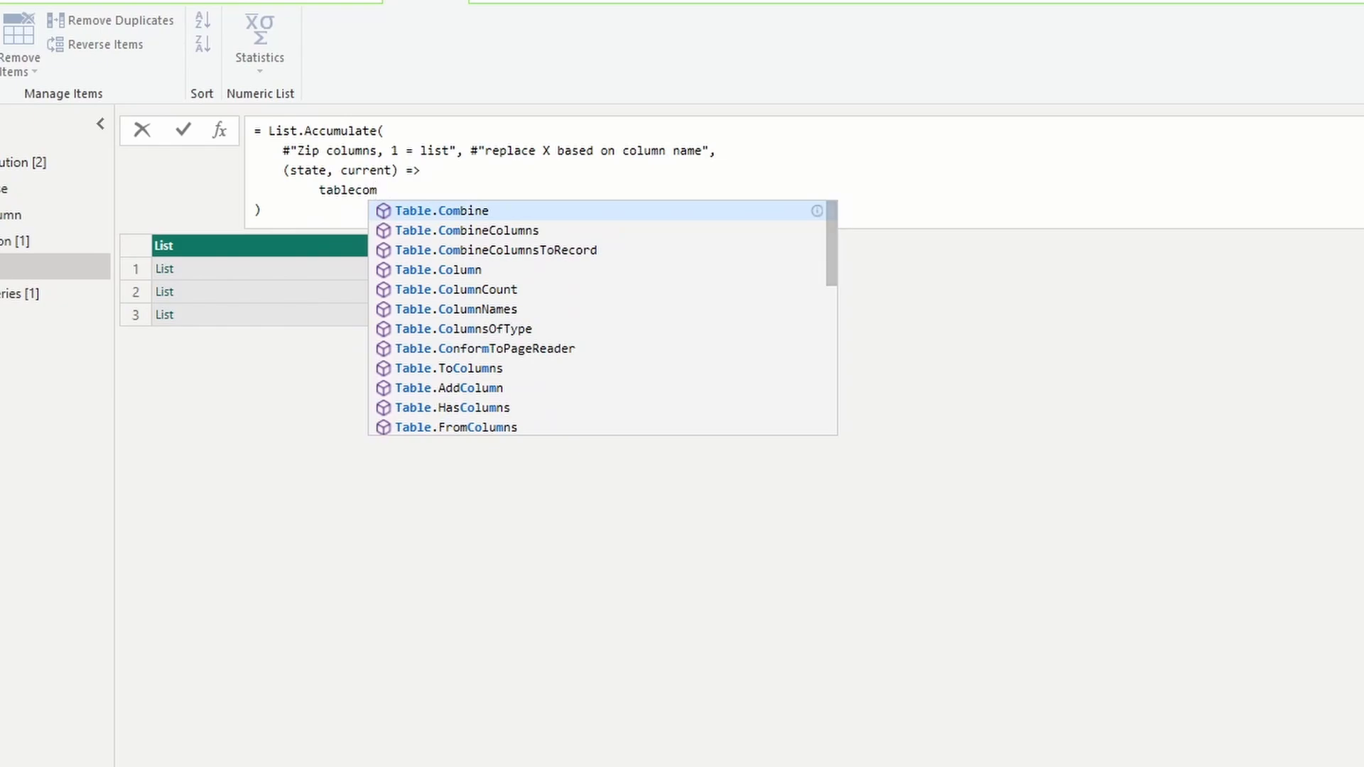
key("Down")
key("Tab")
type("(")
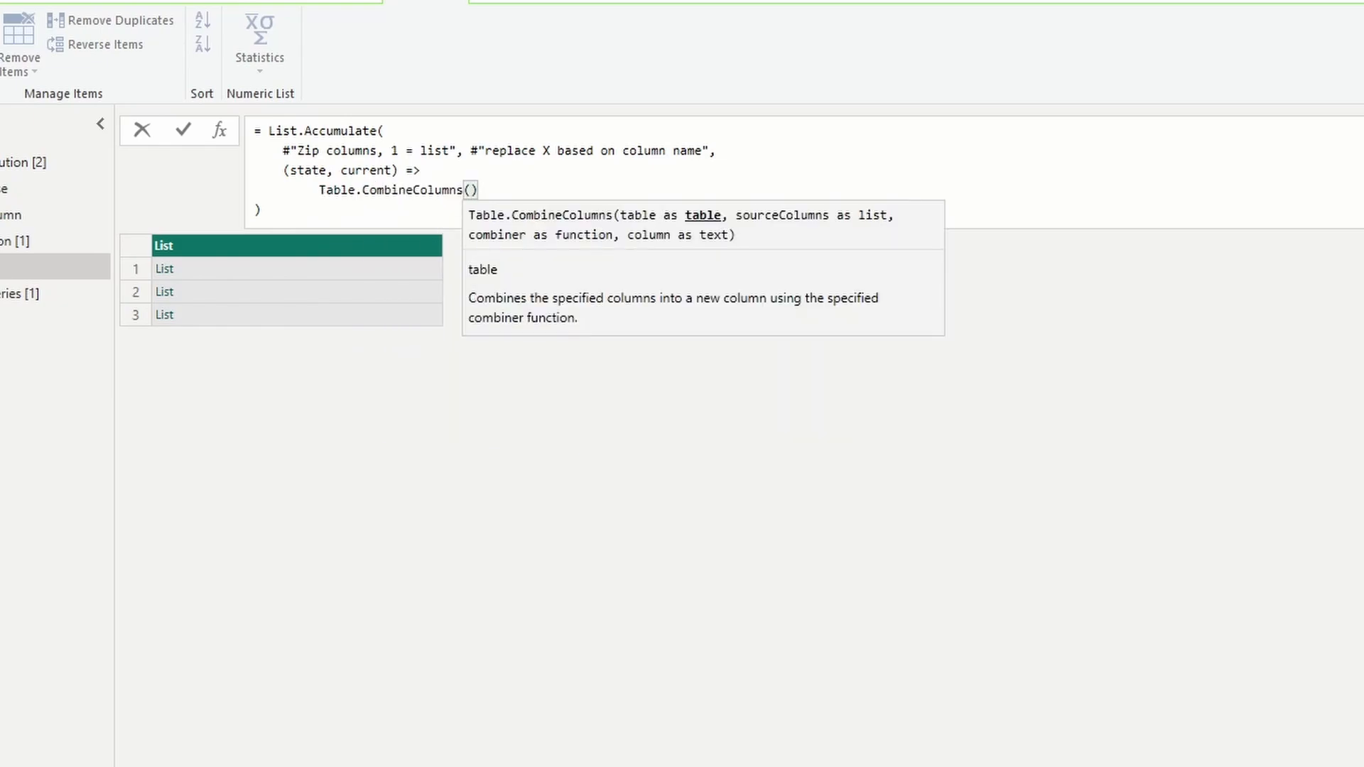
key("Return")
type("state,")
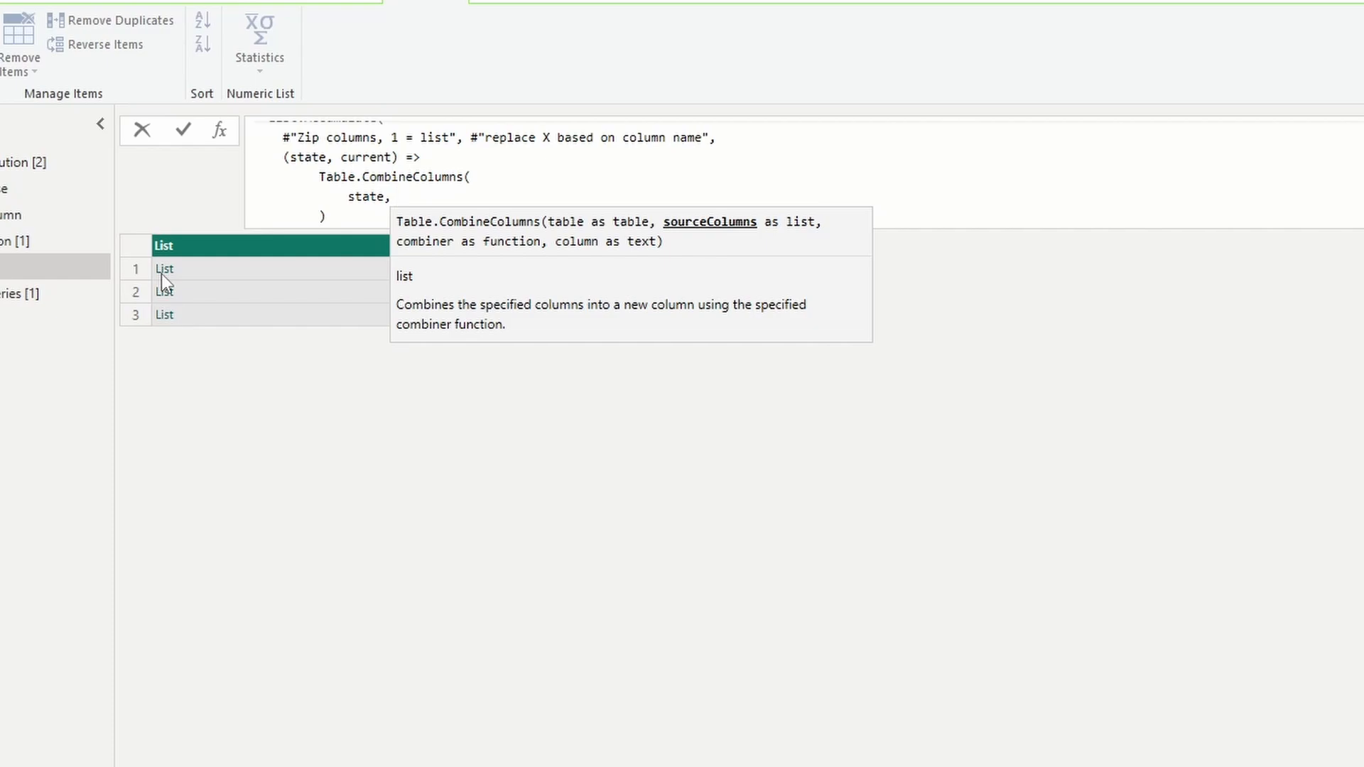
type(" current{1")
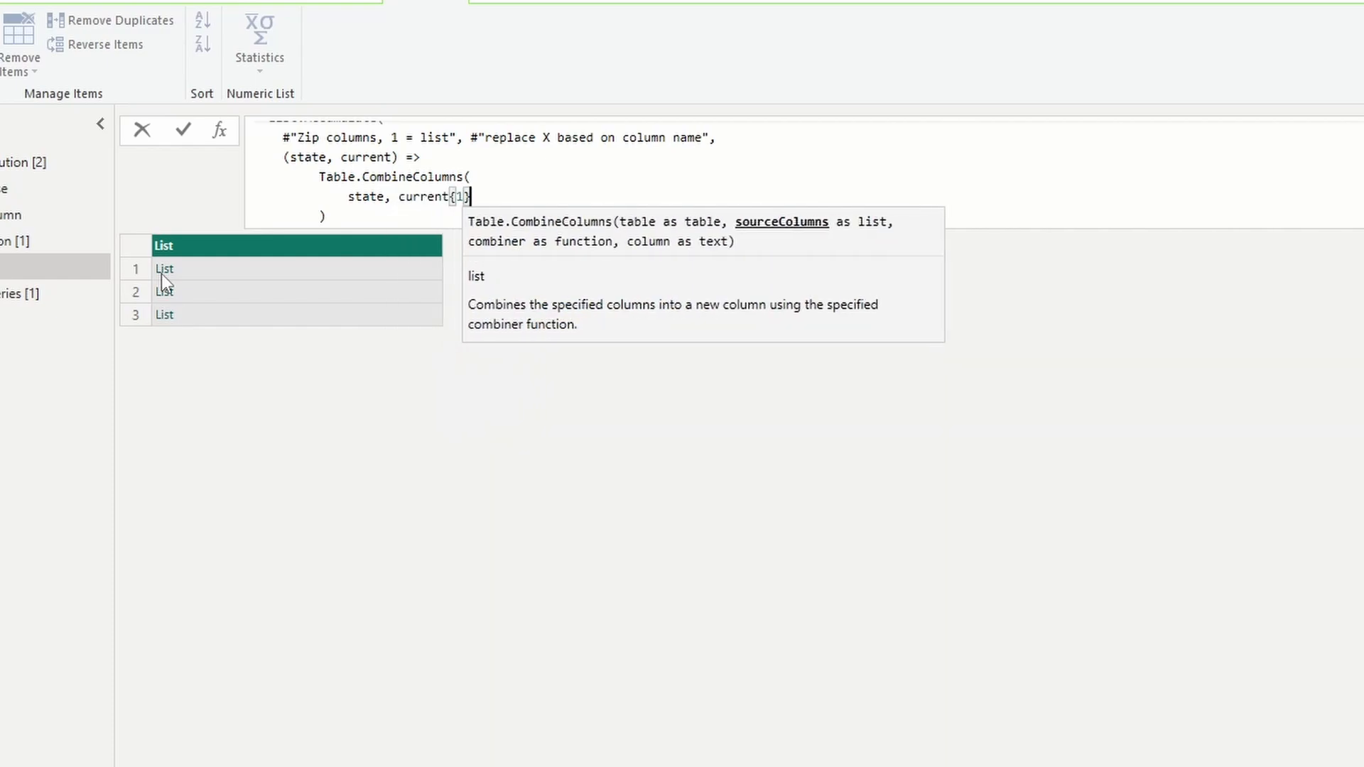
type("},")
Complete Table.CombineColumns with the combiner (_) as text => Text.Combine(_) and the column name current{0}, and commit the formula.
key("Return")
type("(_) as")
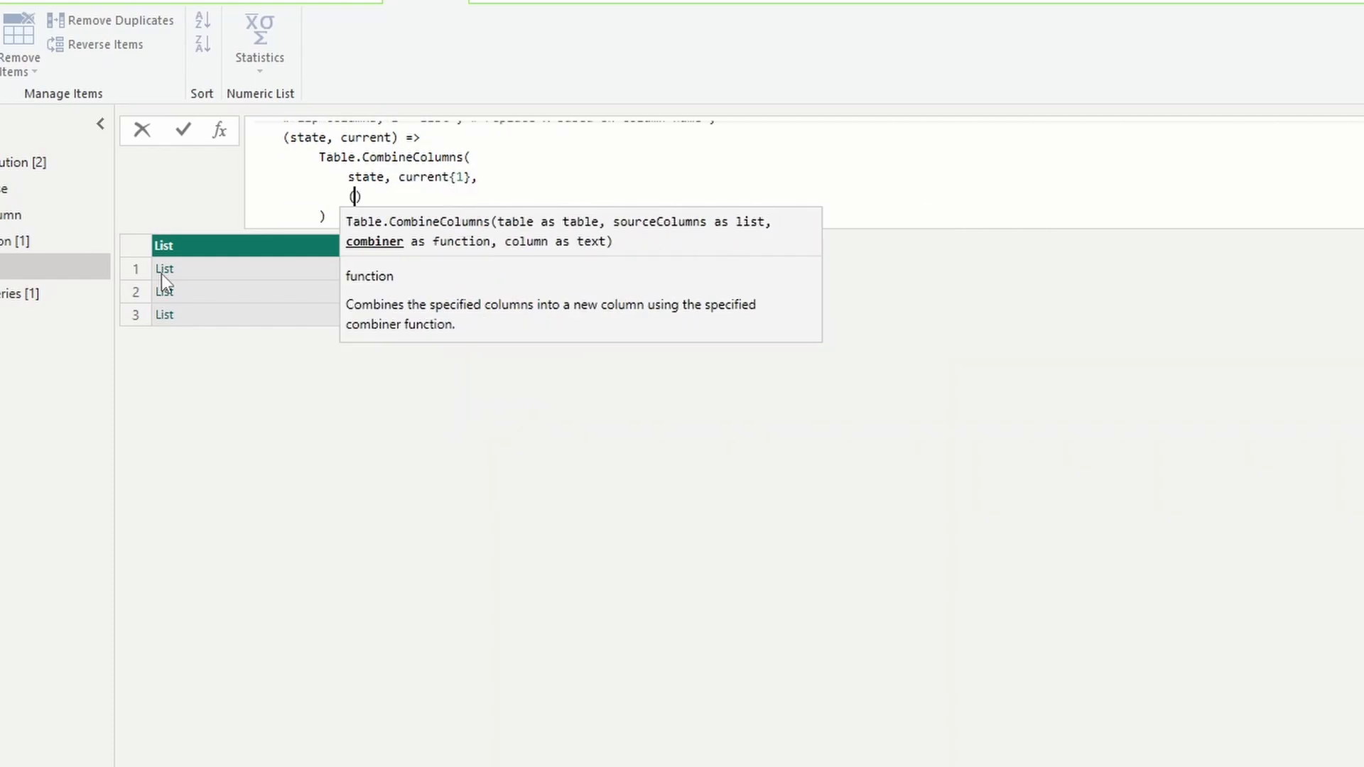
type(" tex")
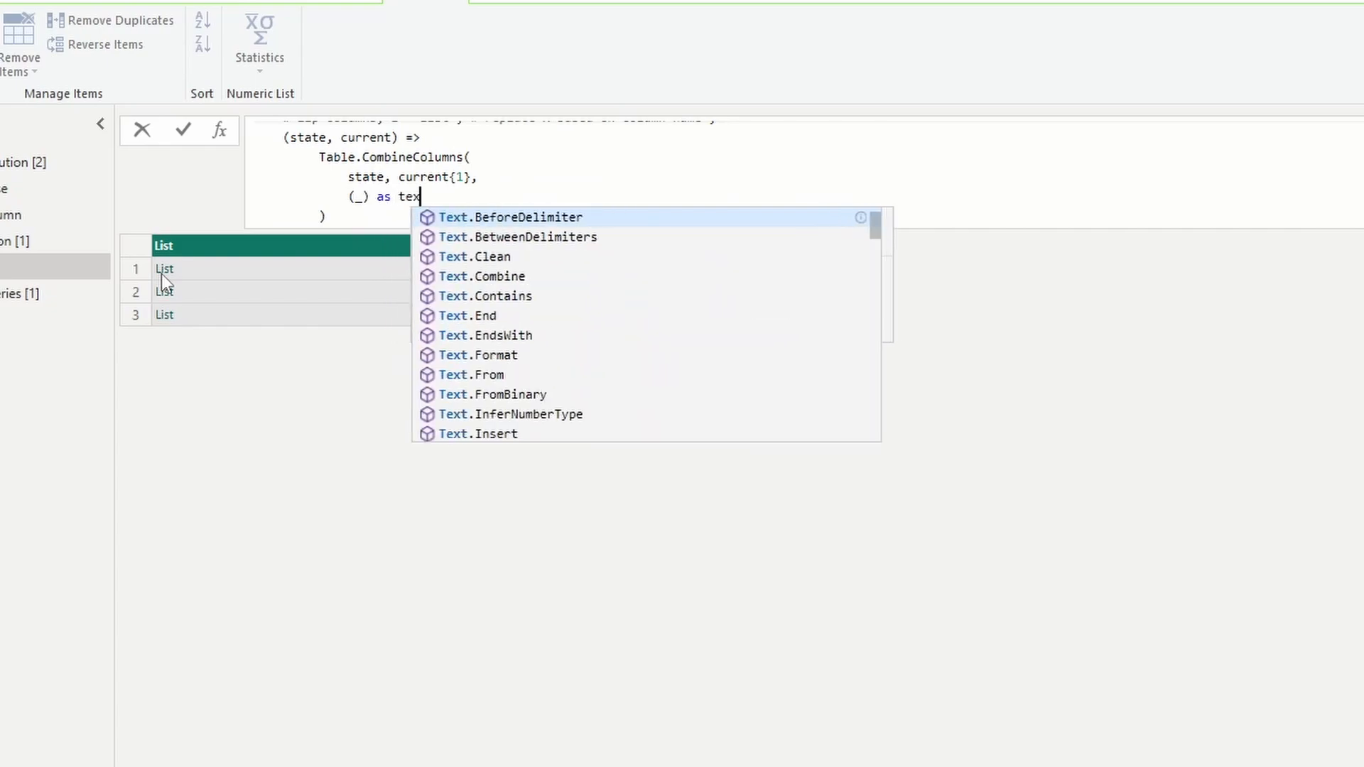
type("t => Text.Combine")
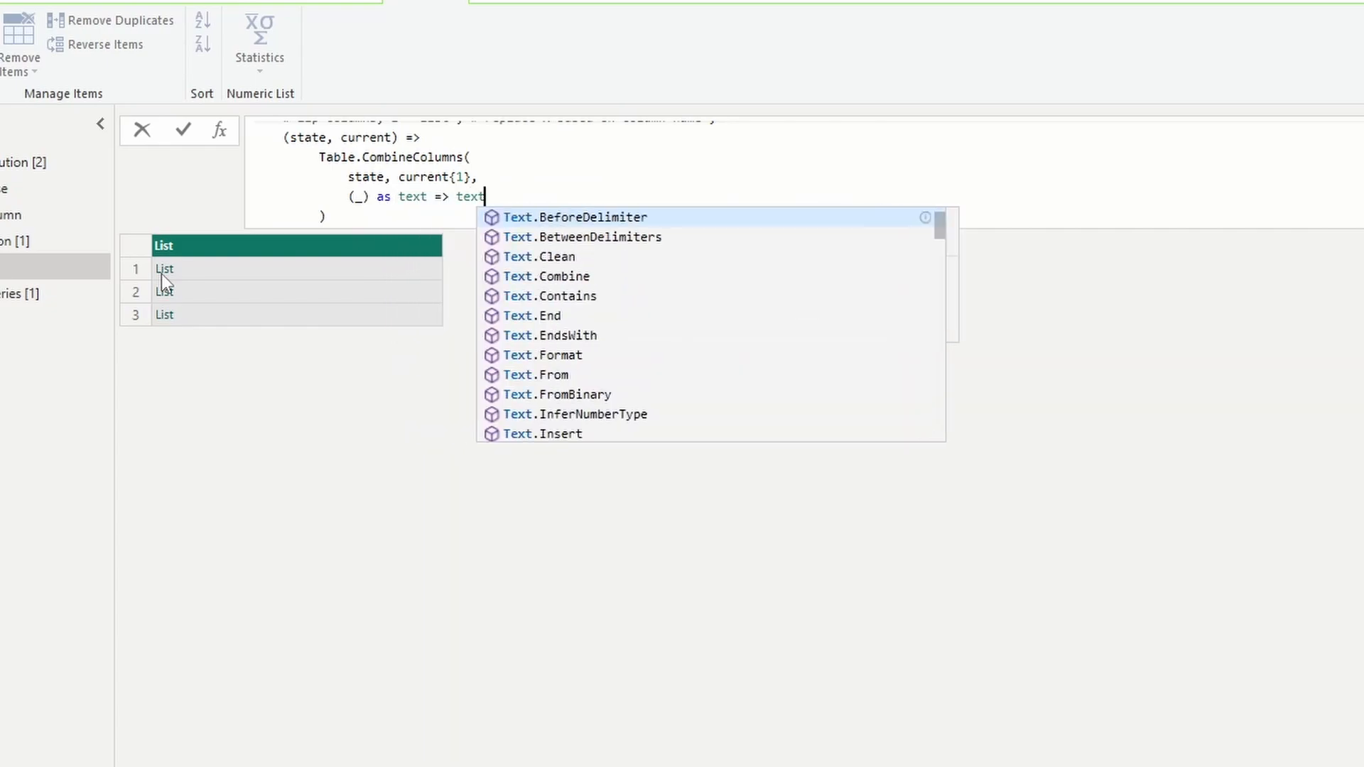
type("(")
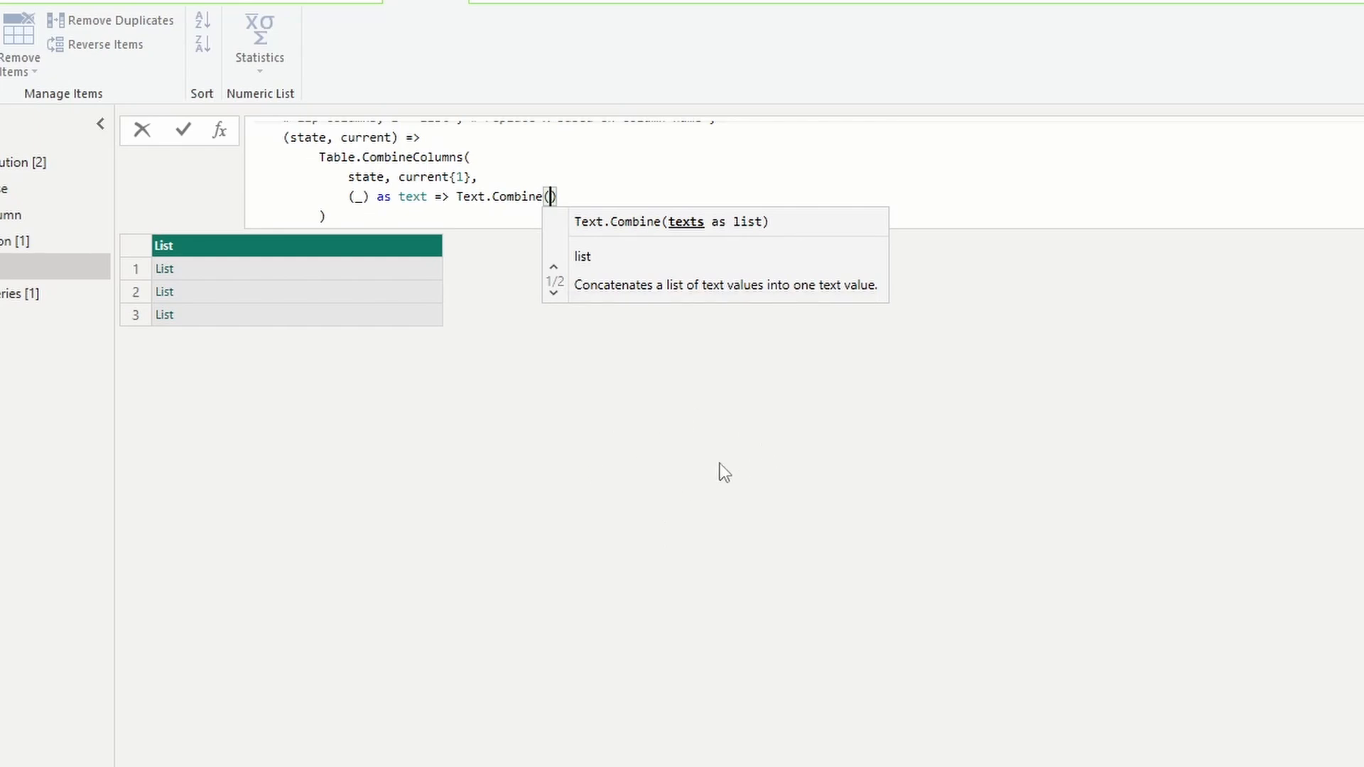
type("_),")
key("Return")
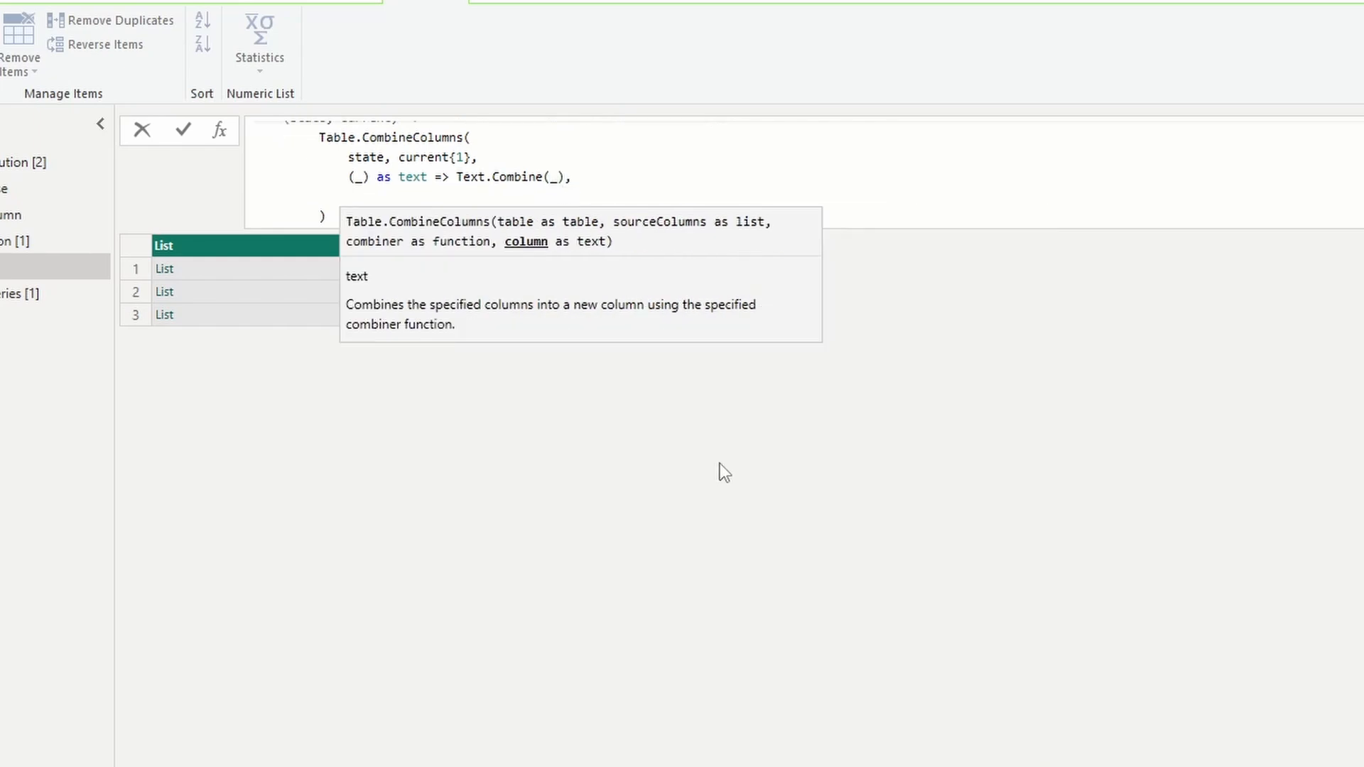
type("current{0")
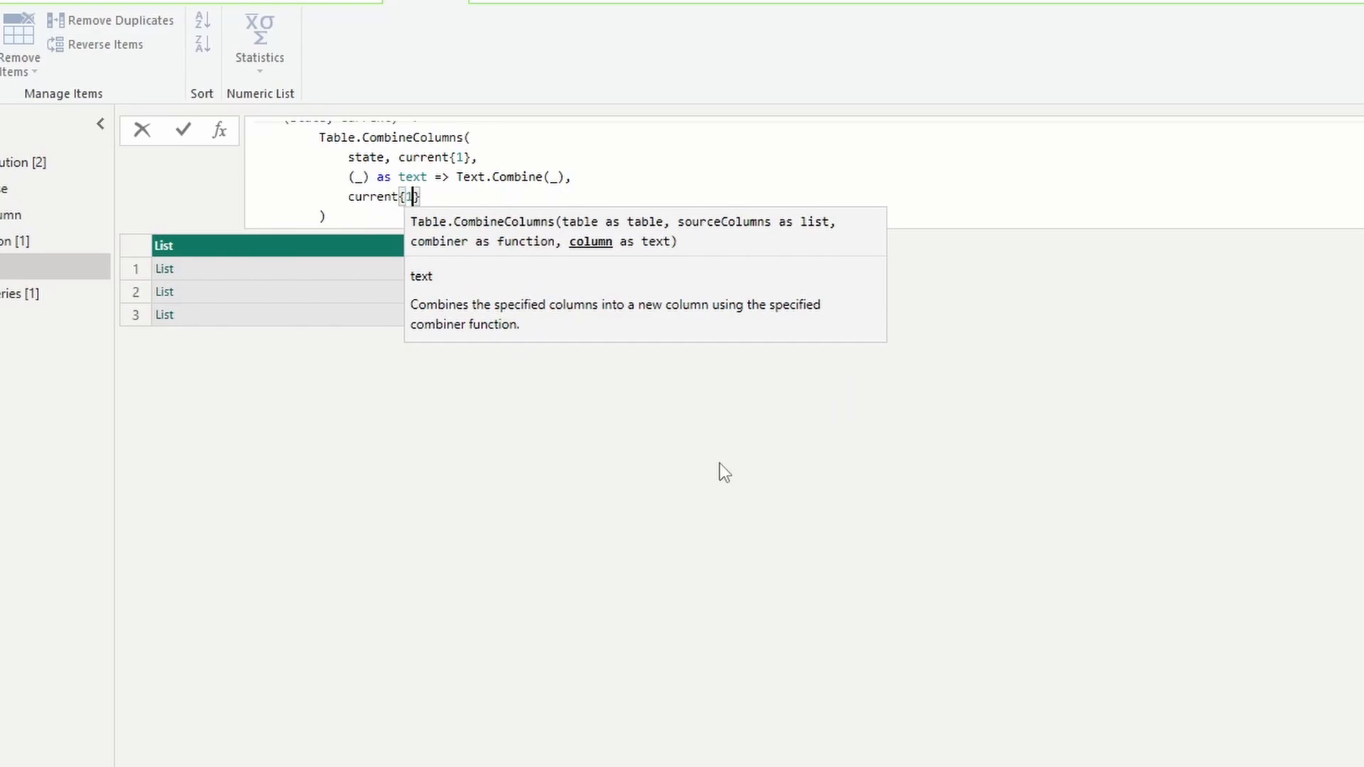
key("Return")
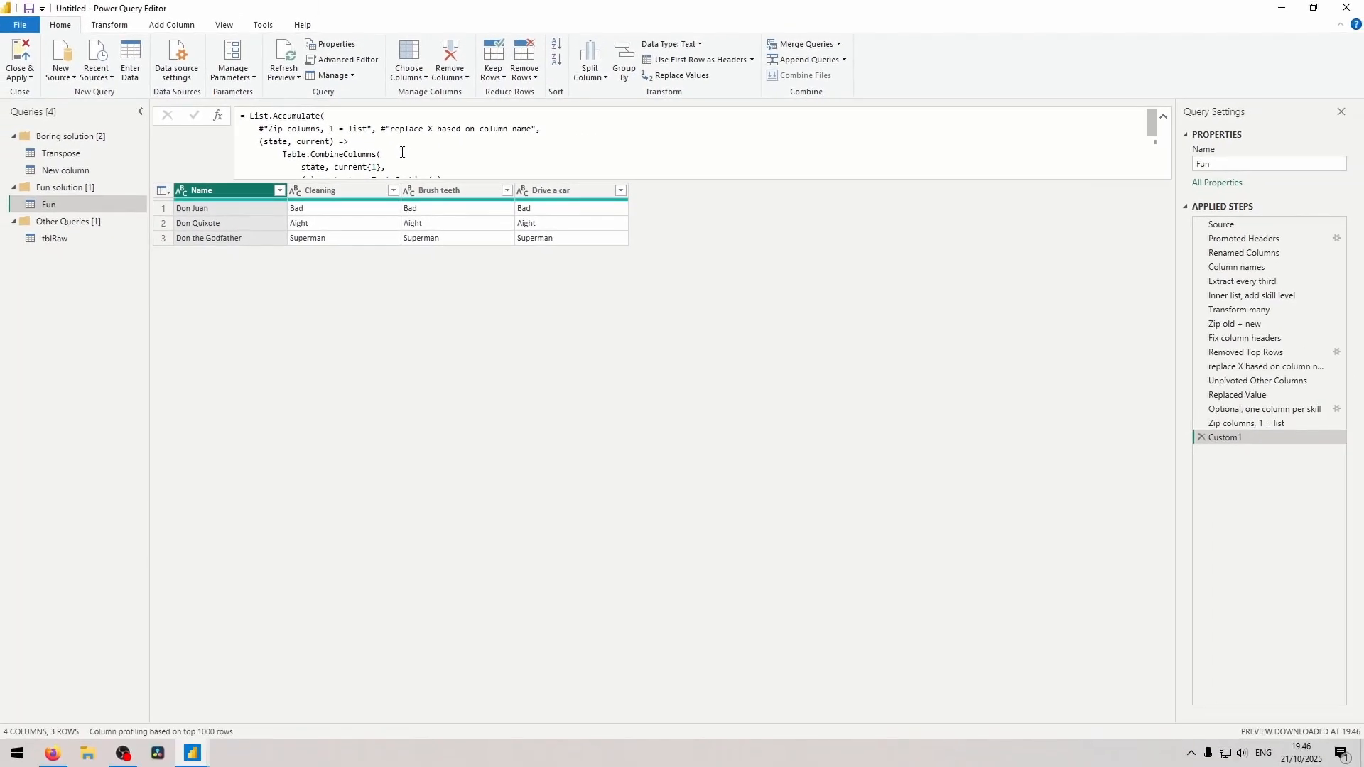
Compare the List.Accumulate step with the pivot step "Optional, one column per skill", and rename Custom1 to "Alternative to pivoting".
double_click(255, 116)
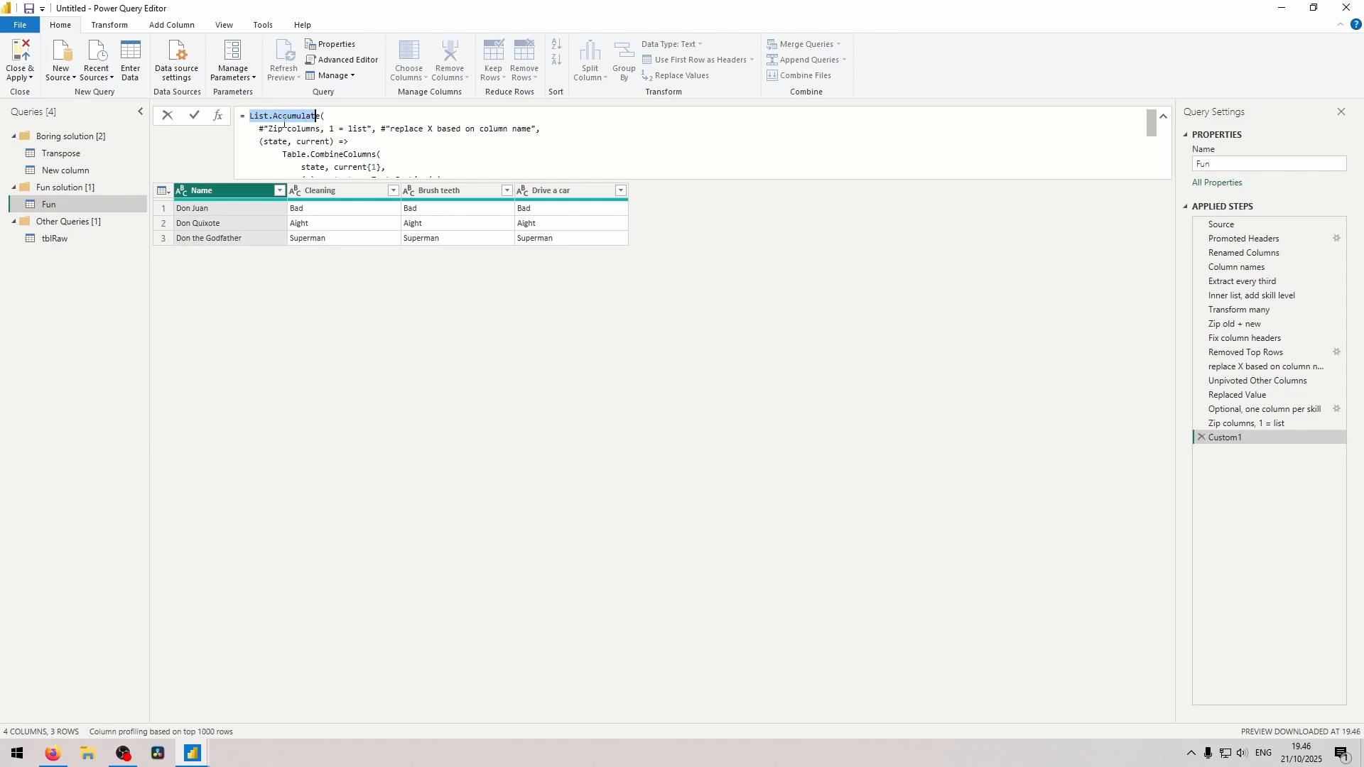
left_click(1224, 410)
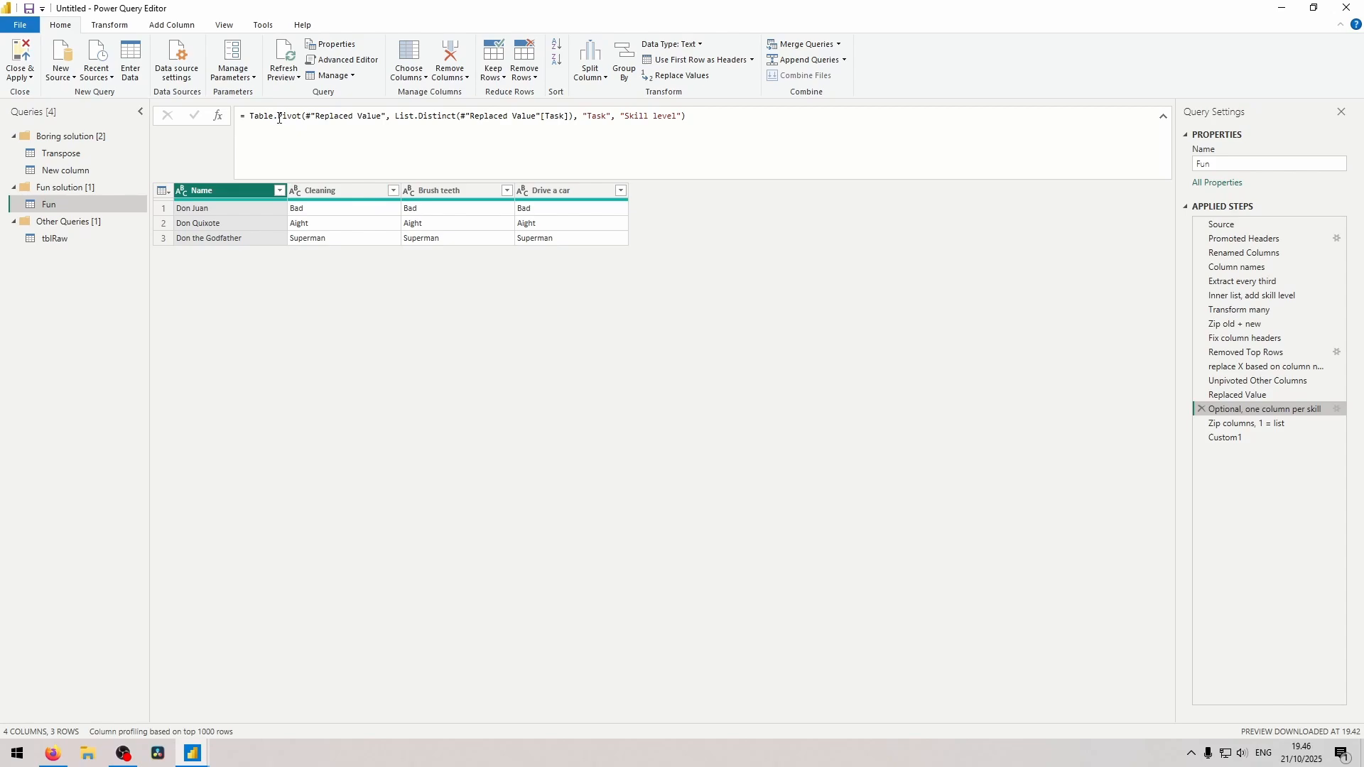
left_click(1228, 438)
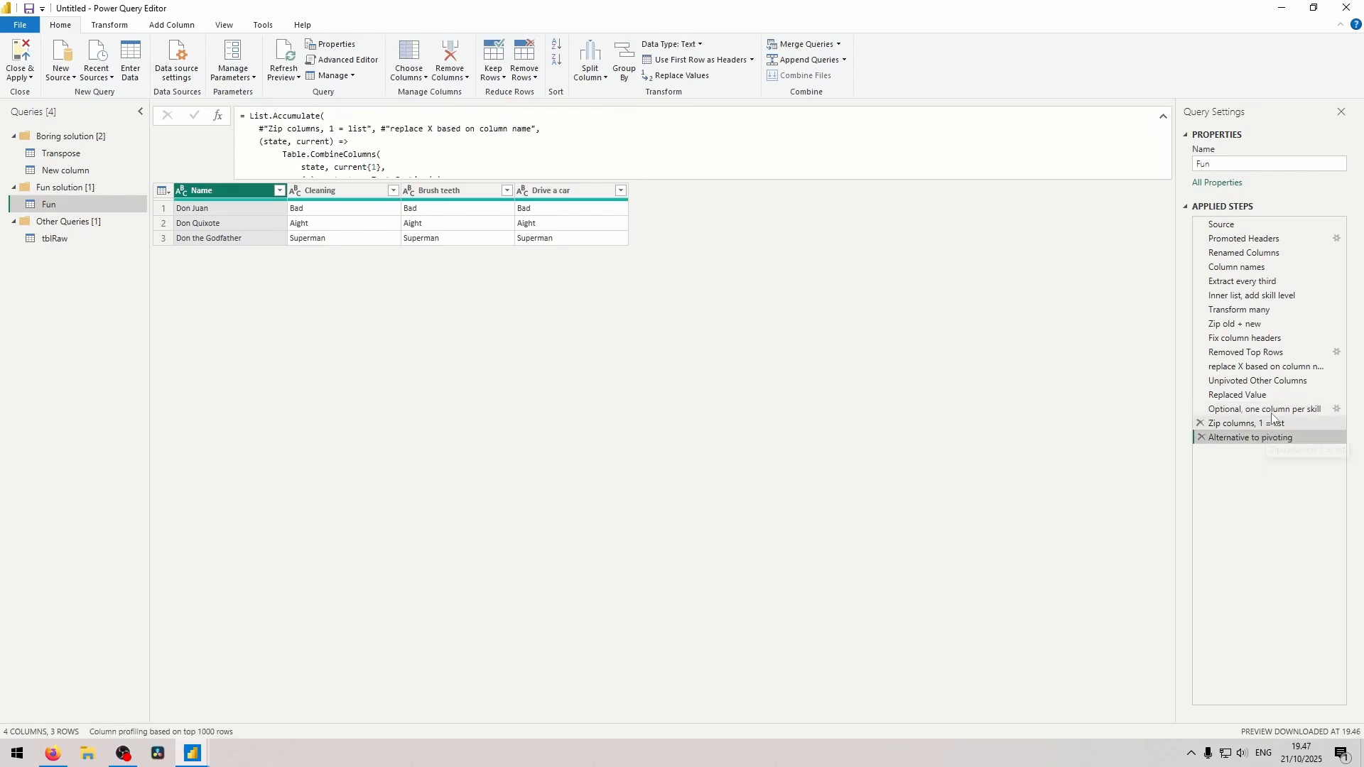
Examine the Task and Skill level columns in the Replaced Value step and compare them with the Alternative to pivoting result.
left_click(1269, 397)
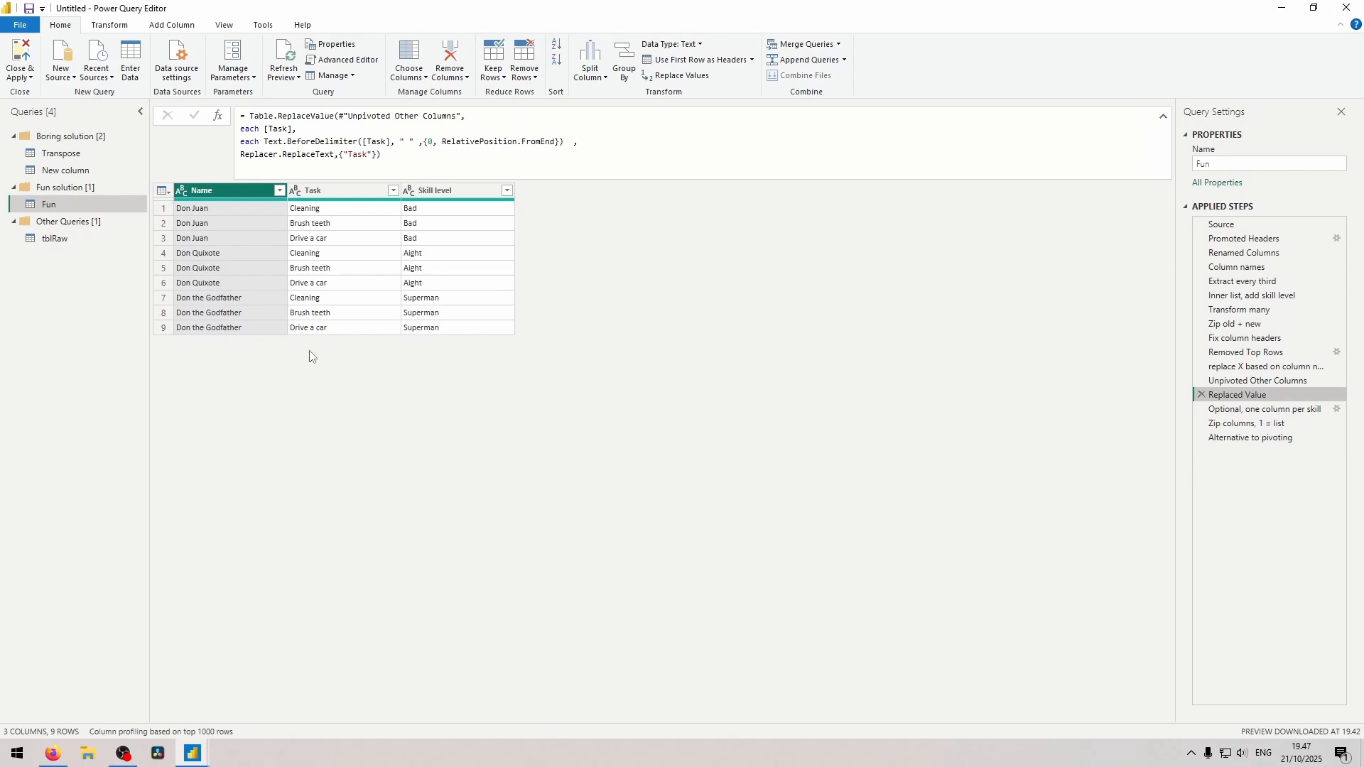
left_click(322, 193)
left_click(455, 208)
left_click(1240, 438)
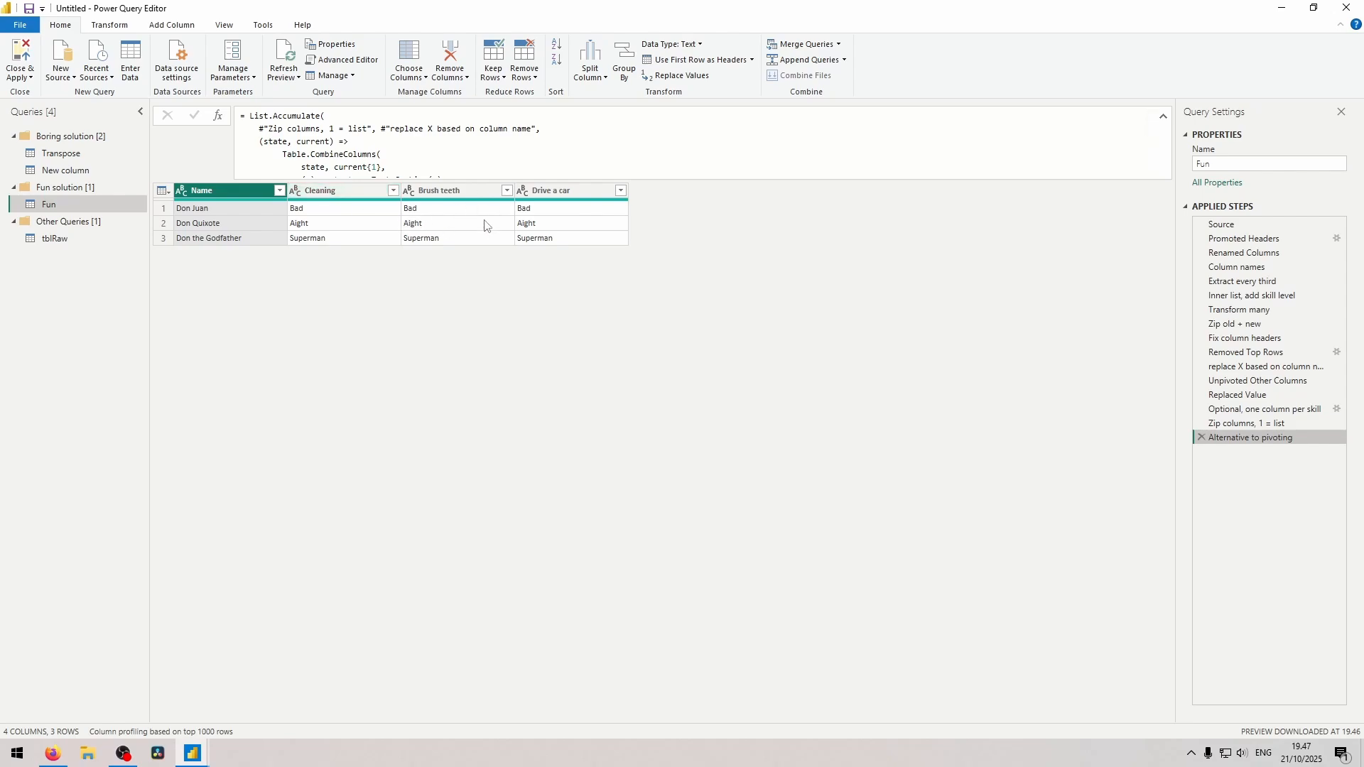
Filter the Cleaning column to Aight only, and check the remaining row's values for the other tasks.
left_click(393, 190)
left_click(213, 340)
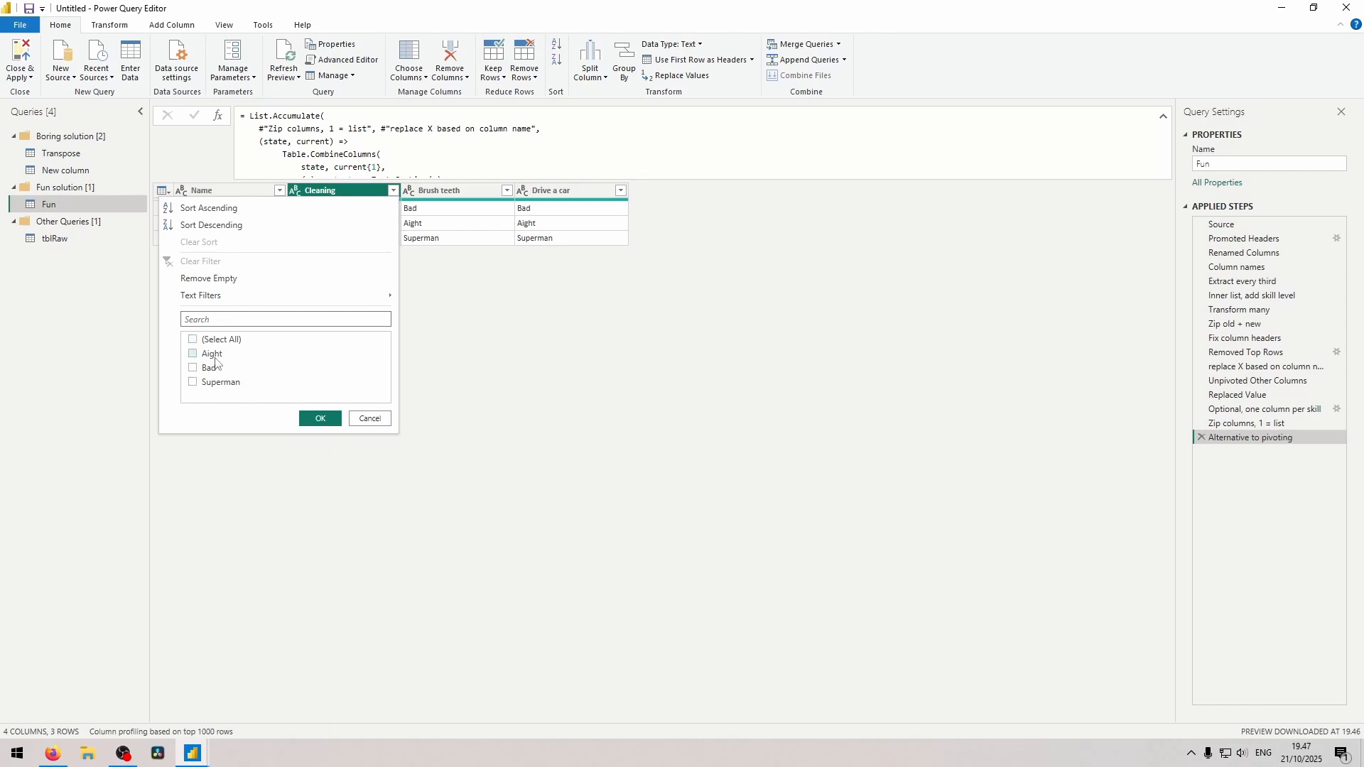
left_click(212, 354)
left_click(320, 418)
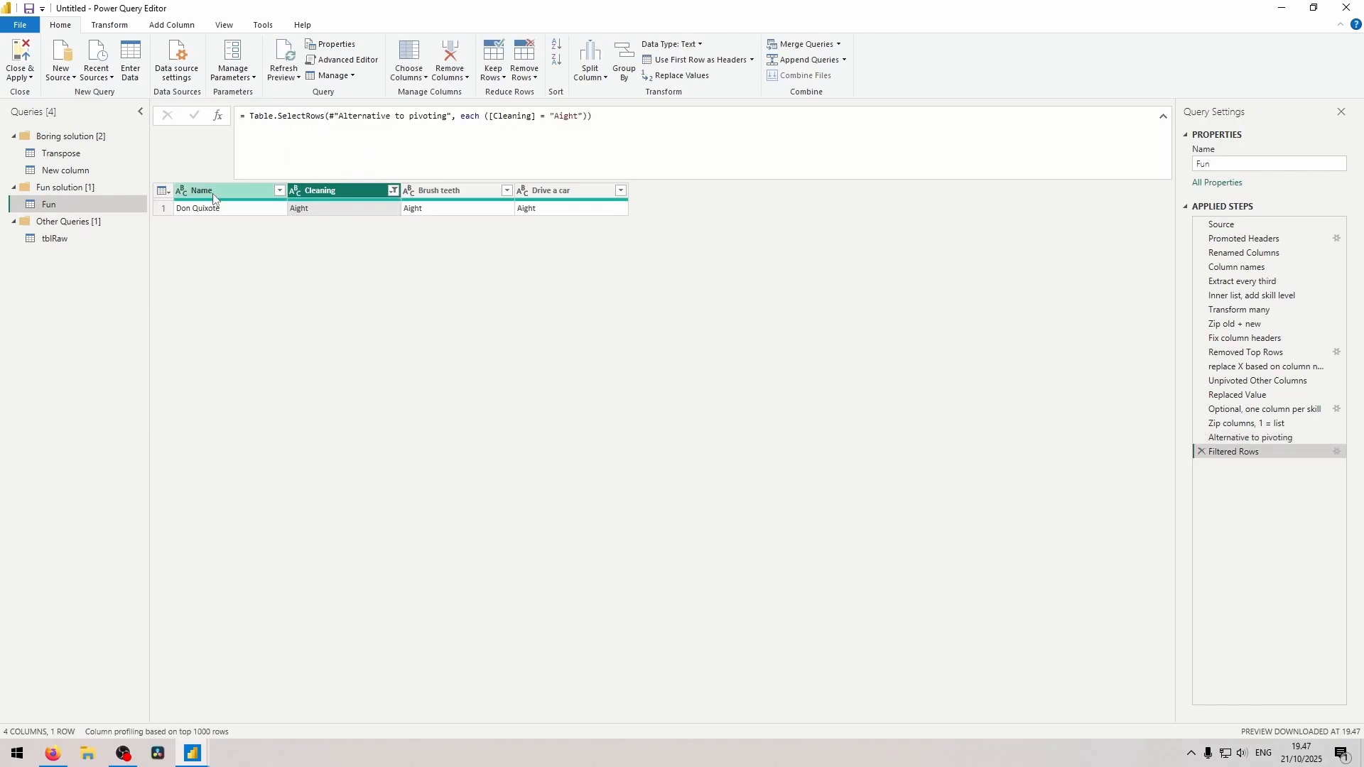
left_click(455, 212)
key("Right")
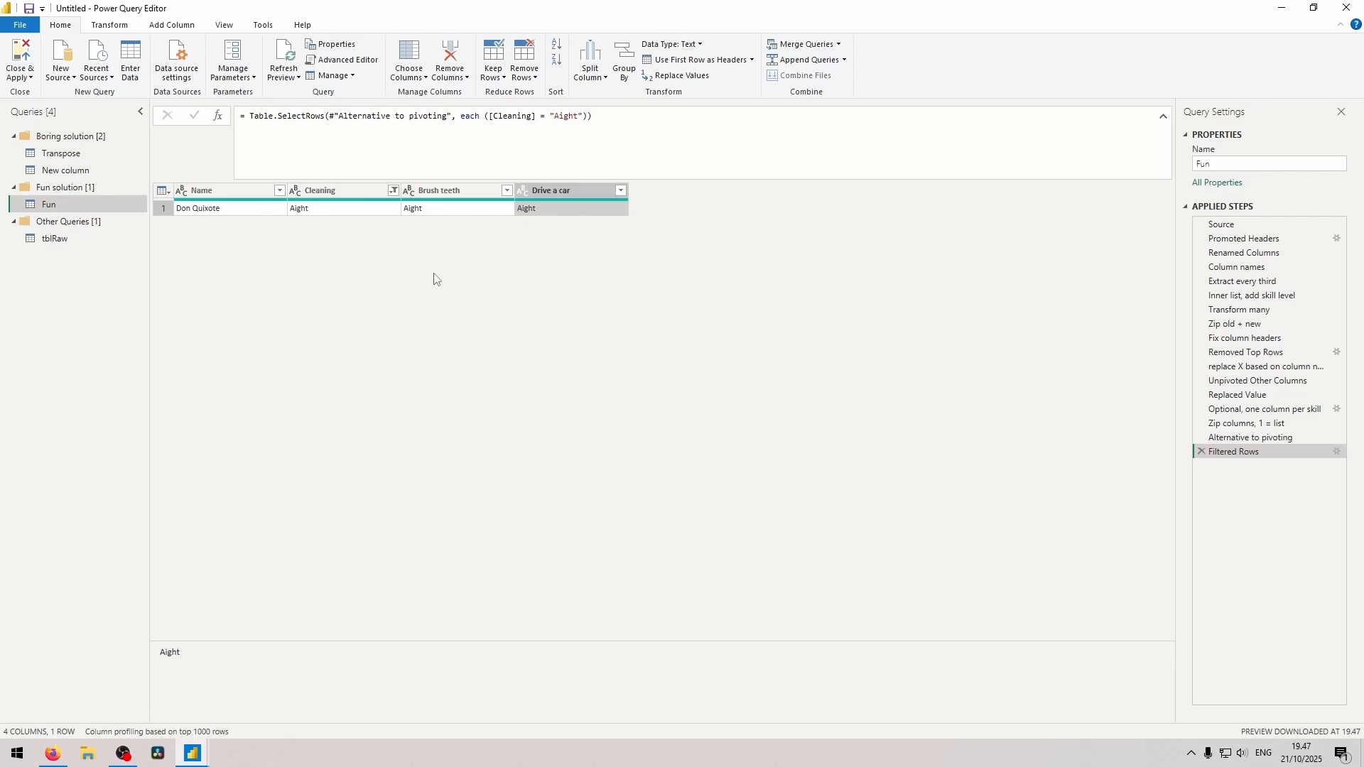
Compare the Replaced Value step with the filtered result, and delete the Filtered Rows step.
left_click(1198, 394)
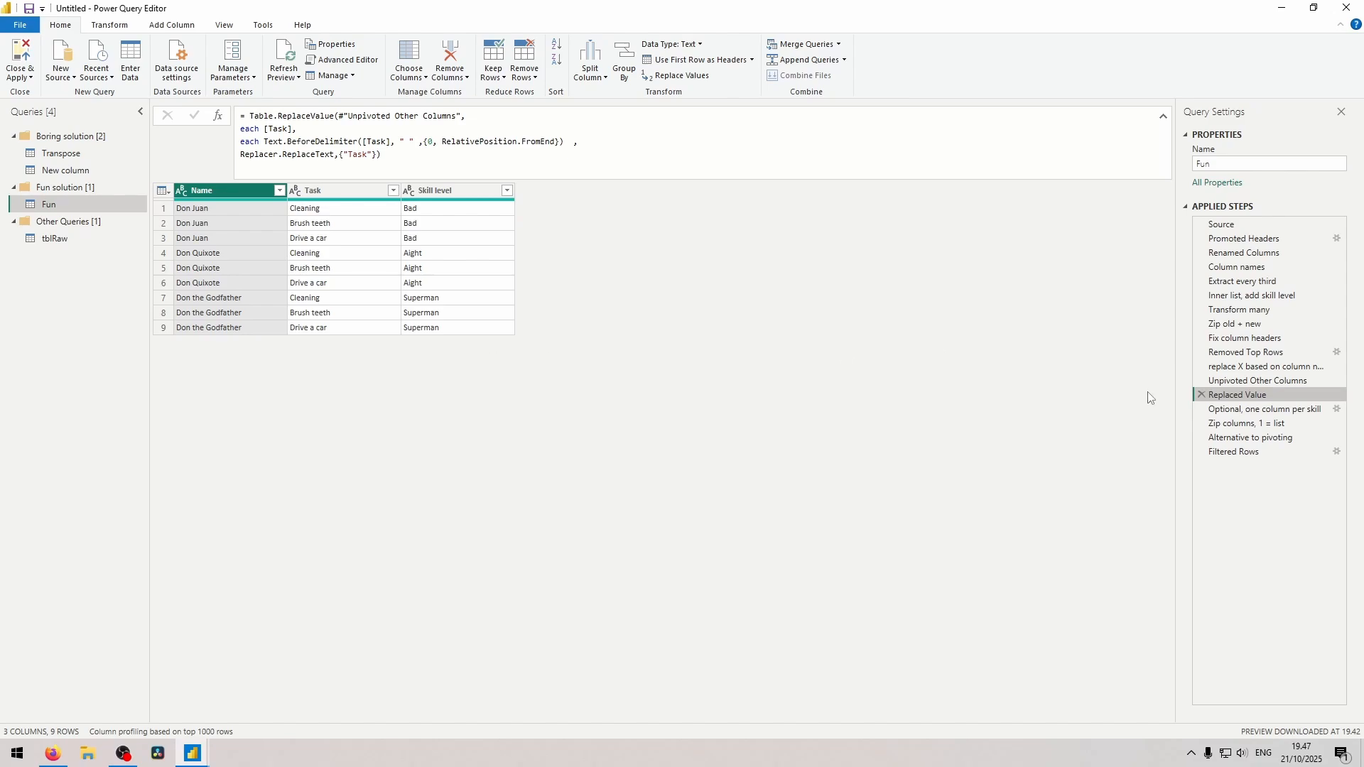
left_click(1227, 451)
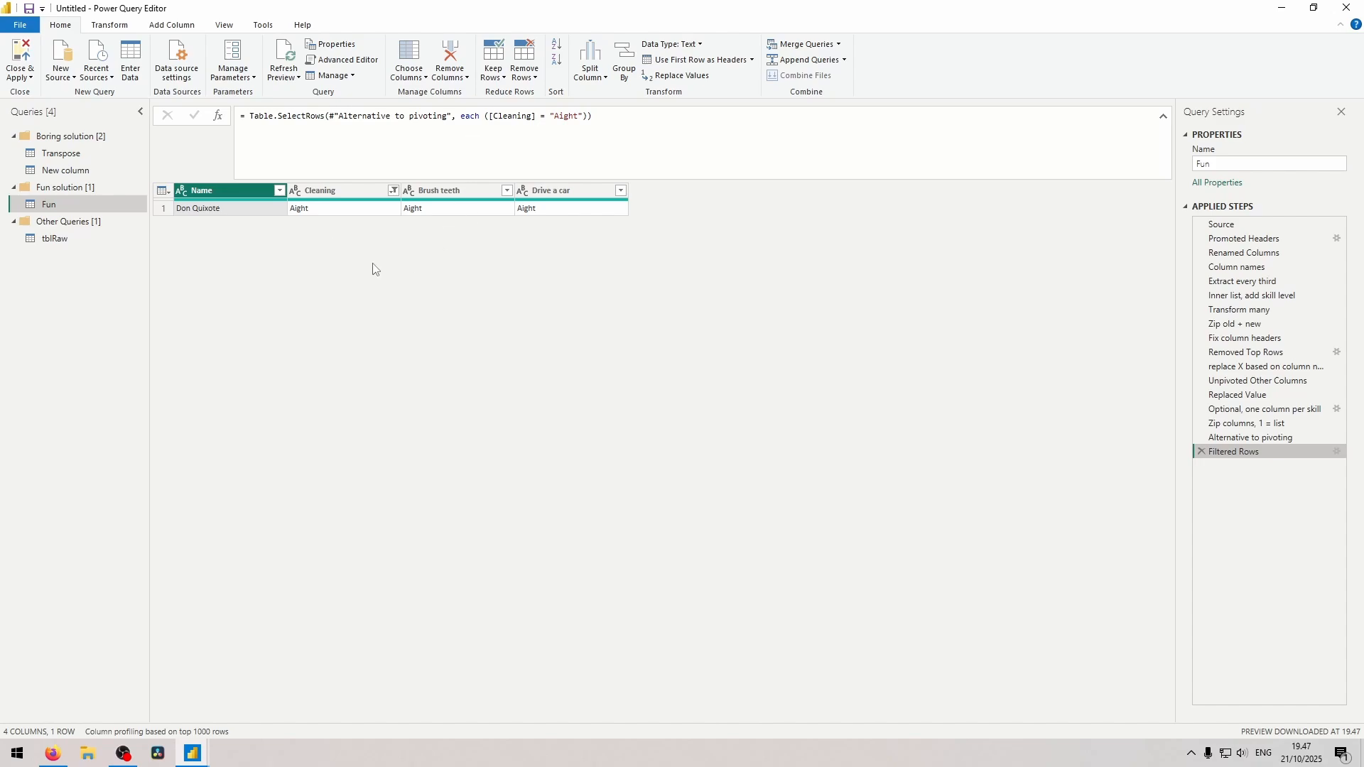
left_click(1202, 453)
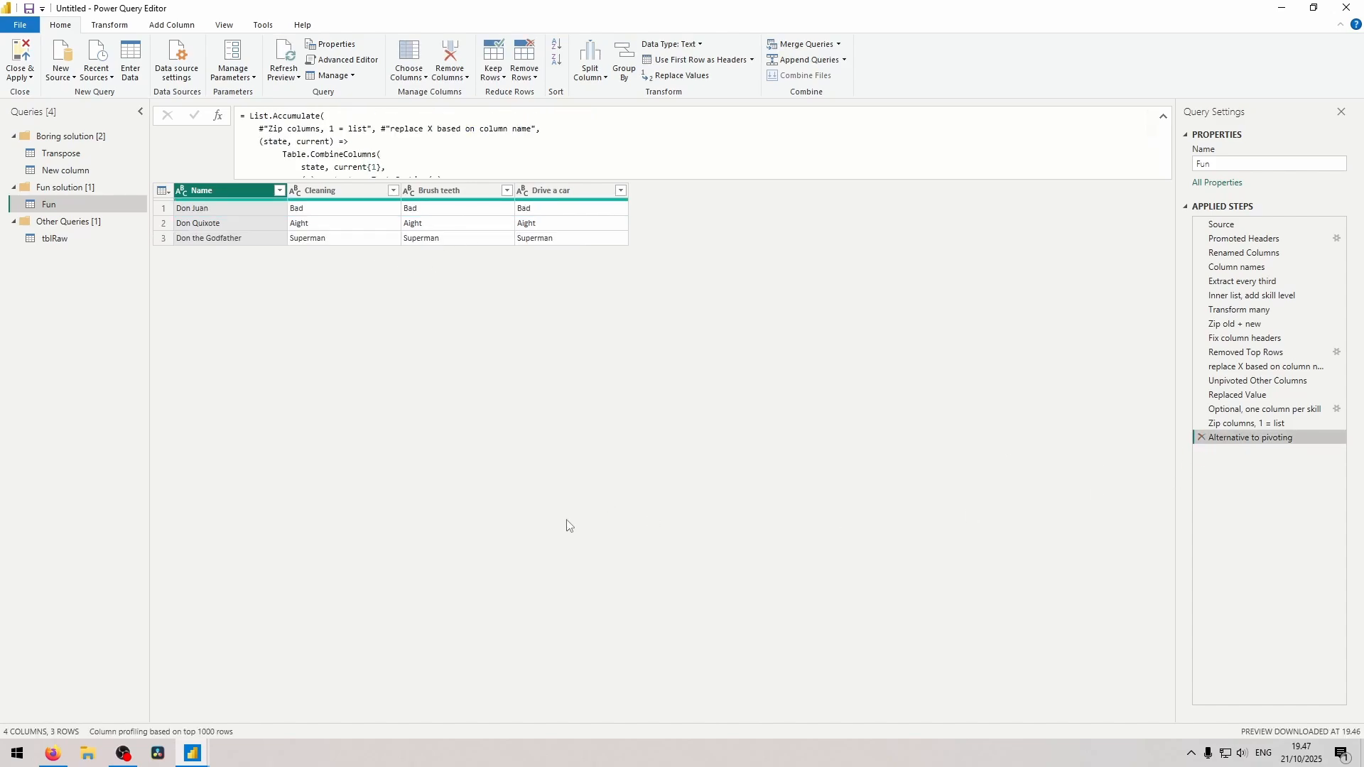